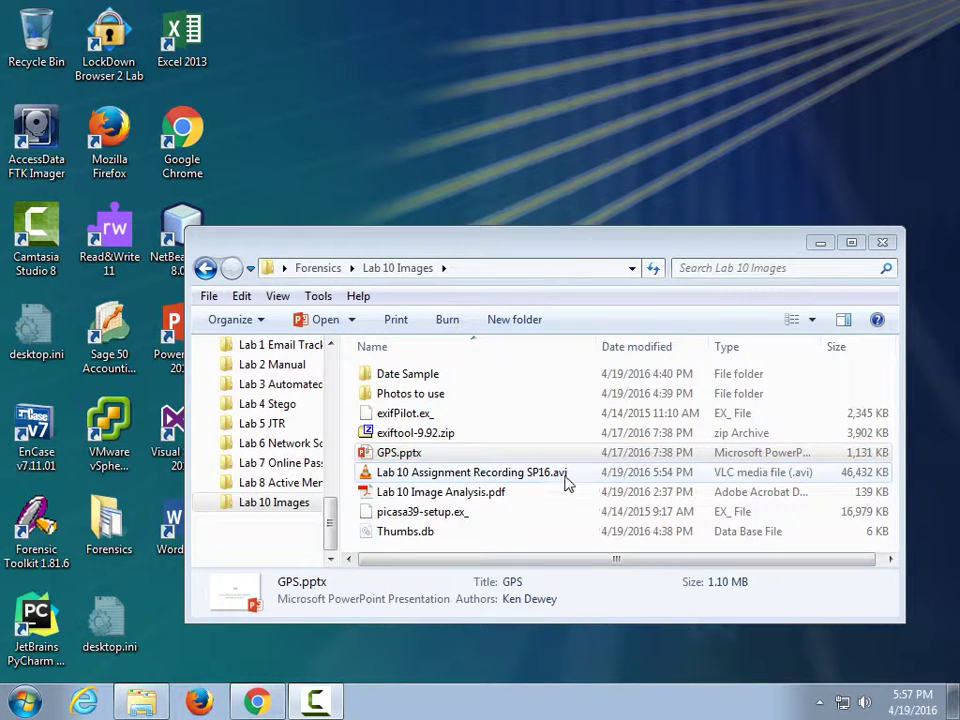
- Rename the "Photos to use" folder in Lab 10 Images as "Photos to use OLD"
left_click(440, 398)
left_click(445, 395)
left_click(452, 394)
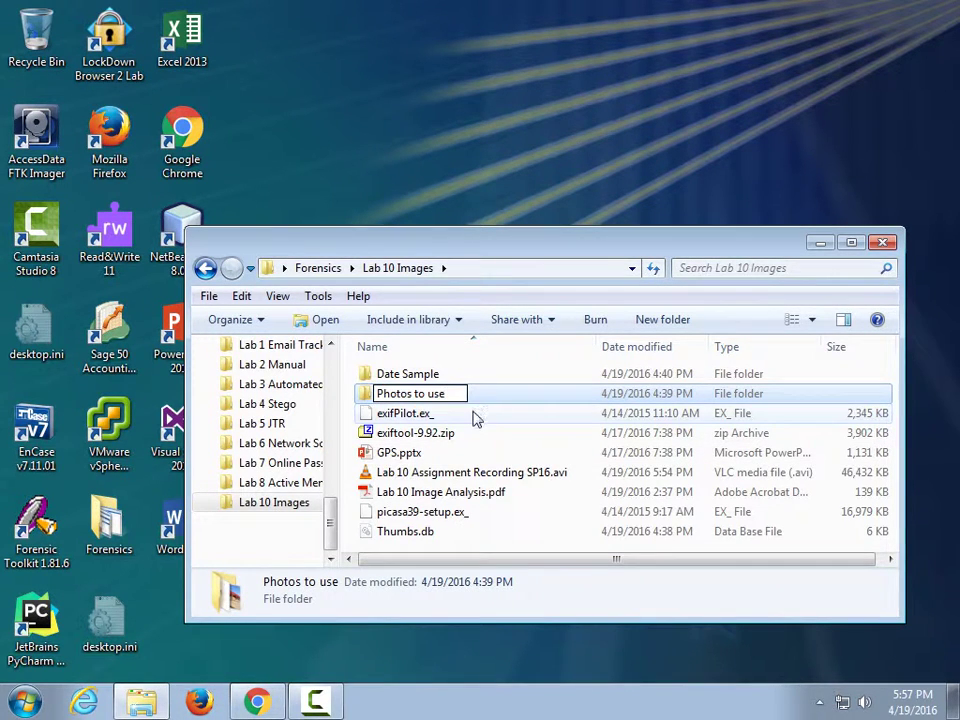
type("OLD")
key("Return")
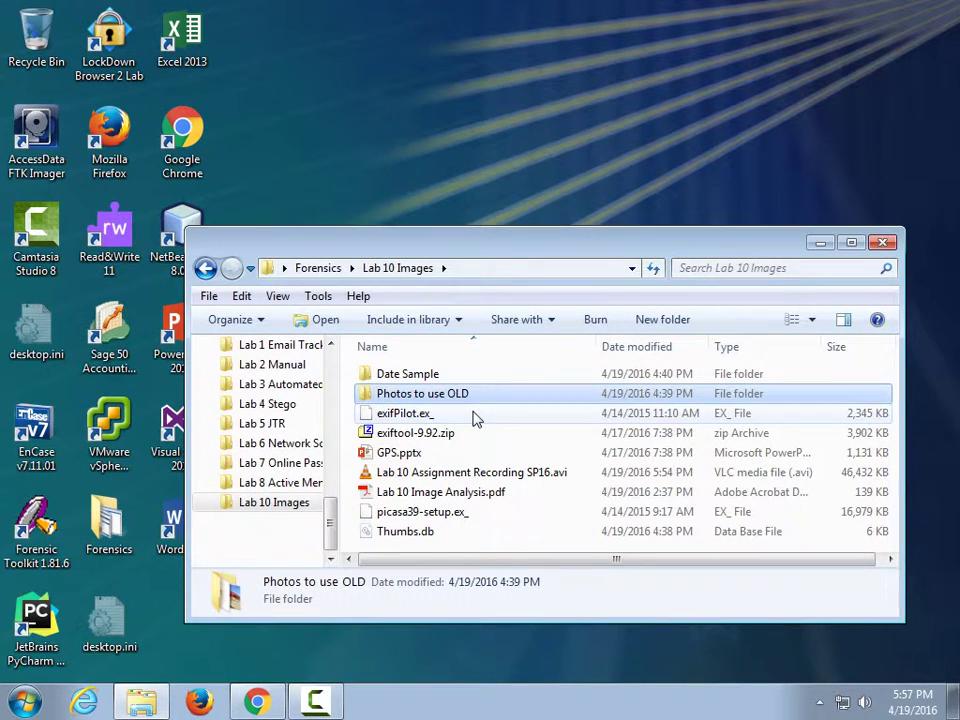
- Open the "Photos to use OLD" folder in an enlarged window and show its contents as extra large icons
double_click(423, 395)
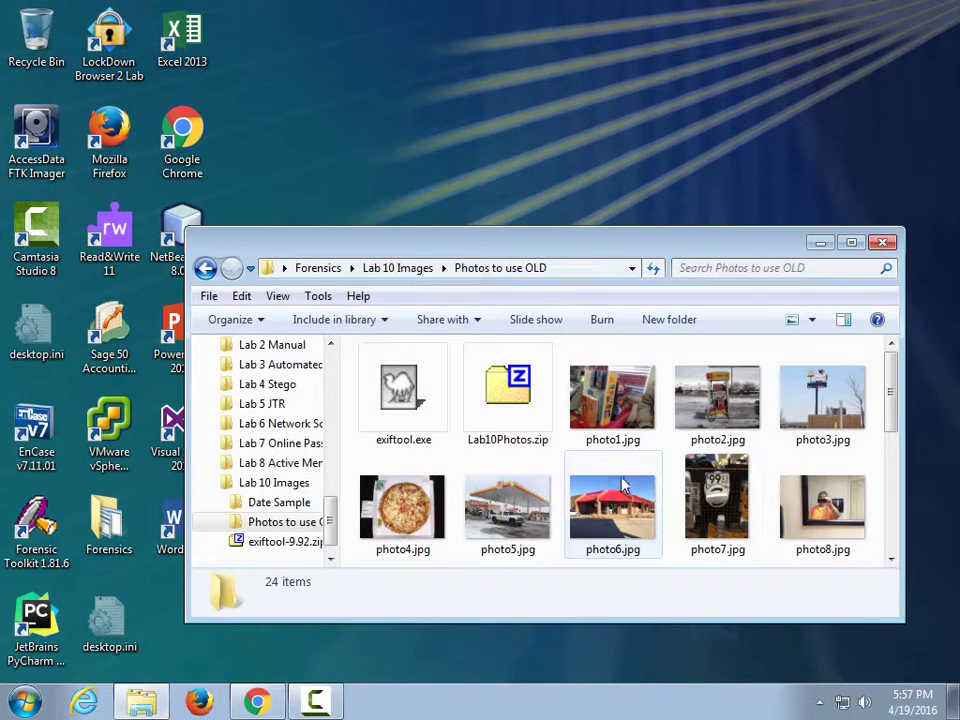
left_click_drag(520, 240, 345, 22)
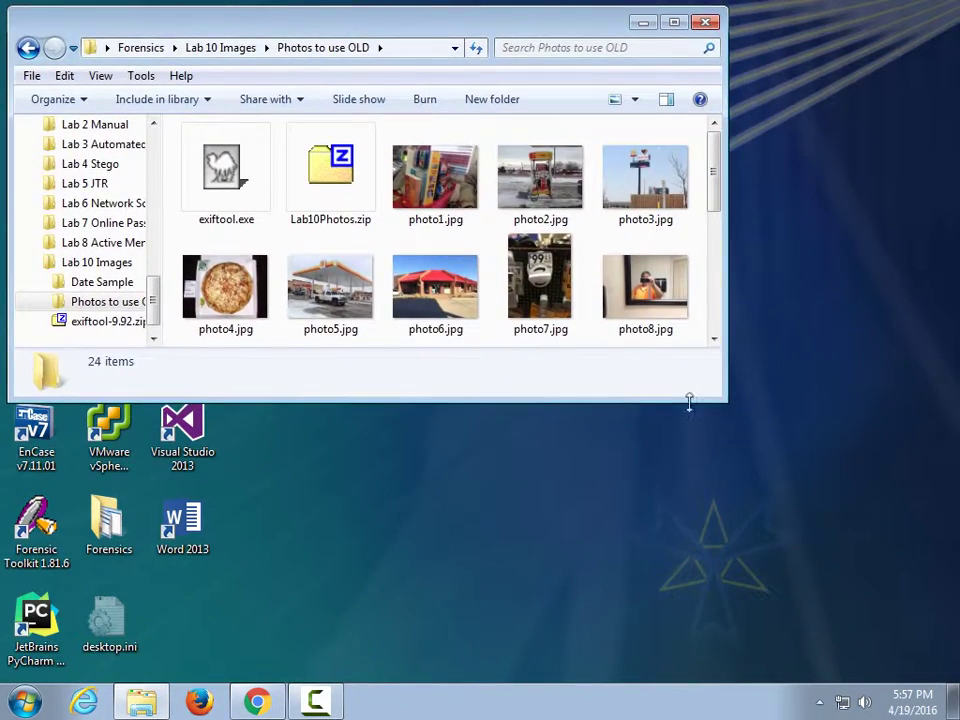
left_click_drag(718, 403, 948, 645)
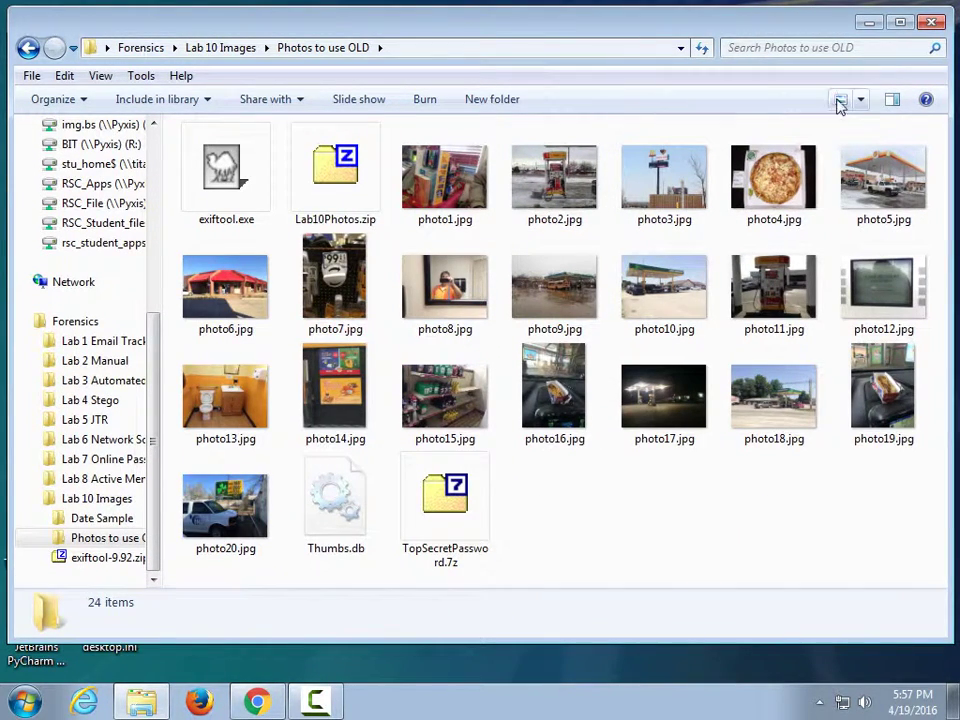
left_click(859, 100)
left_click(845, 59)
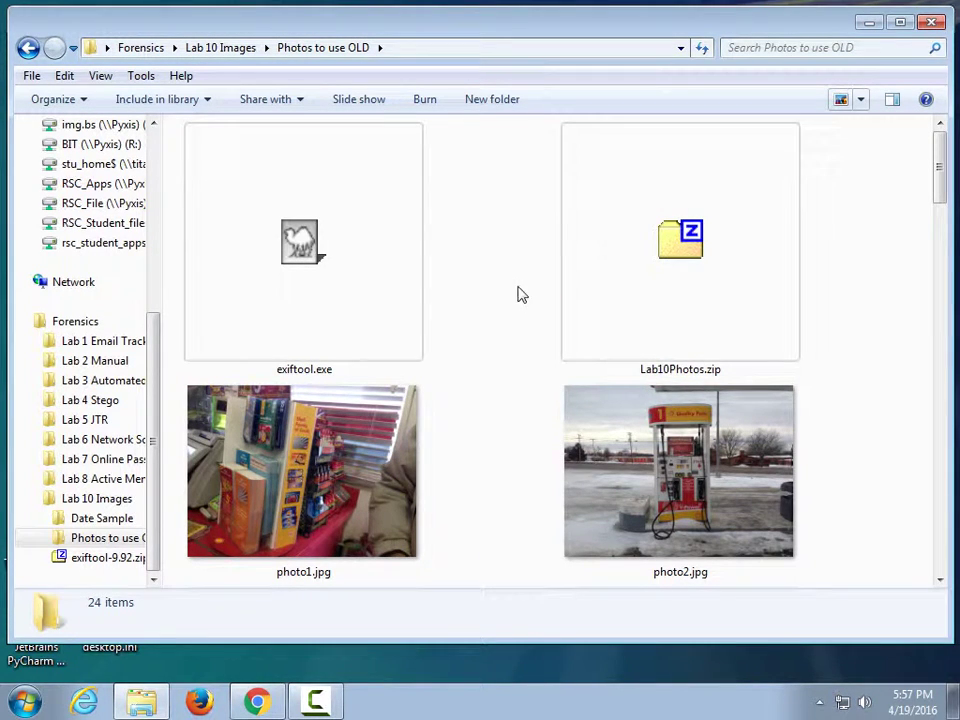
- Look through the thumbnails of photo1.jpg to photo20.jpg for landmarks and signs that hint at where they were taken
scroll(516, 470, "down", 2)
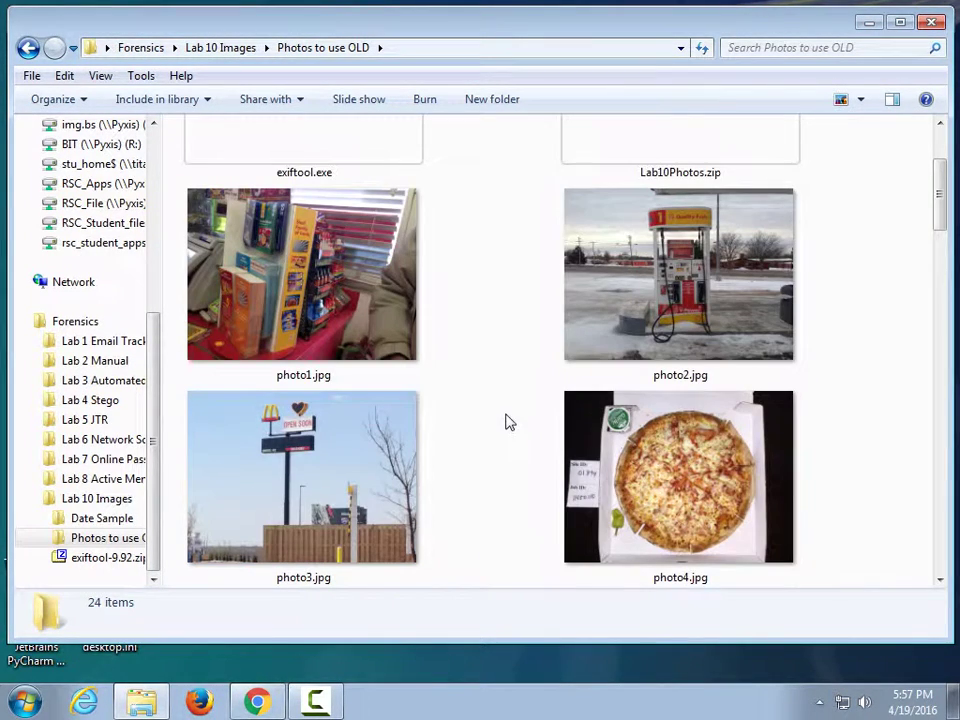
scroll(491, 430, "down", 6)
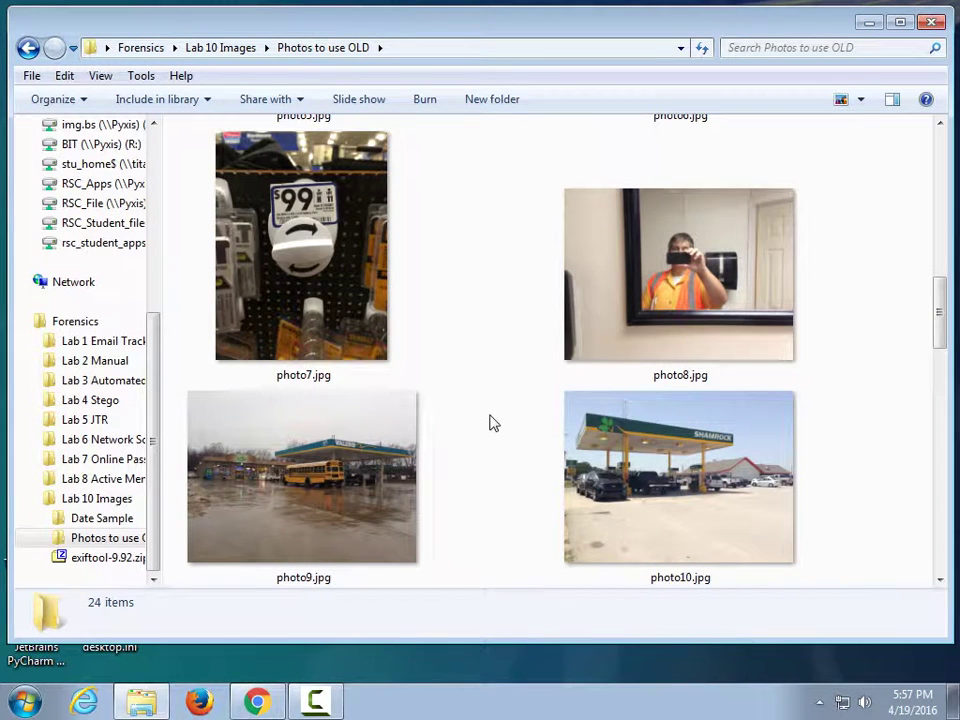
scroll(491, 423, "down", 2)
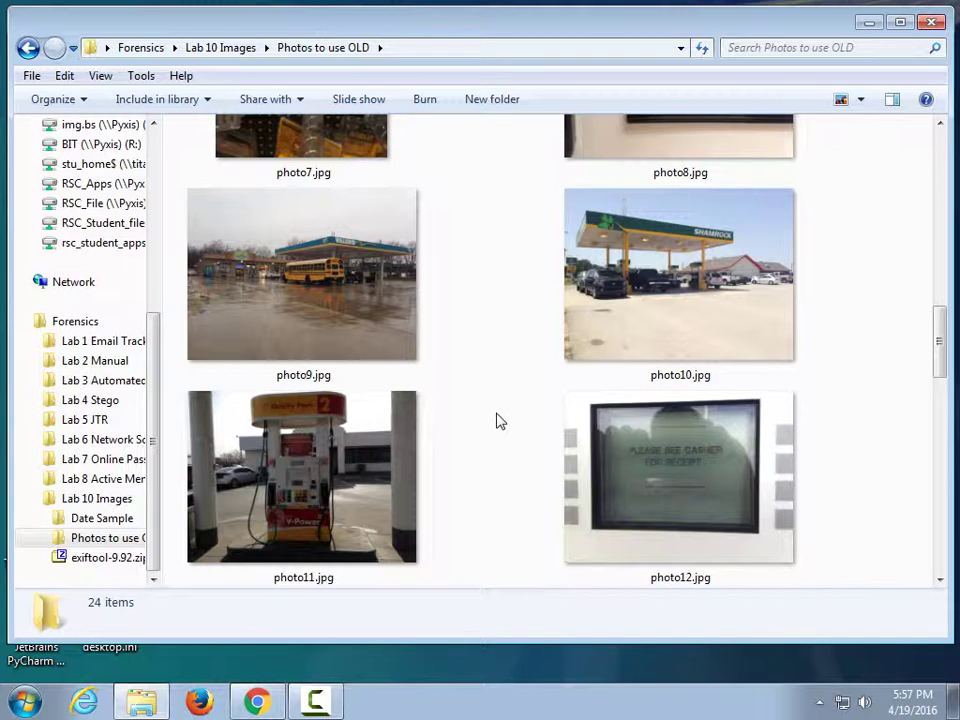
scroll(557, 399, "up", 8)
scroll(558, 401, "down", 2)
scroll(557, 401, "down", 8)
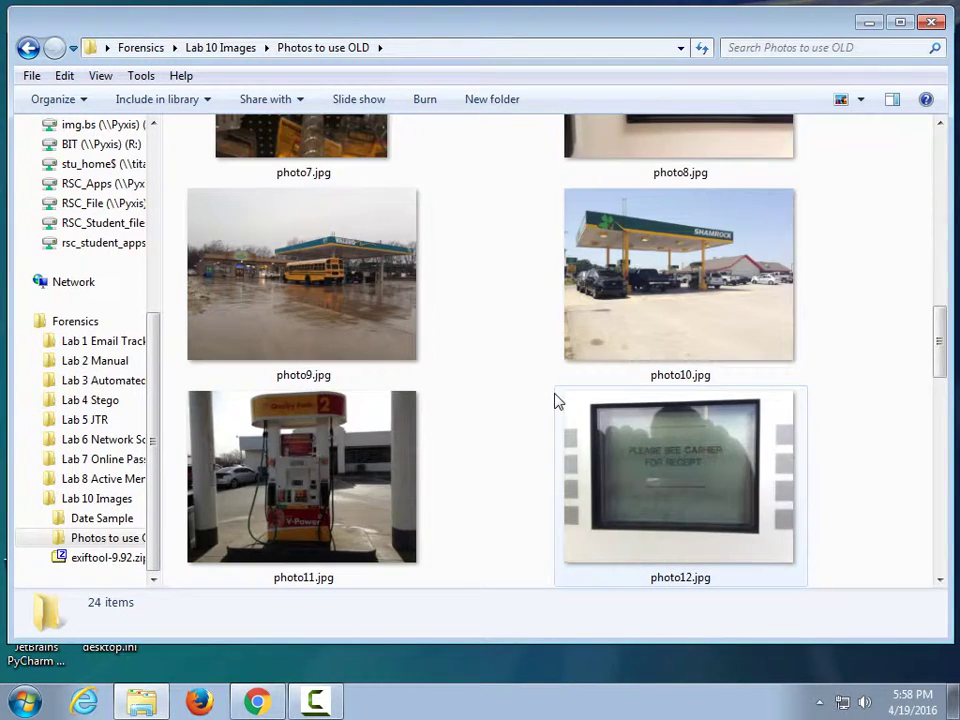
scroll(557, 401, "down", 2)
scroll(557, 401, "down", 8)
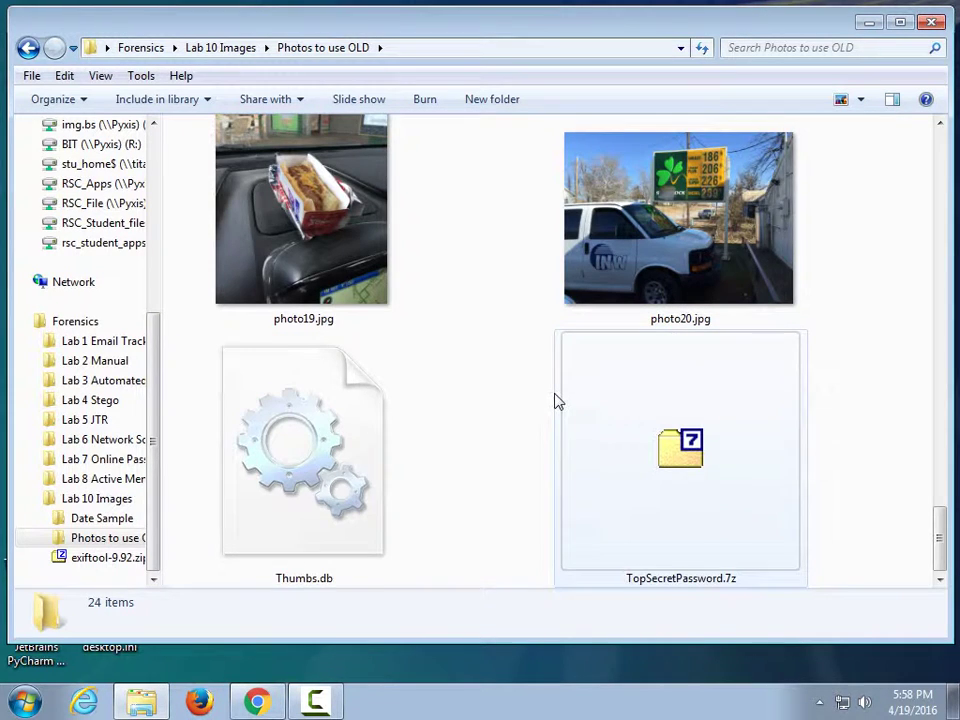
scroll(557, 401, "up", 8)
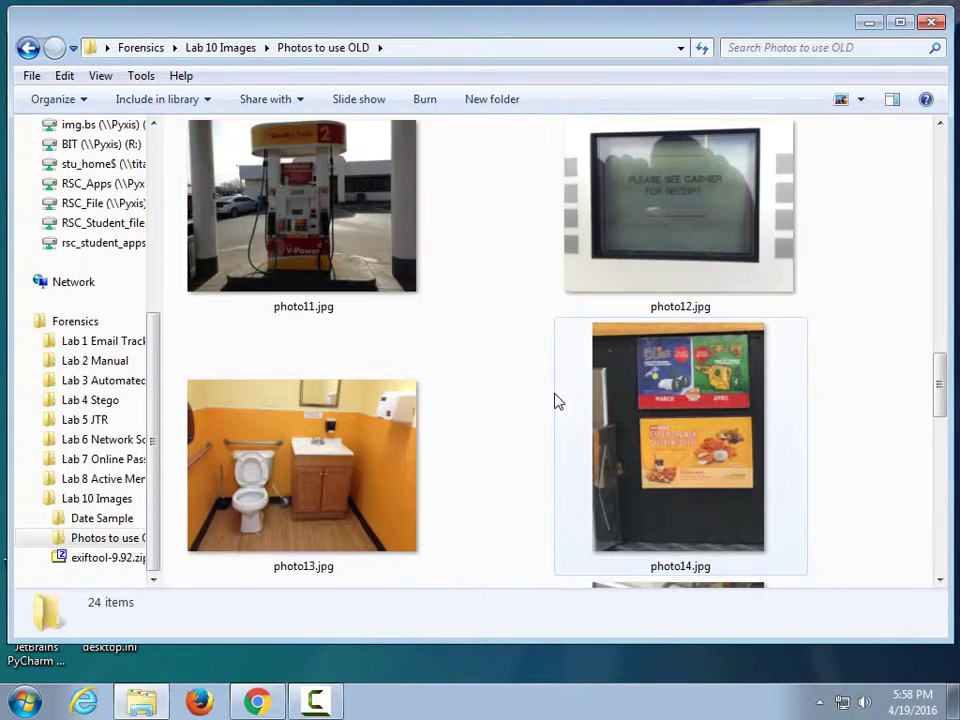
scroll(557, 401, "up", 8)
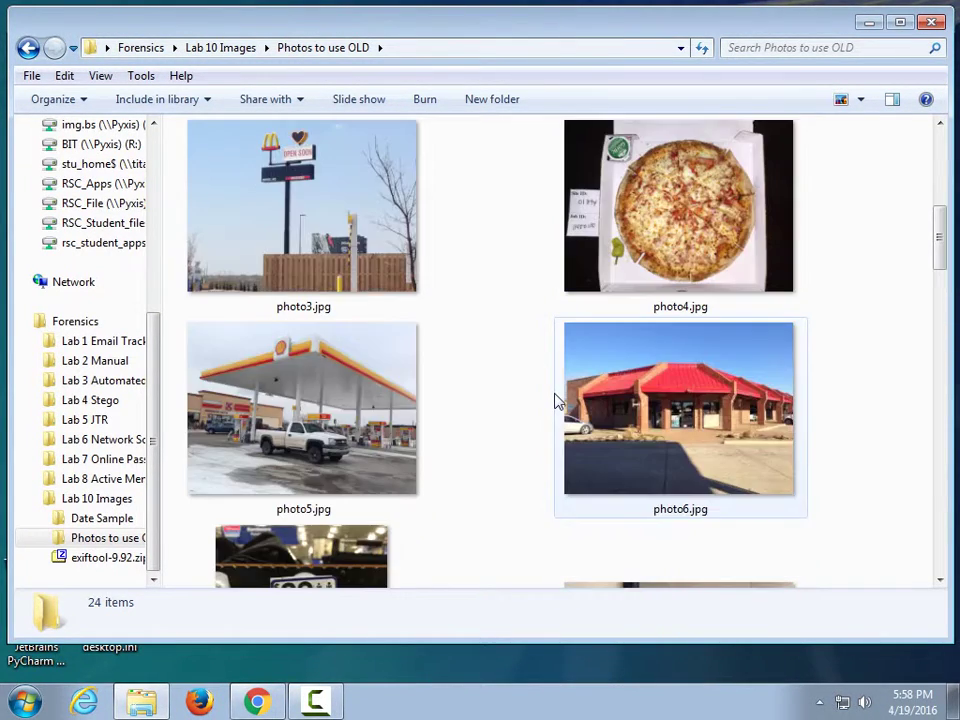
scroll(557, 401, "down", 4)
scroll(557, 401, "up", 4)
scroll(557, 401, "down", 10)
scroll(557, 401, "down", 4)
scroll(557, 399, "up", 3)
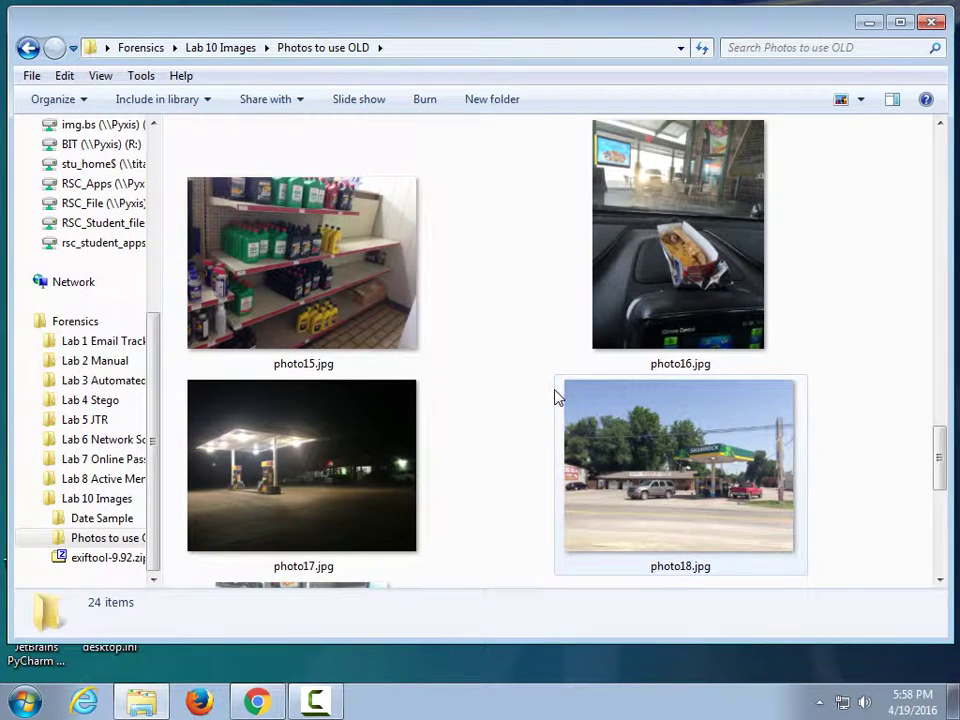
scroll(557, 387, "up", 10)
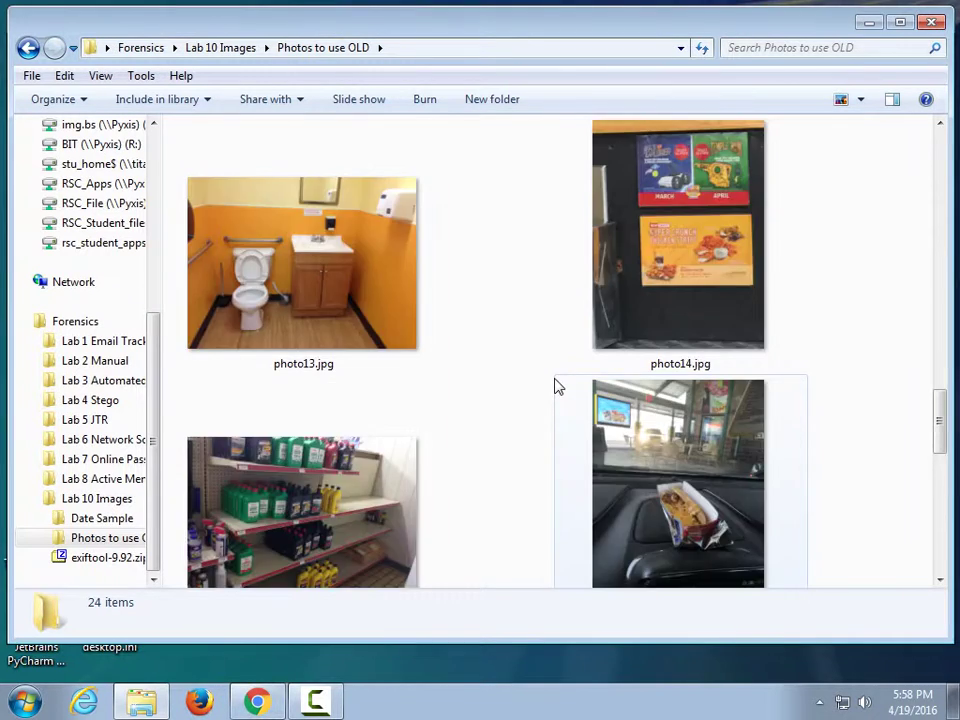
- View photo9.jpg, the gas station with the school bus, at a larger size and close the viewer
scroll(557, 387, "down", 3)
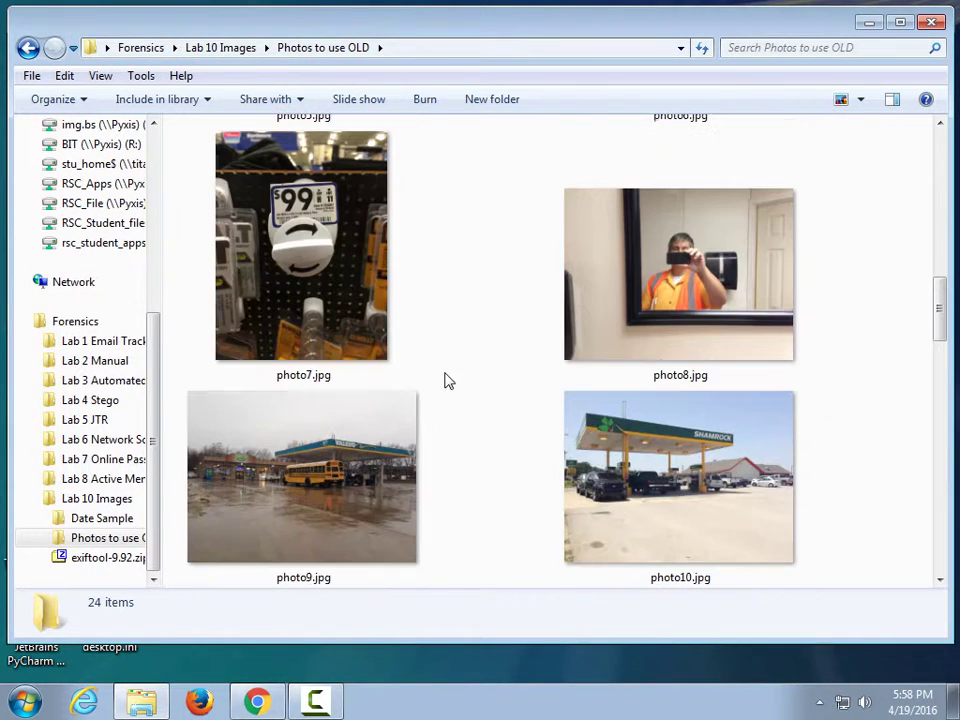
double_click(330, 445)
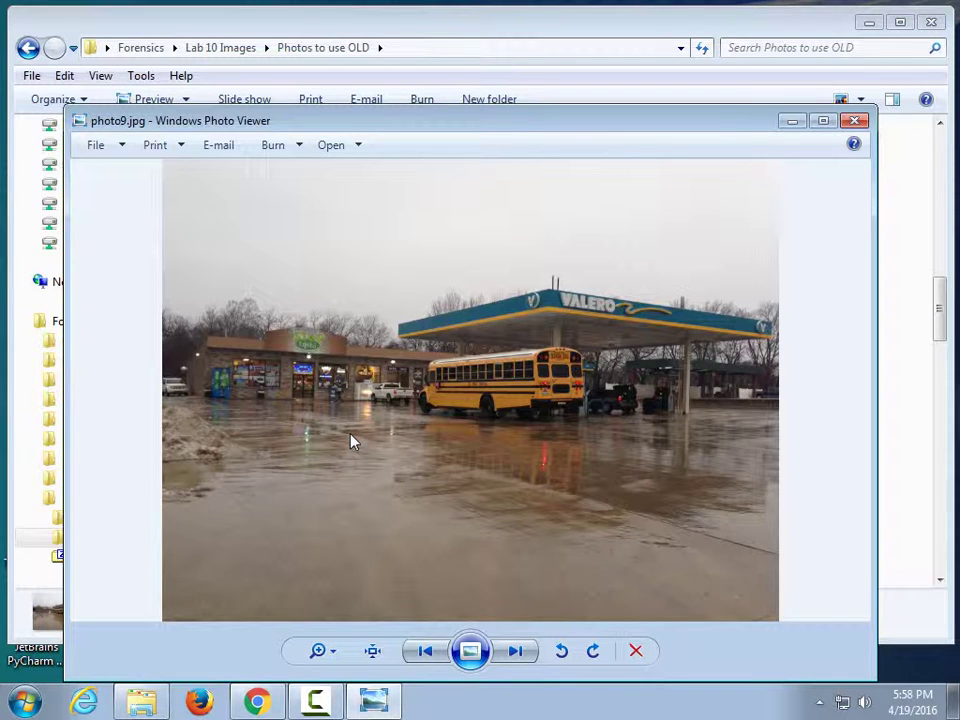
left_click(854, 120)
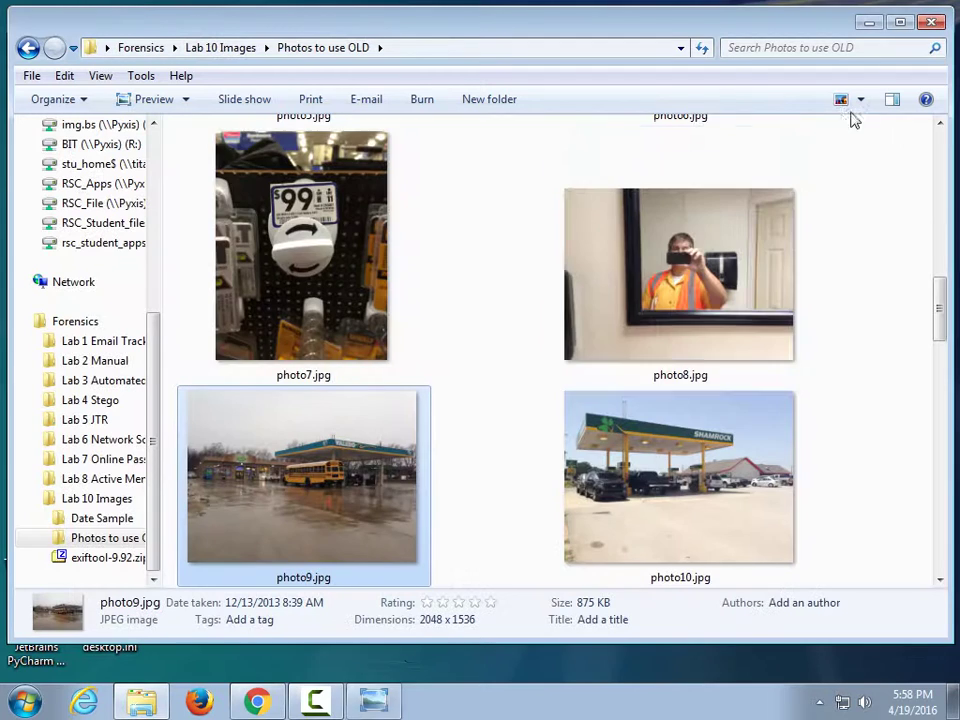
- Open the properties of photo17.jpg, the gas station at night, and show its detailed metadata
scroll(450, 341, "down", 15)
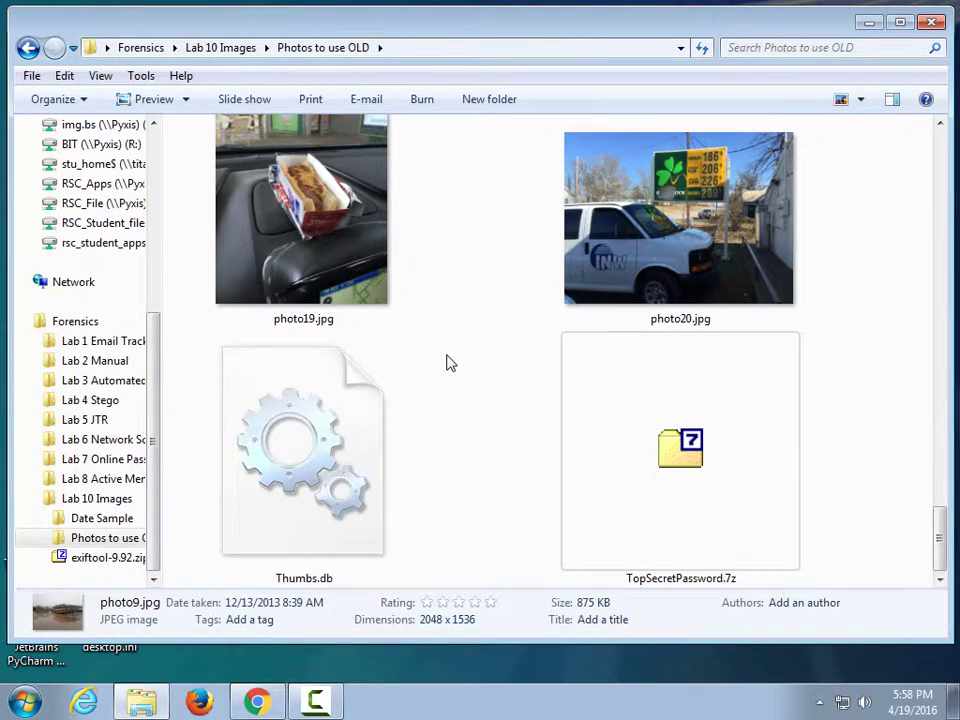
scroll(449, 363, "up", 4)
right_click(260, 437)
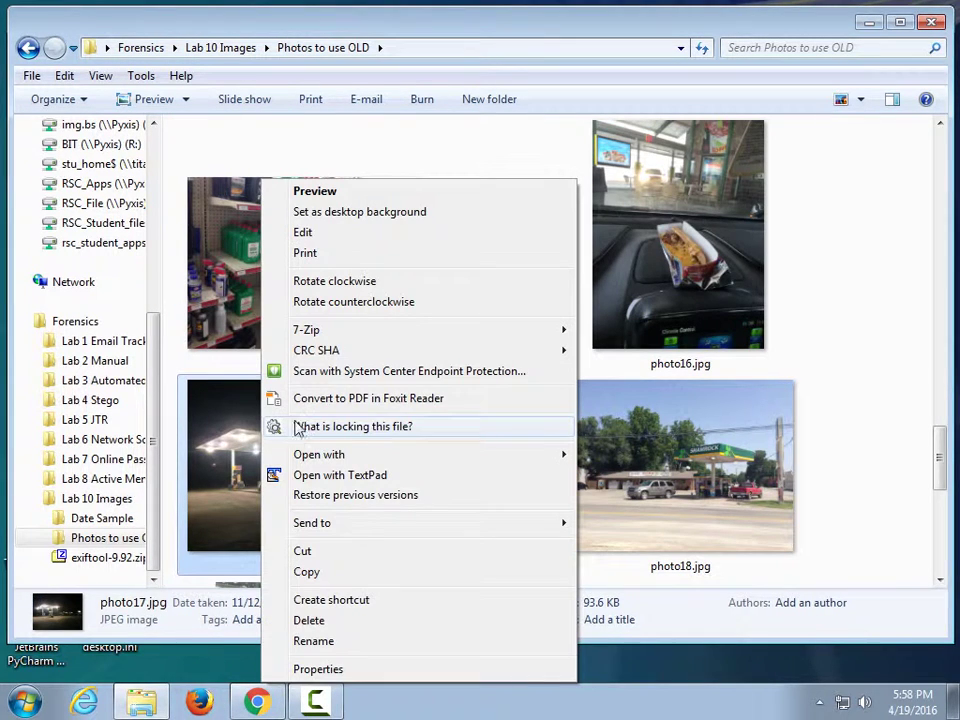
left_click(357, 670)
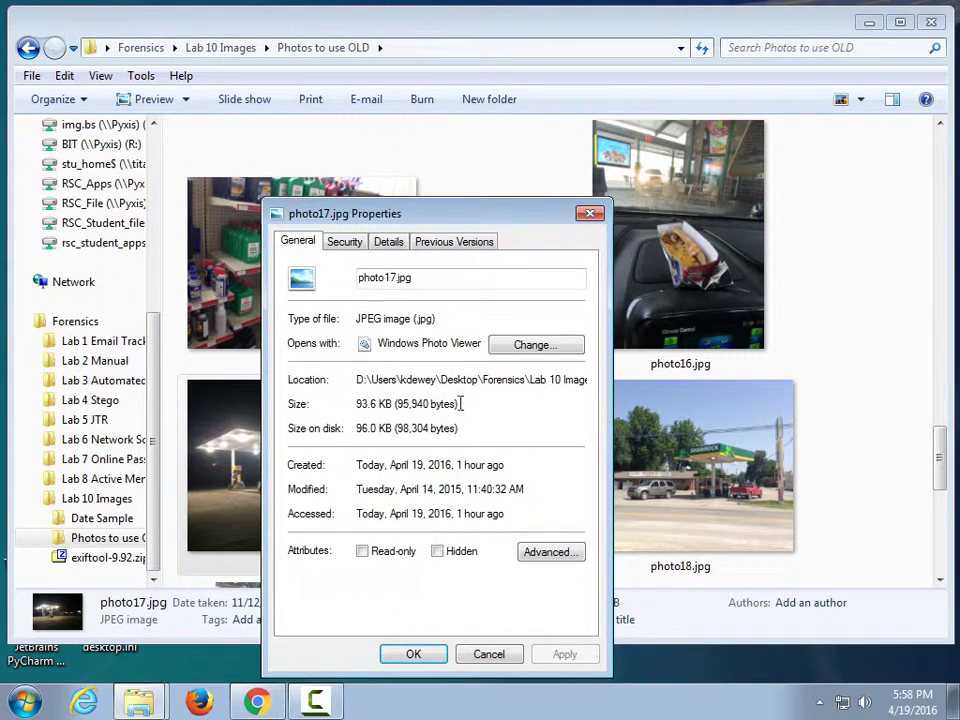
left_click(400, 245)
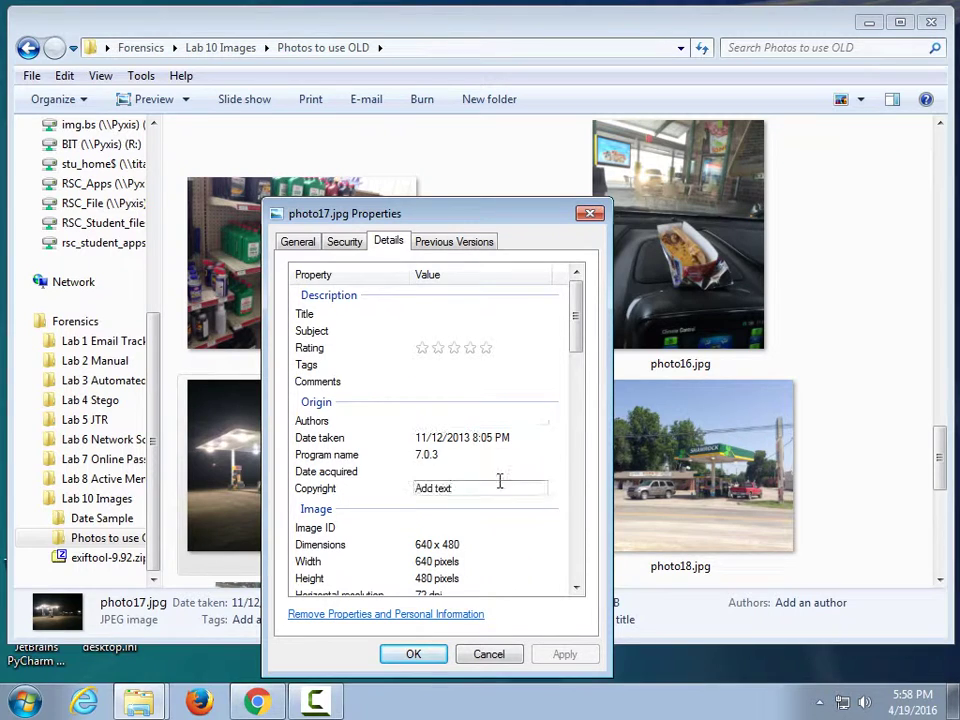
- Examine the camera, advanced photo and GPS metadata of photo17.jpg, highlighting its latitude
left_click_drag(576, 315, 578, 410)
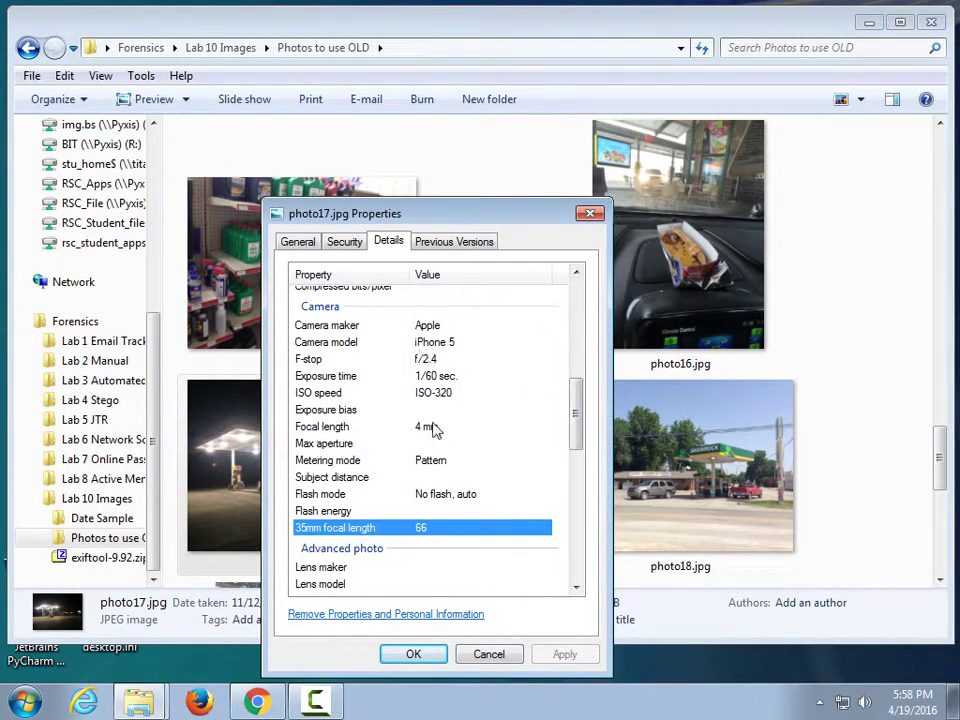
left_click_drag(576, 418, 568, 482)
left_click(470, 391)
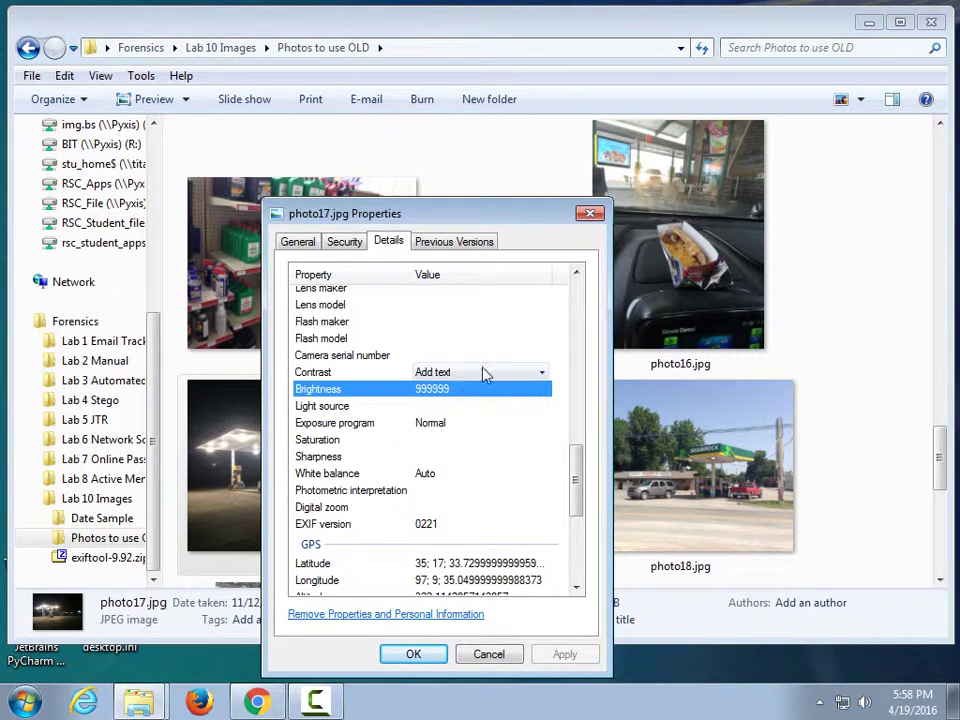
left_click_drag(574, 497, 576, 530)
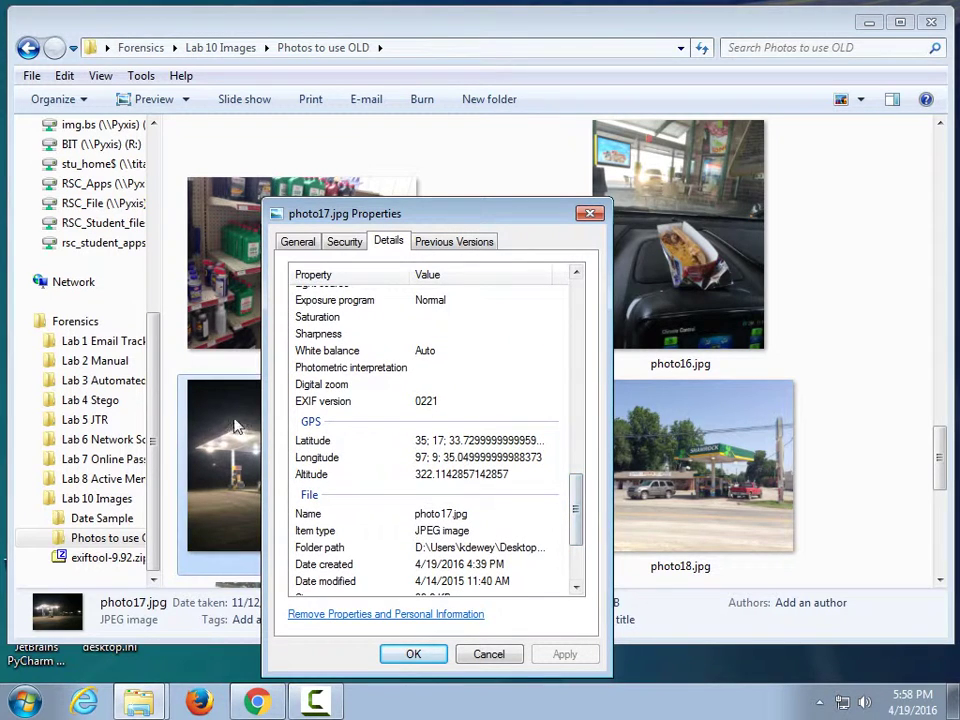
left_click(348, 445)
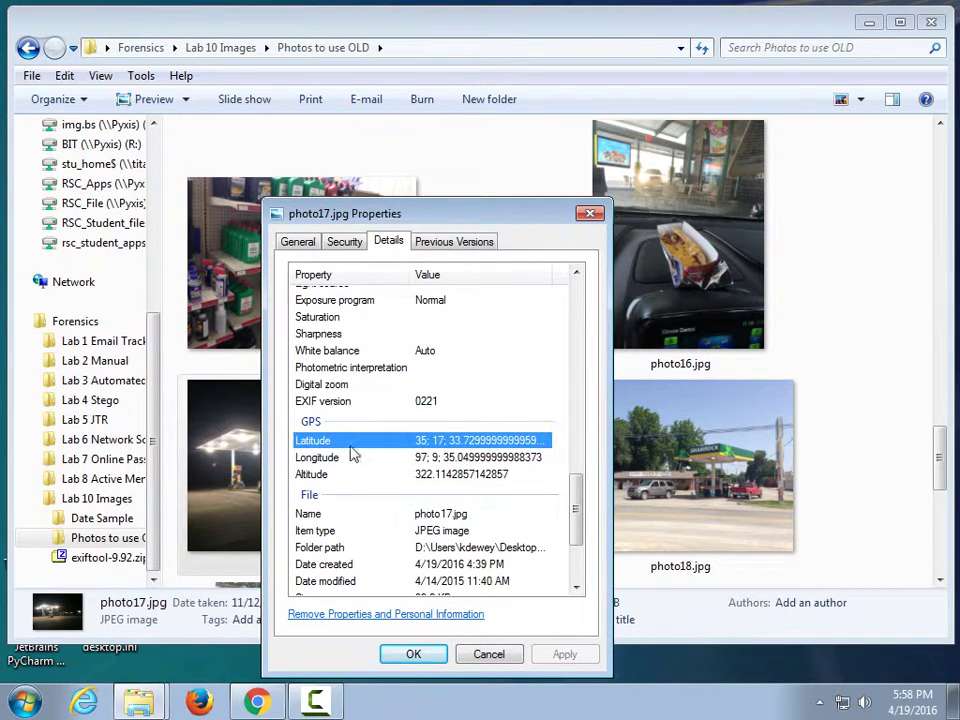
left_click(550, 459)
left_click(549, 446)
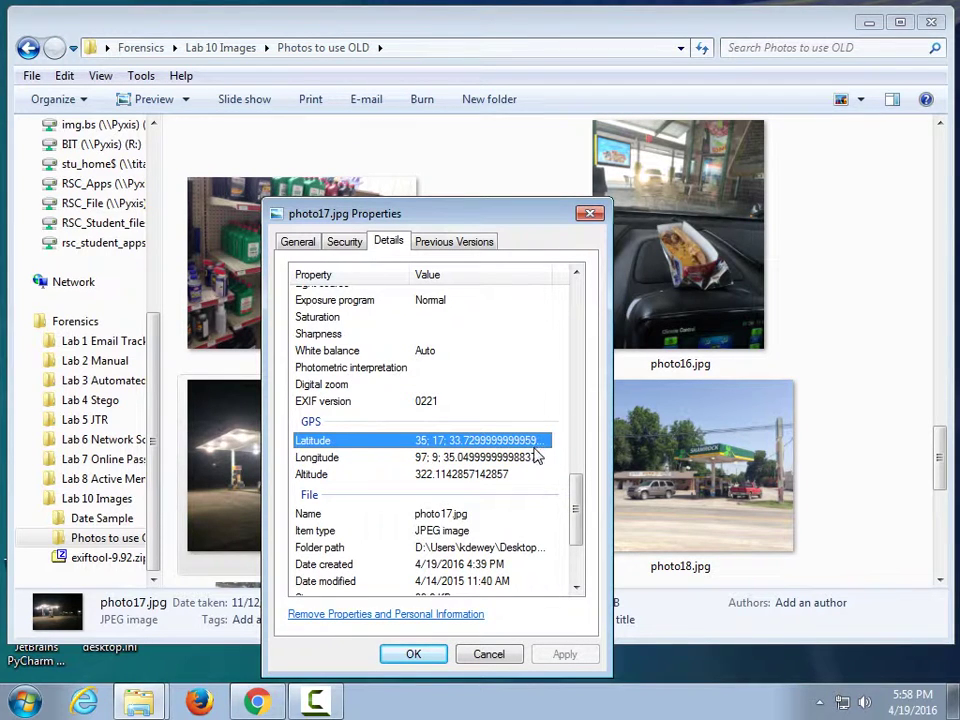
- Switch to Chrome and open maps.google.com in a new browser tab
left_click(257, 702)
left_click(388, 56)
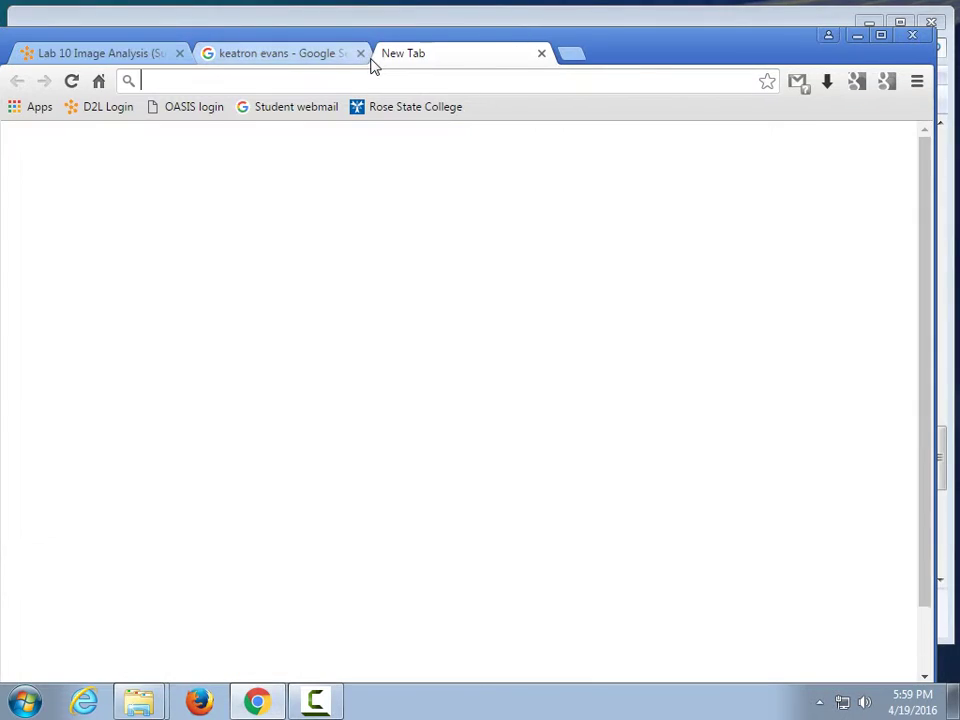
type("maps.google.c")
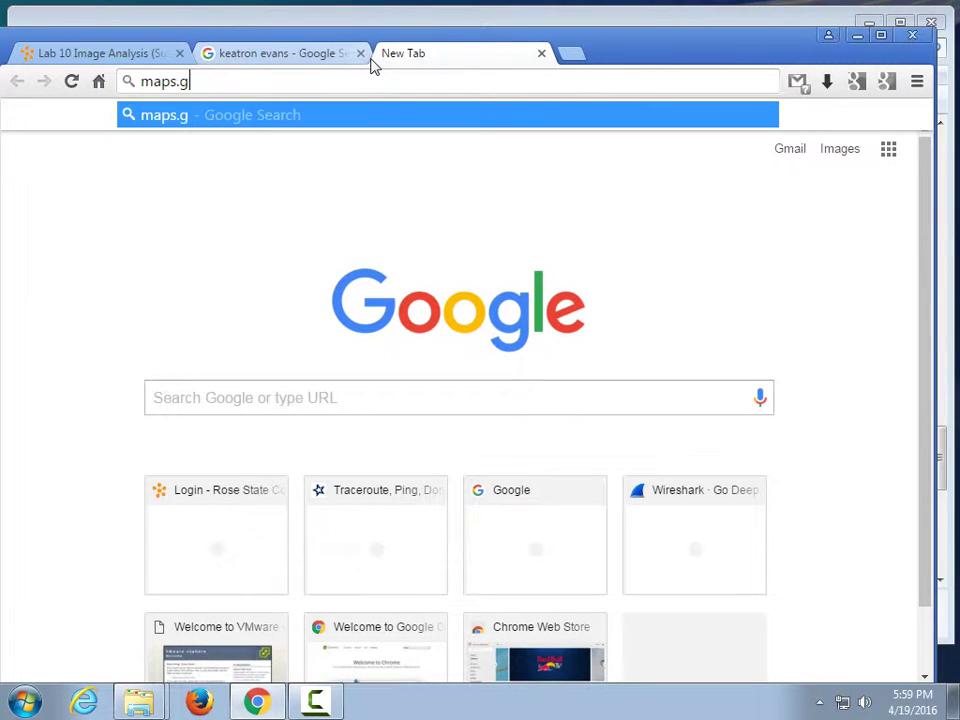
type("om")
key("Return")
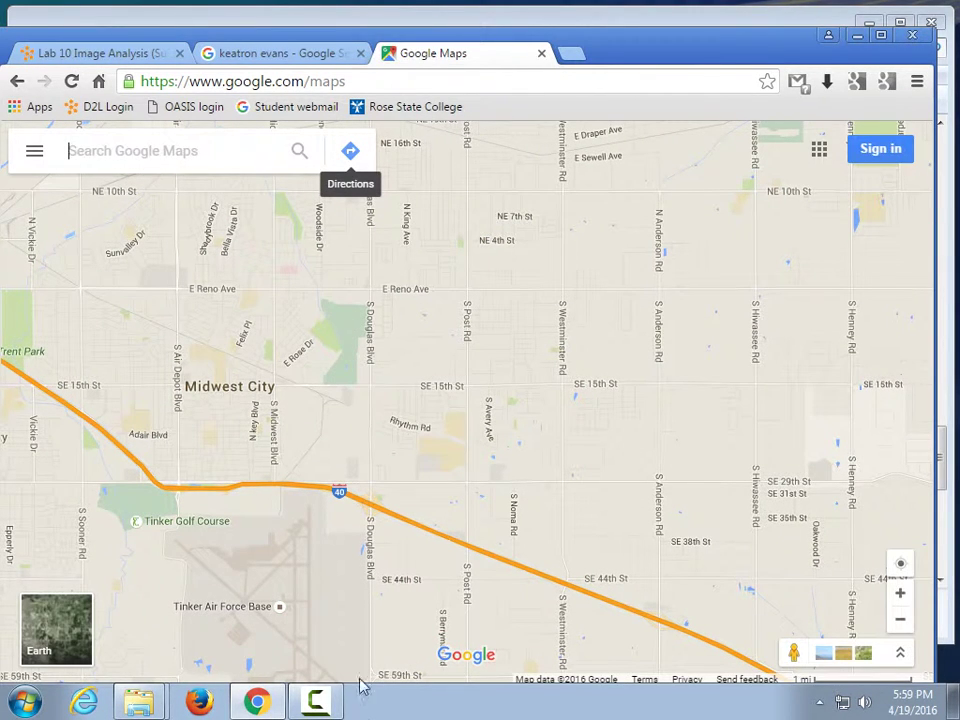
- Check the GPS coordinates of photo17.jpg against the map search field, and minimize Chrome to return to the photo's properties
left_click(333, 705)
left_click(333, 705)
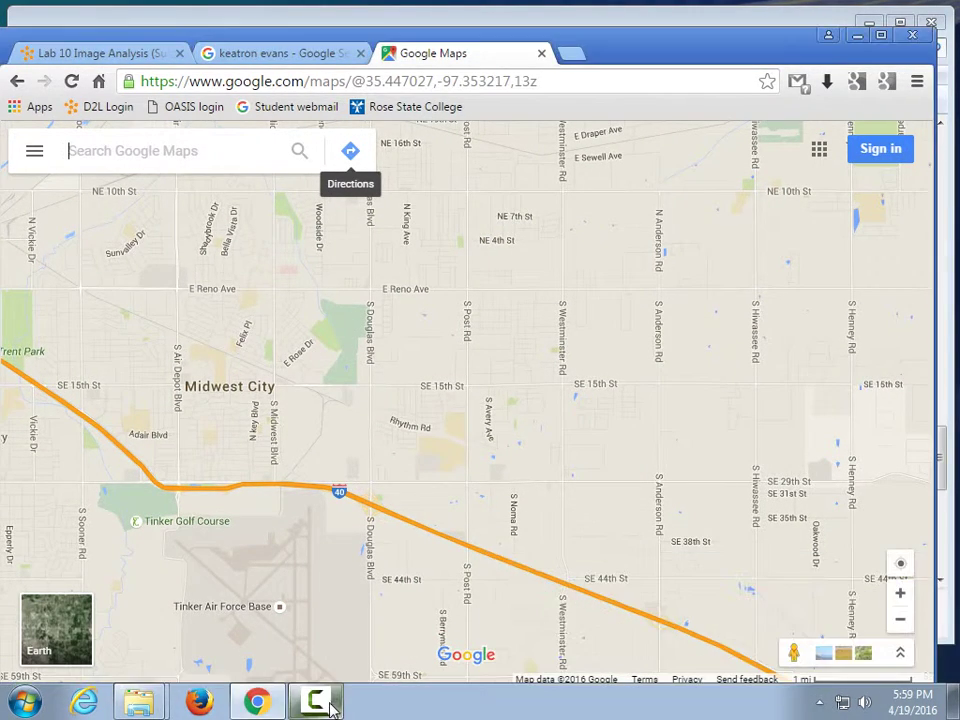
mouse_move(140, 708)
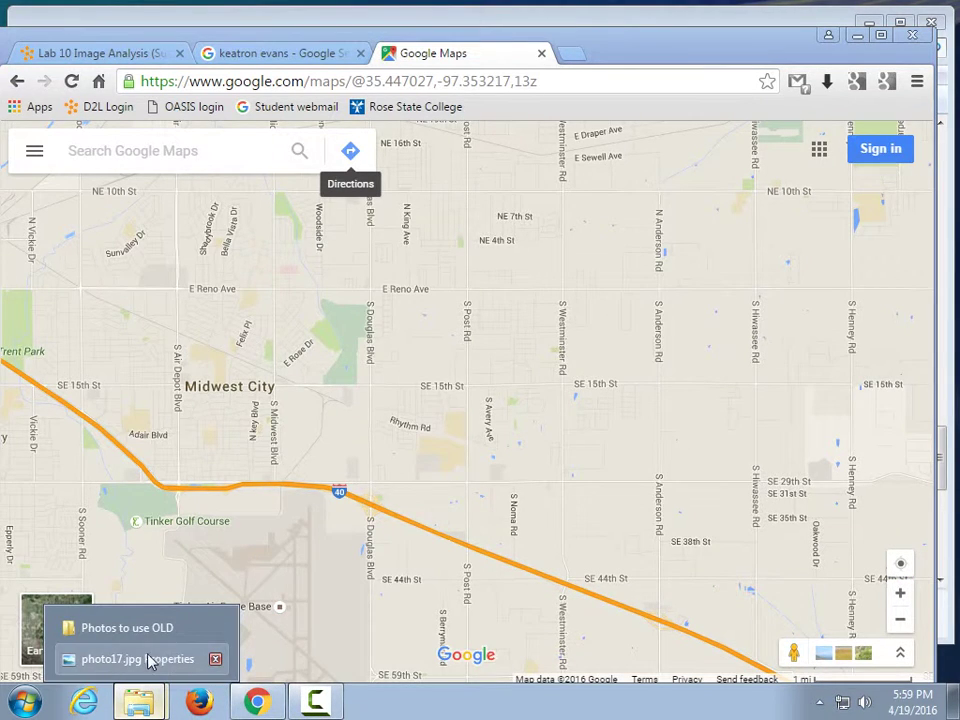
left_click(150, 659)
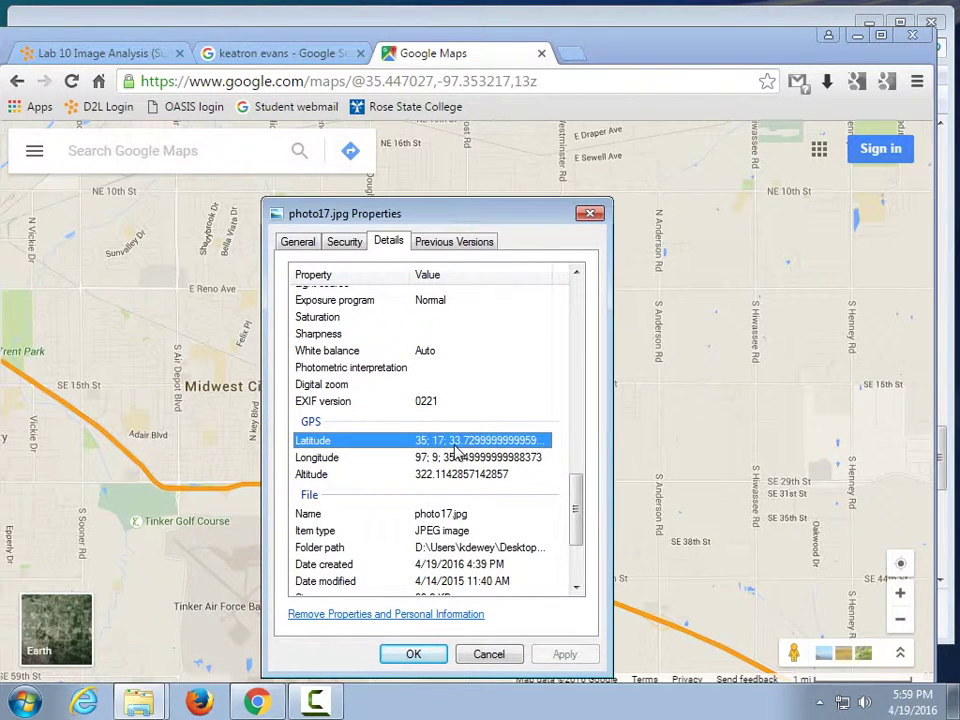
left_click(146, 152)
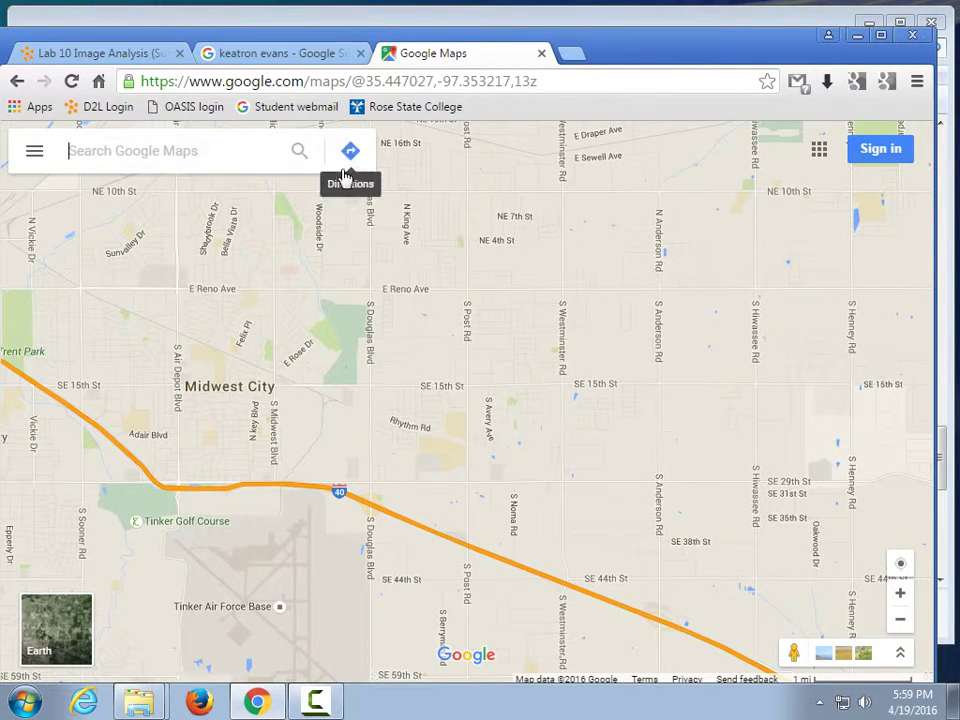
left_click(861, 44)
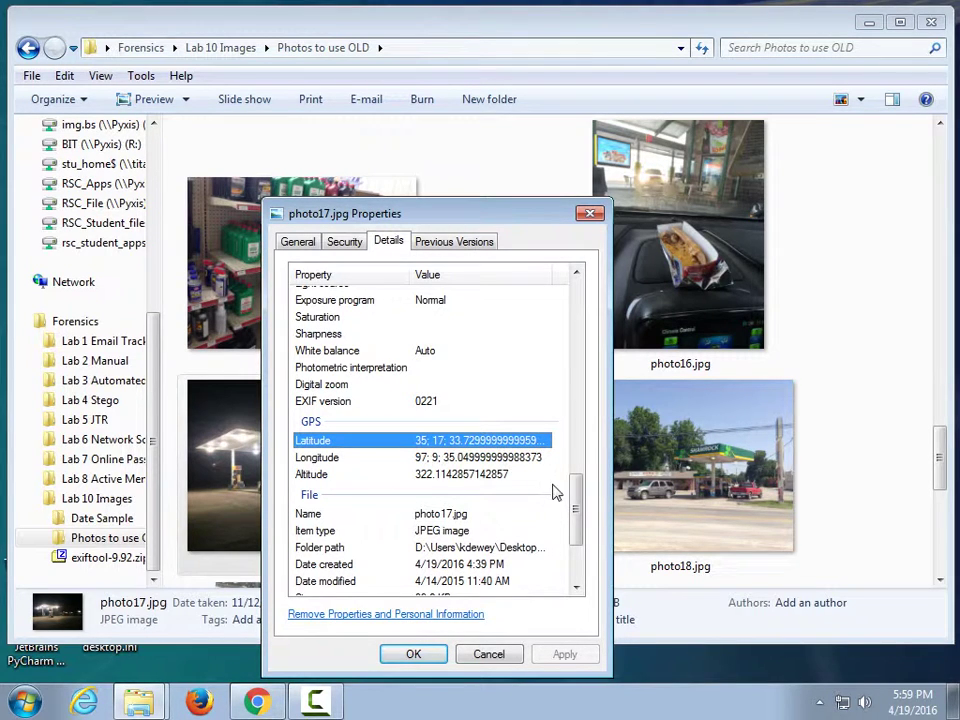
- Examine the altitude and file details of photo17.jpg, close its properties, and check the date the photo was taken
left_click(438, 474)
left_click_drag(574, 508, 574, 541)
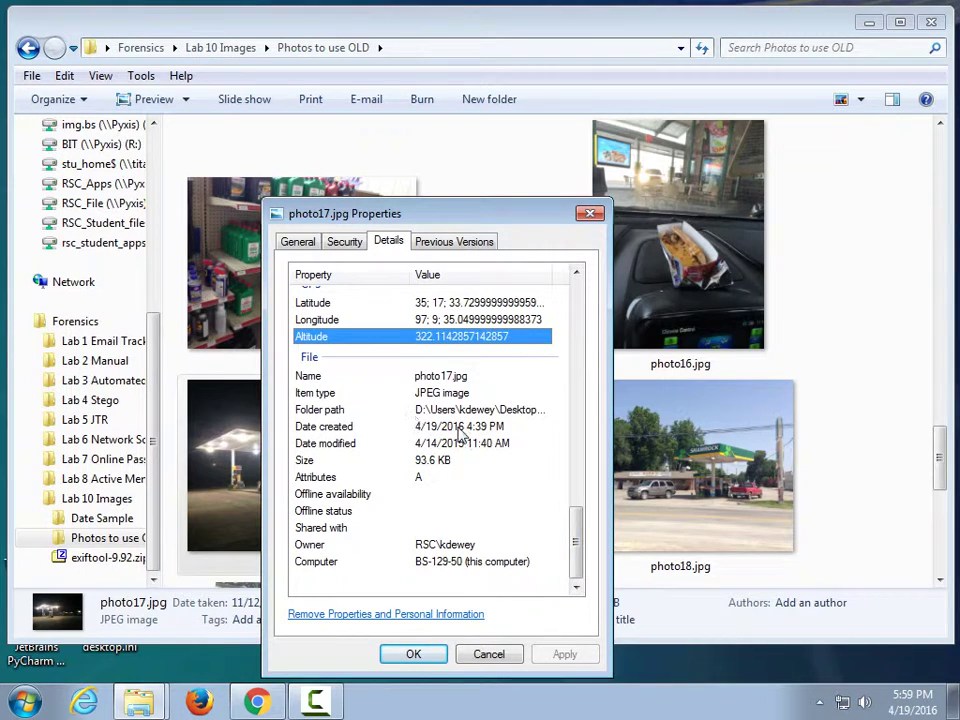
left_click(489, 655)
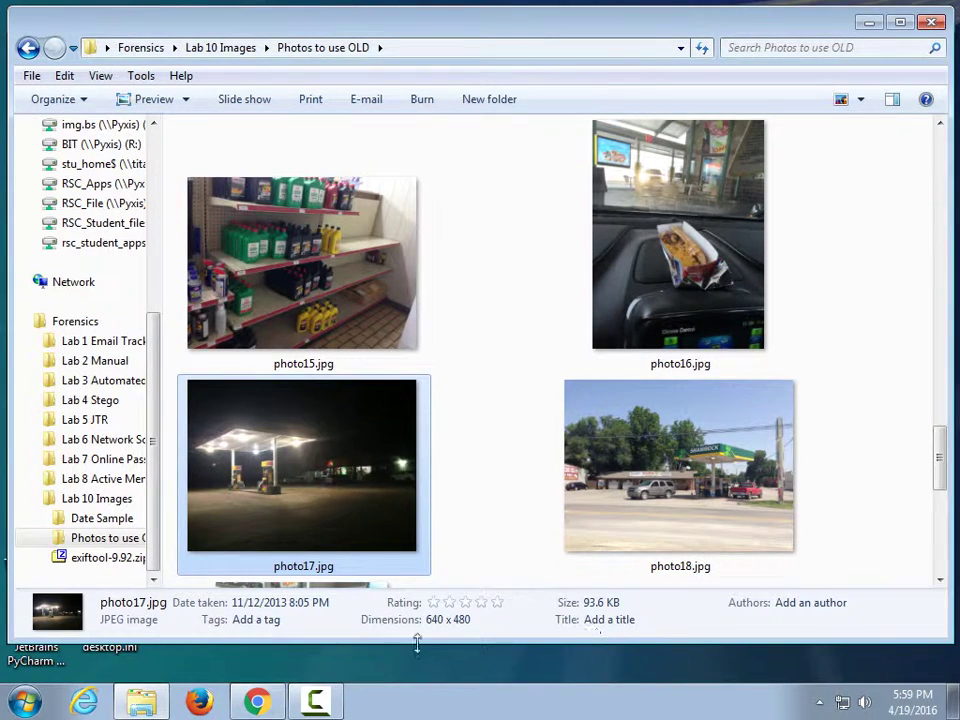
left_click(236, 607)
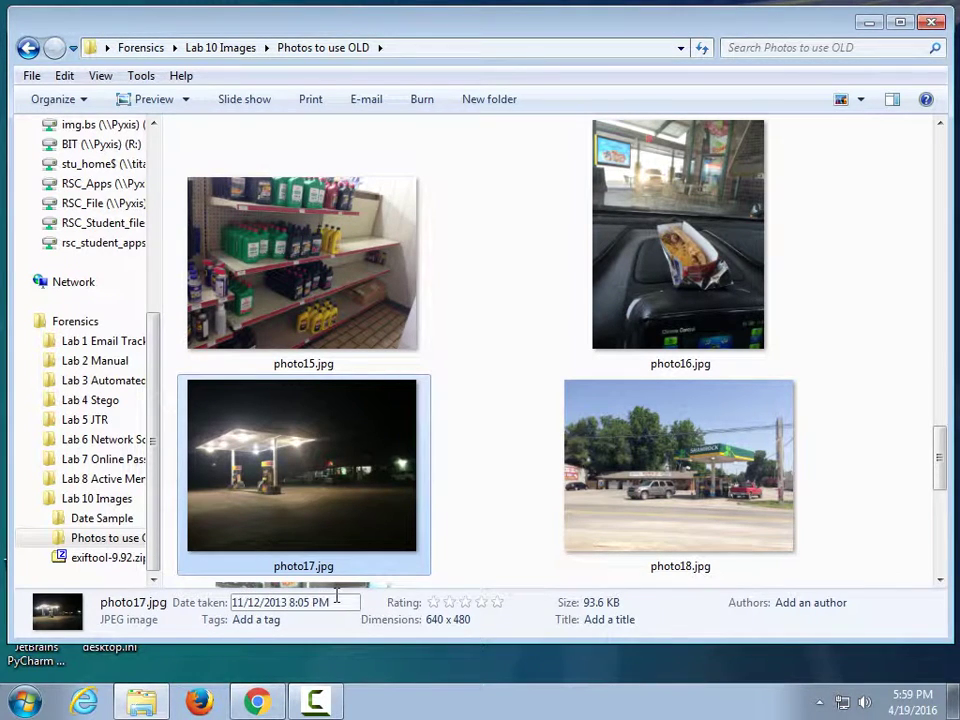
- Reopen the properties of photo17.jpg, compare its created and modified dates with the date taken in the detailed metadata, and close them
right_click(294, 467)
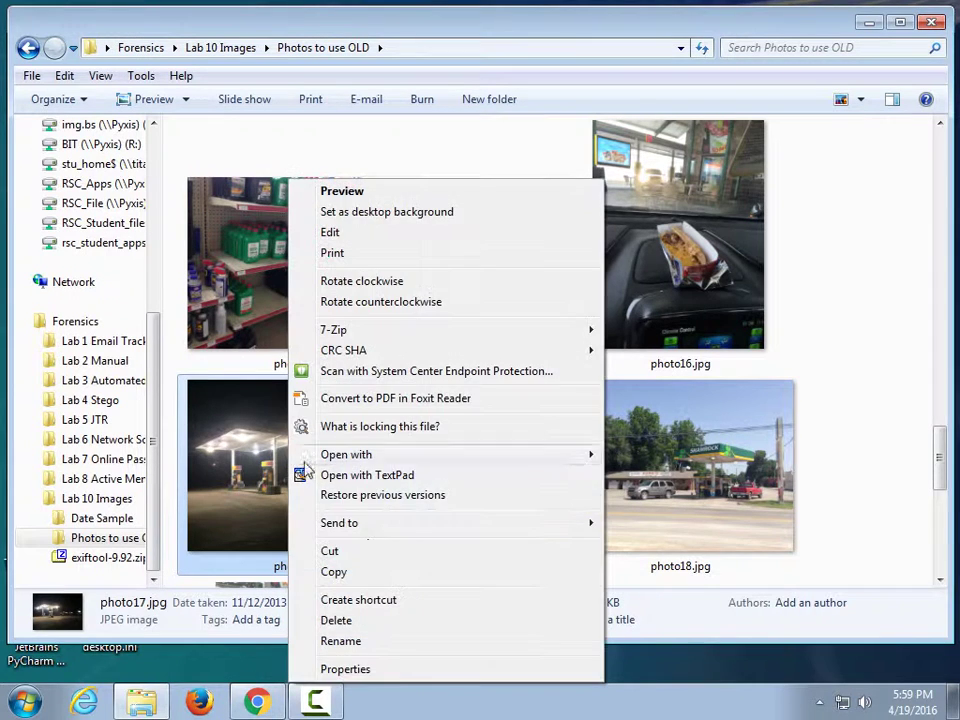
left_click(393, 669)
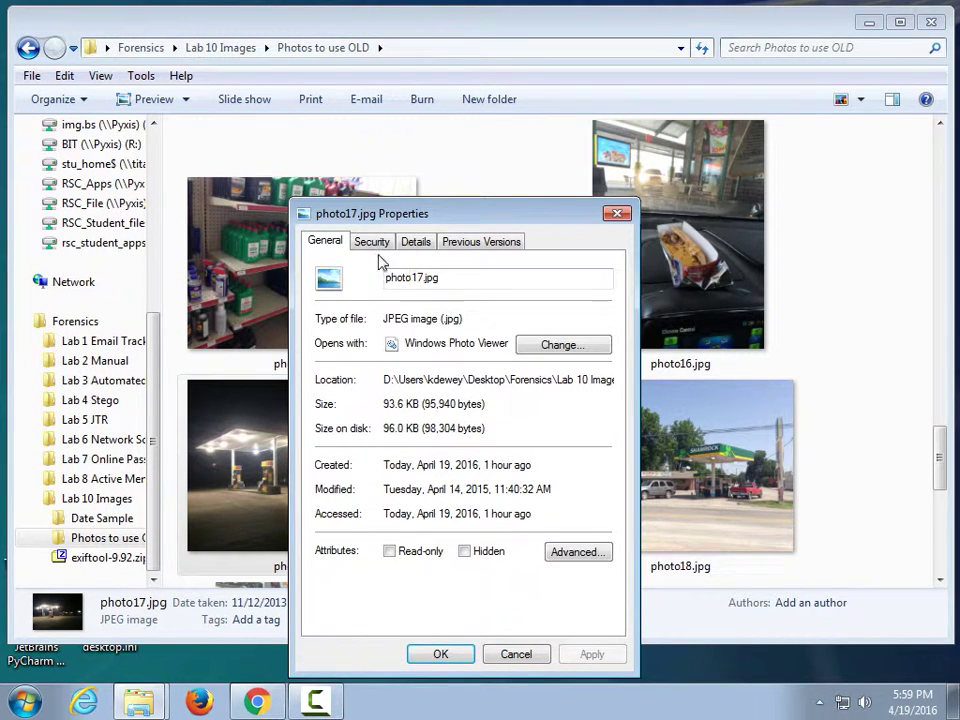
left_click(416, 243)
left_click_drag(605, 306, 603, 527)
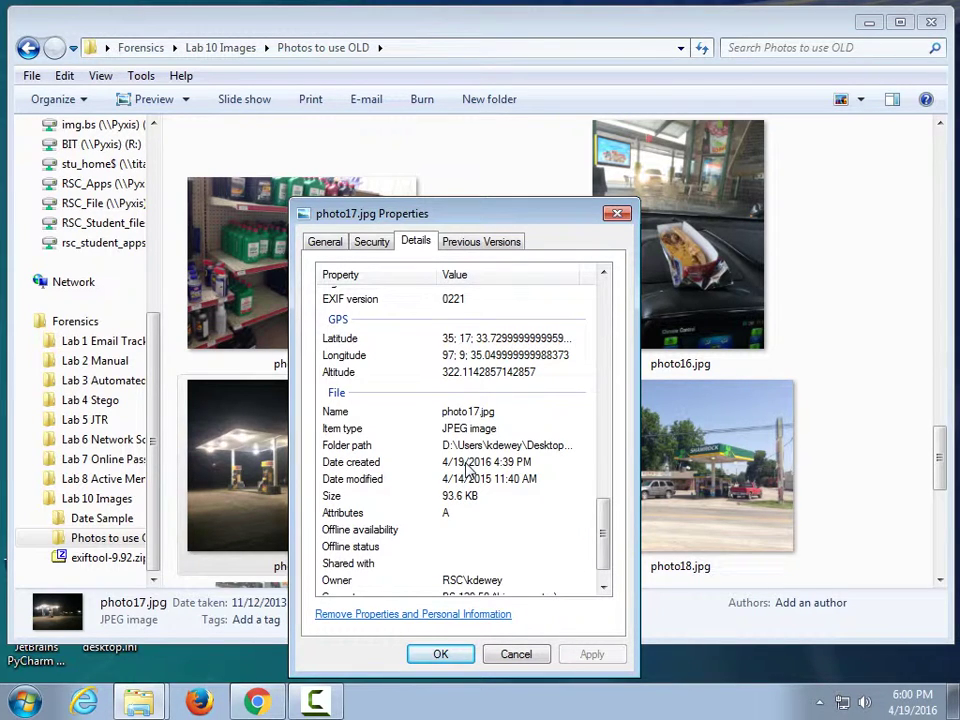
left_click_drag(605, 521, 598, 315)
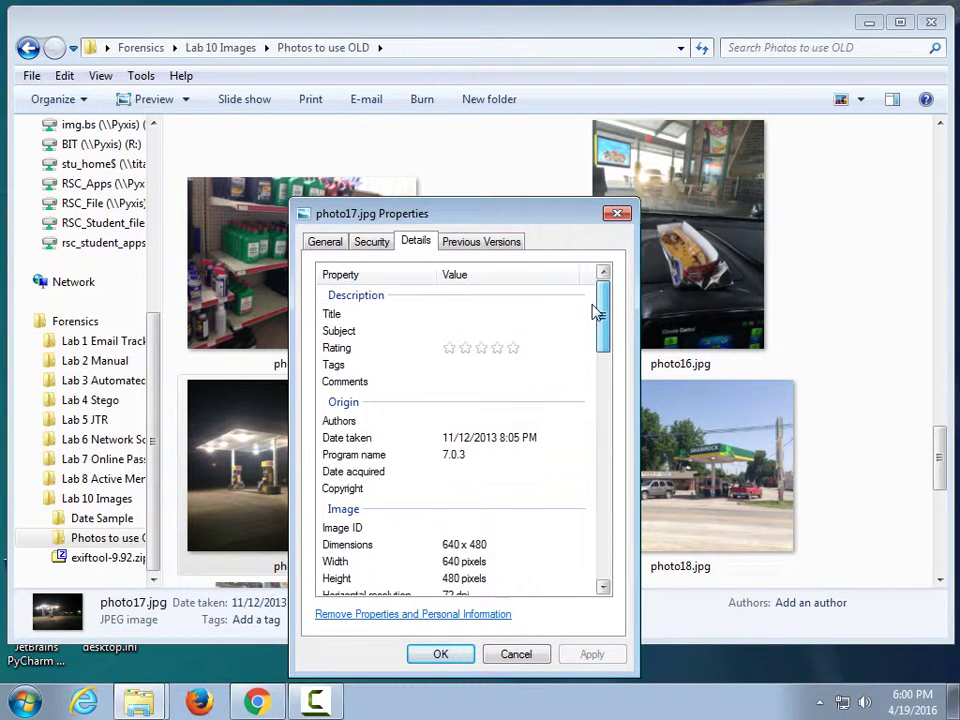
left_click(617, 213)
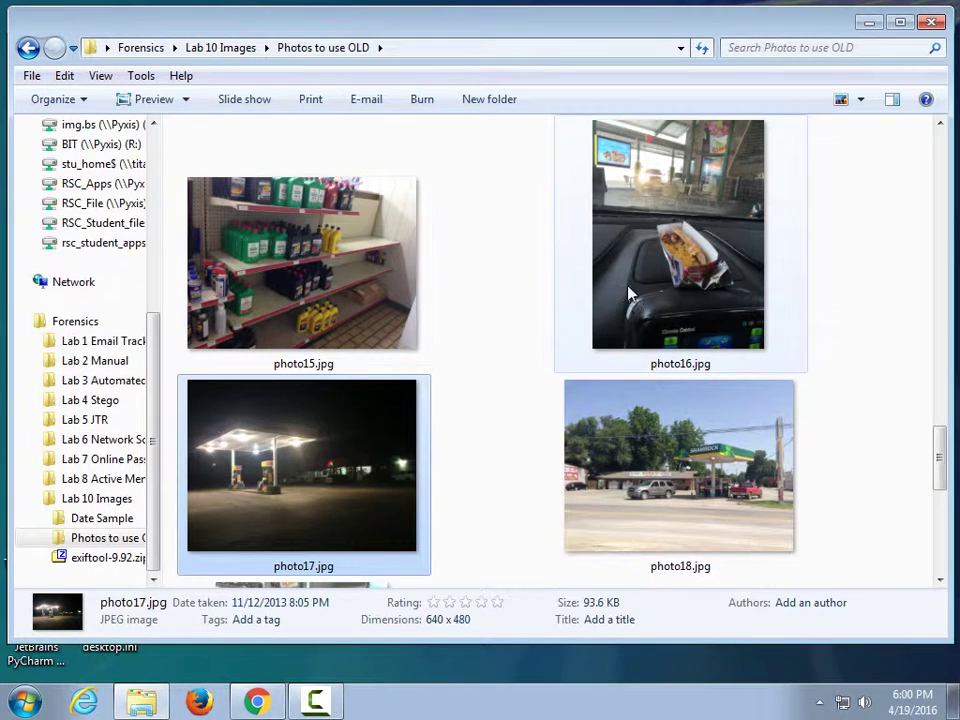
- Switch the Photos to use OLD folder from large thumbnails to the List view
left_click(152, 700)
left_click(146, 703)
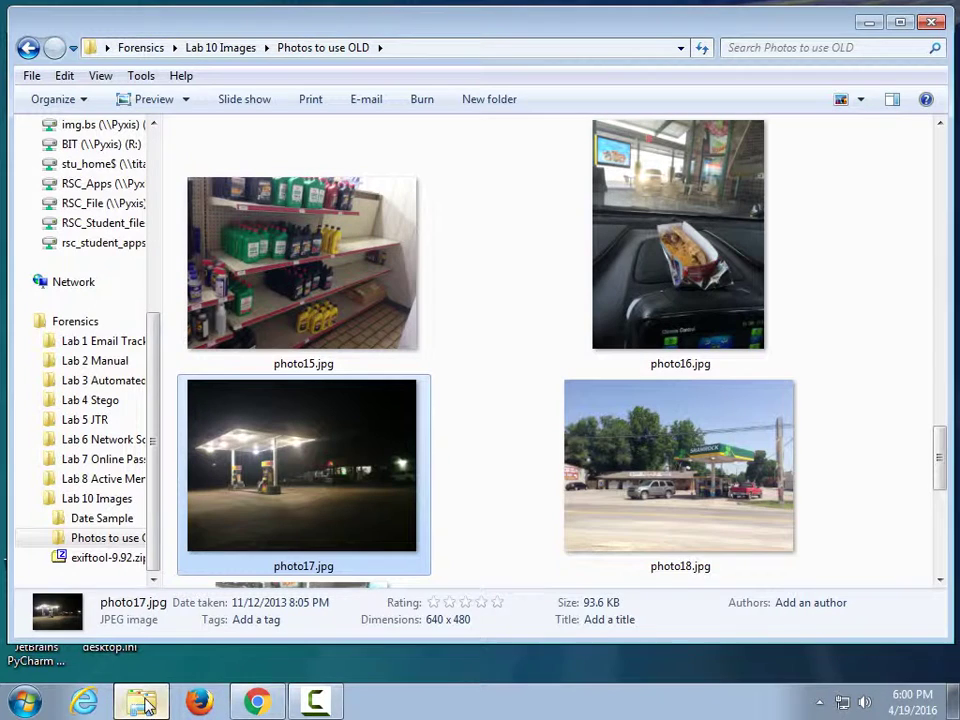
left_click(858, 100)
left_click(868, 229)
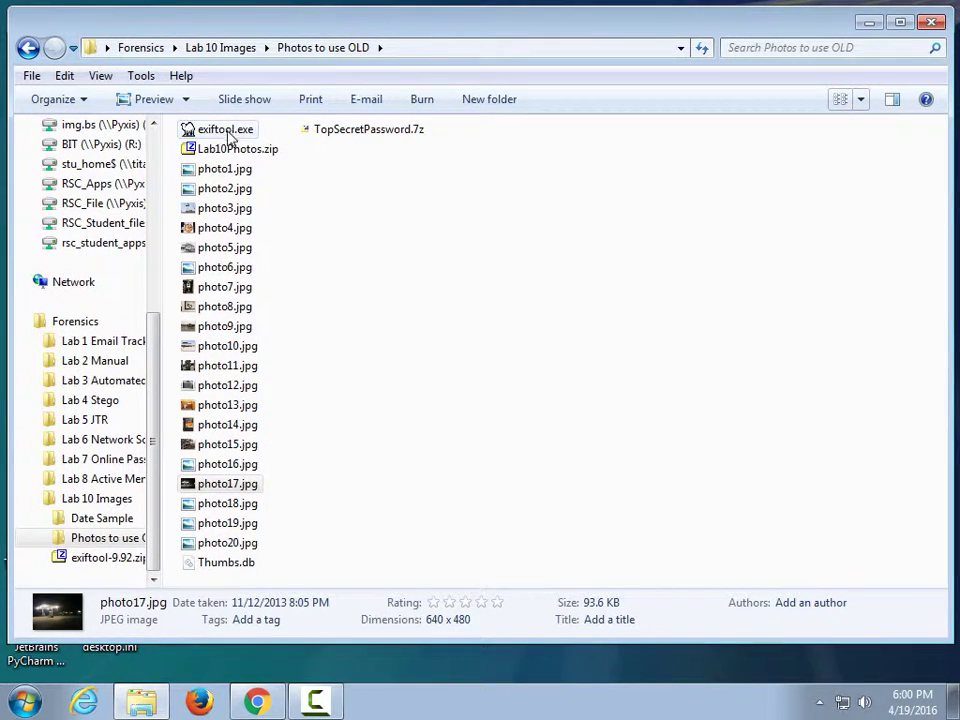
- Try to read the metadata of photo7.jpg and photo11.jpg by opening each with exiftool.exe and allowing the program to run
left_click_drag(240, 287, 232, 135)
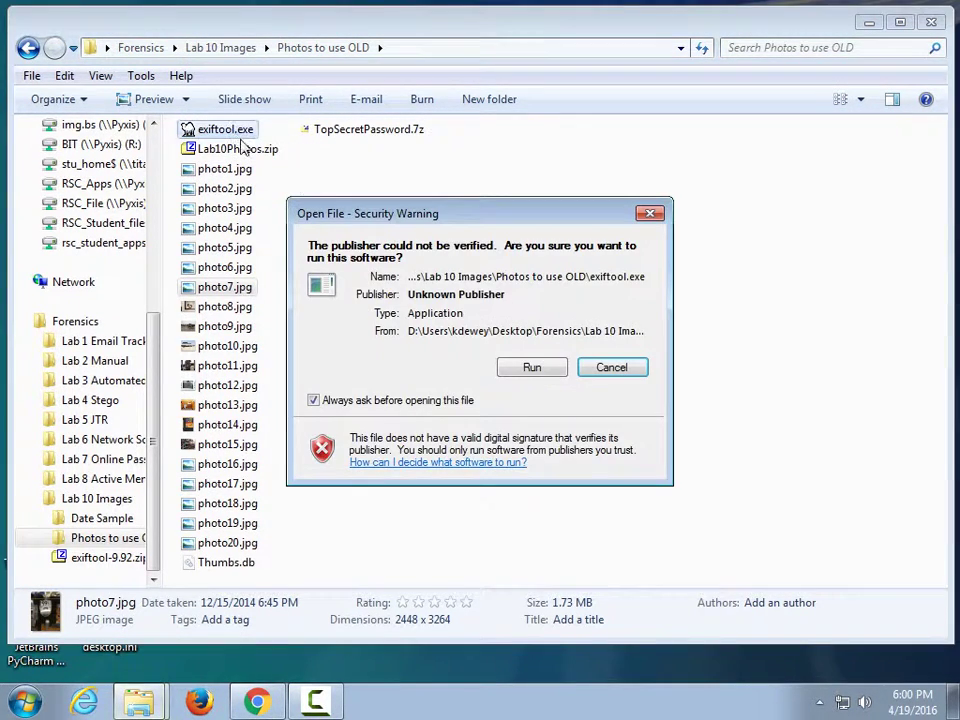
left_click(530, 366)
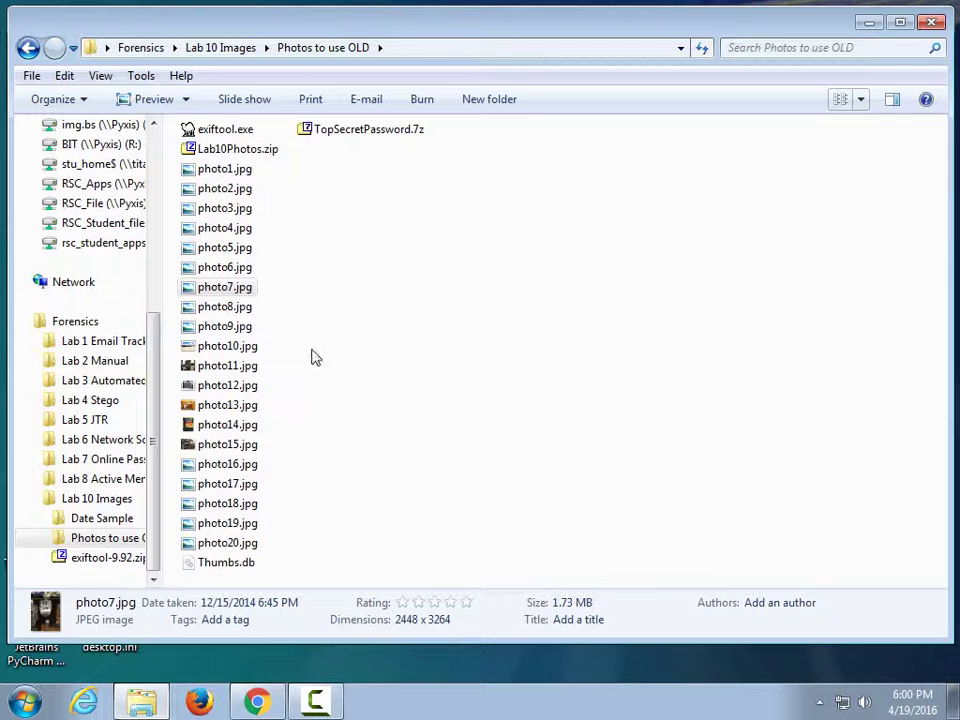
left_click_drag(228, 366, 225, 130)
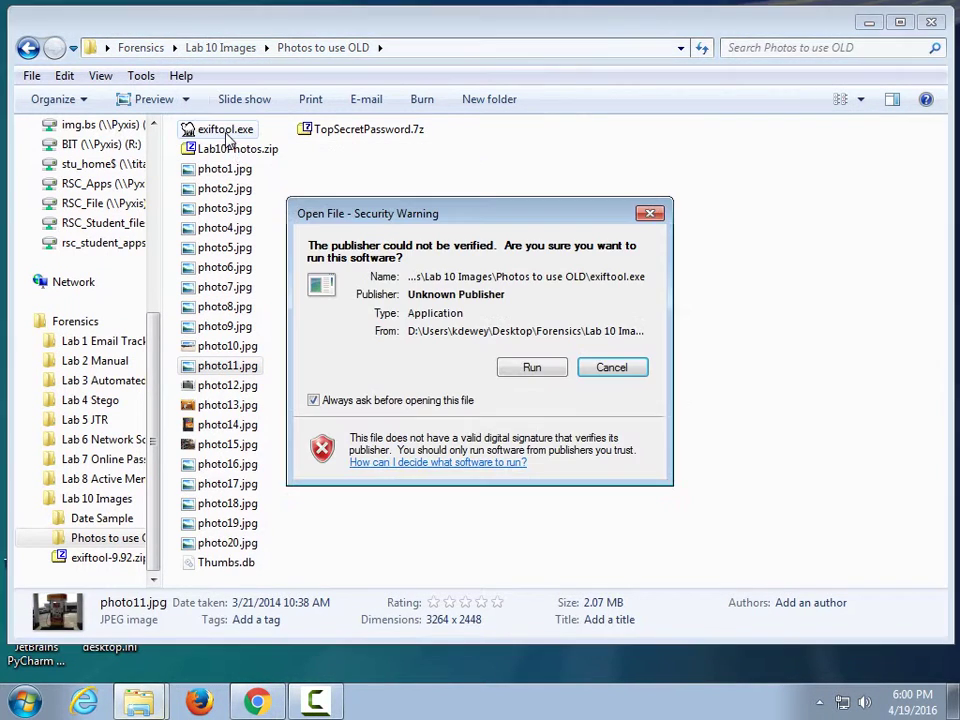
left_click(531, 368)
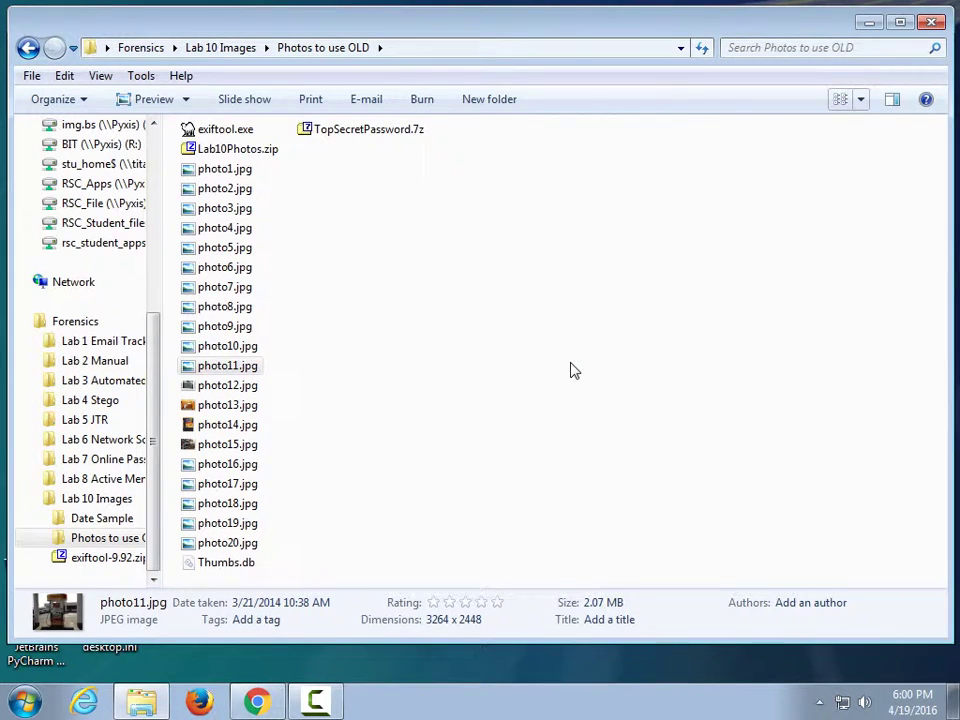
- Rename exiftool.exe to exiftool(-k).exe
left_click(238, 134)
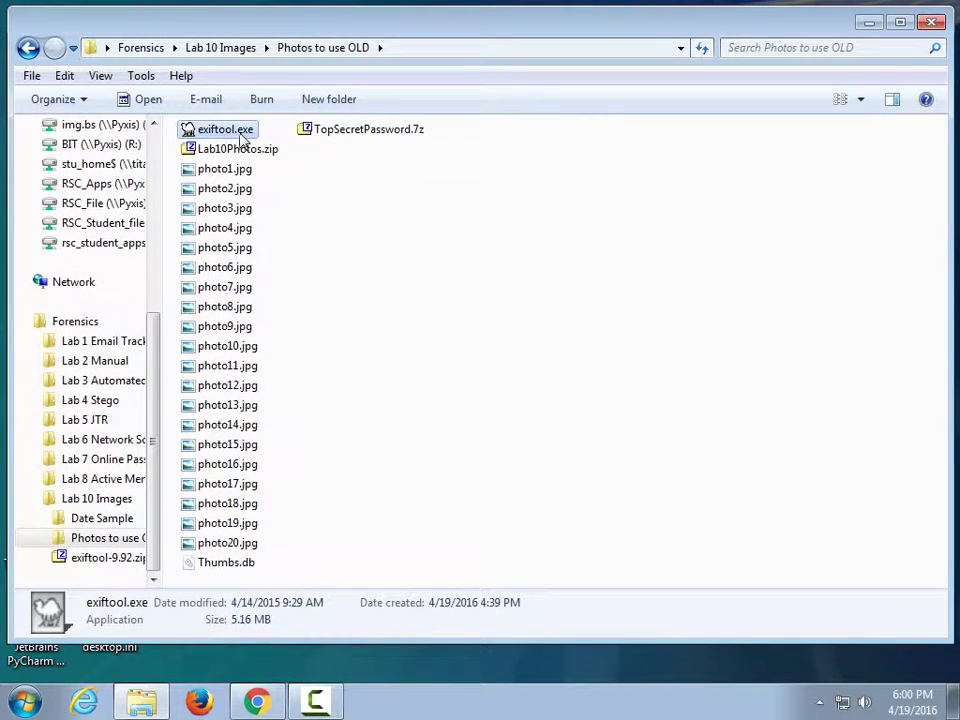
left_click(241, 137)
key("Right")
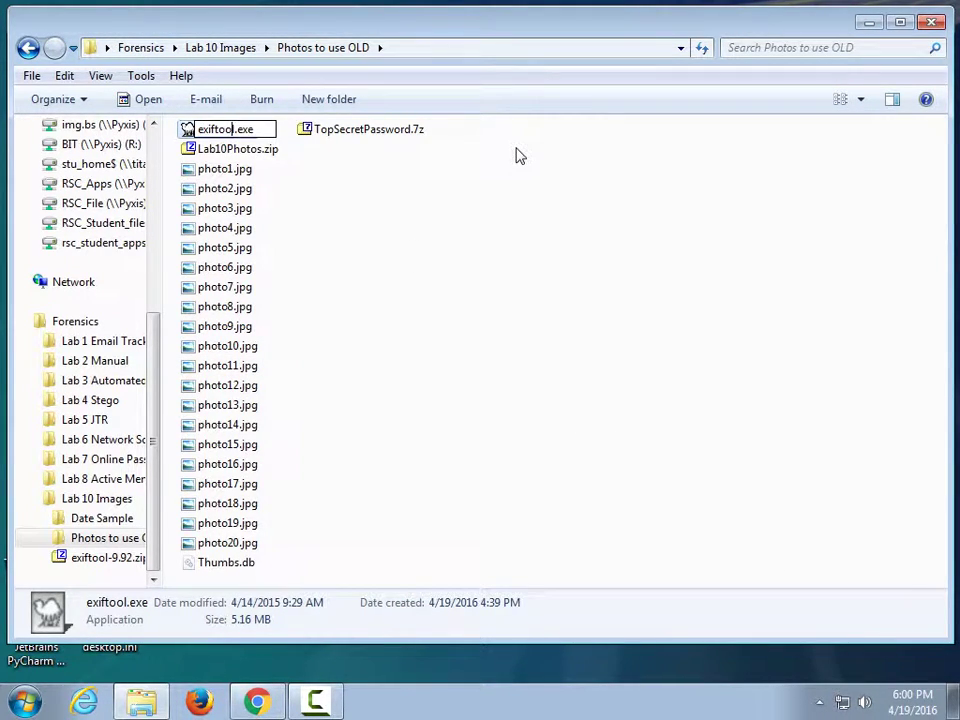
type("-k")
key("Return")
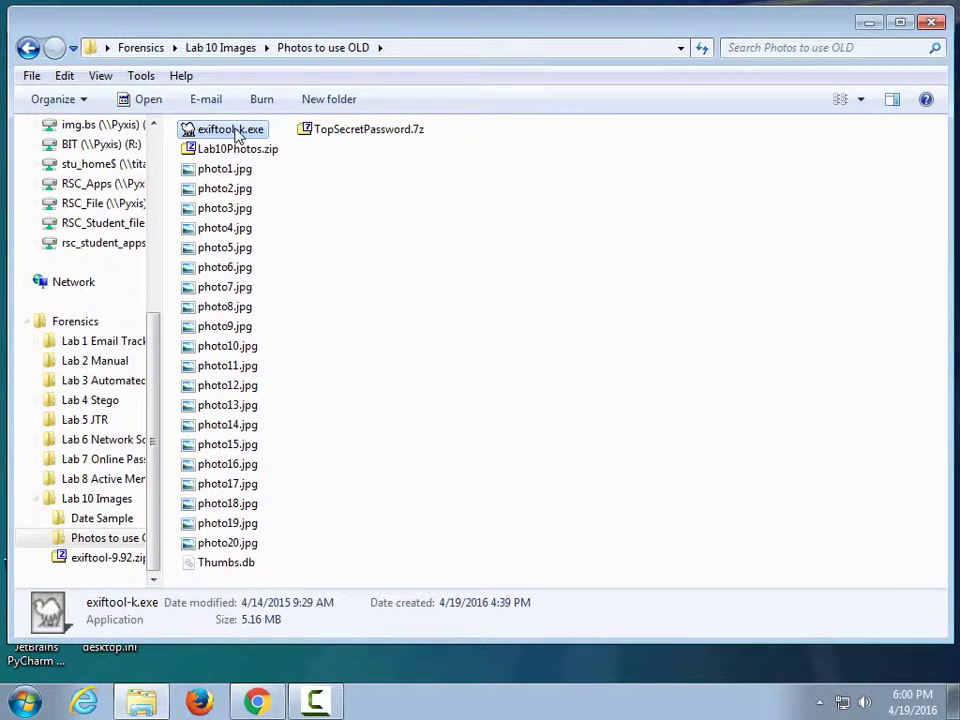
left_click(238, 138)
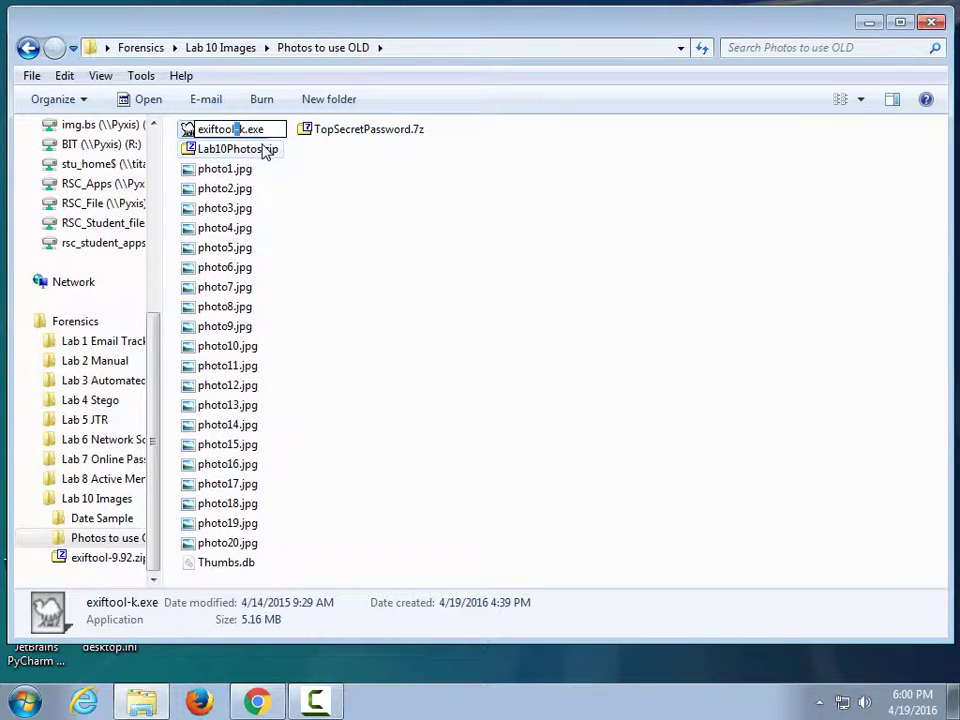
type(")")
type("-")
- Open photo7.jpg with exiftool(-k).exe and copy the GPS Position value from its output
left_click_drag(226, 288, 238, 132)
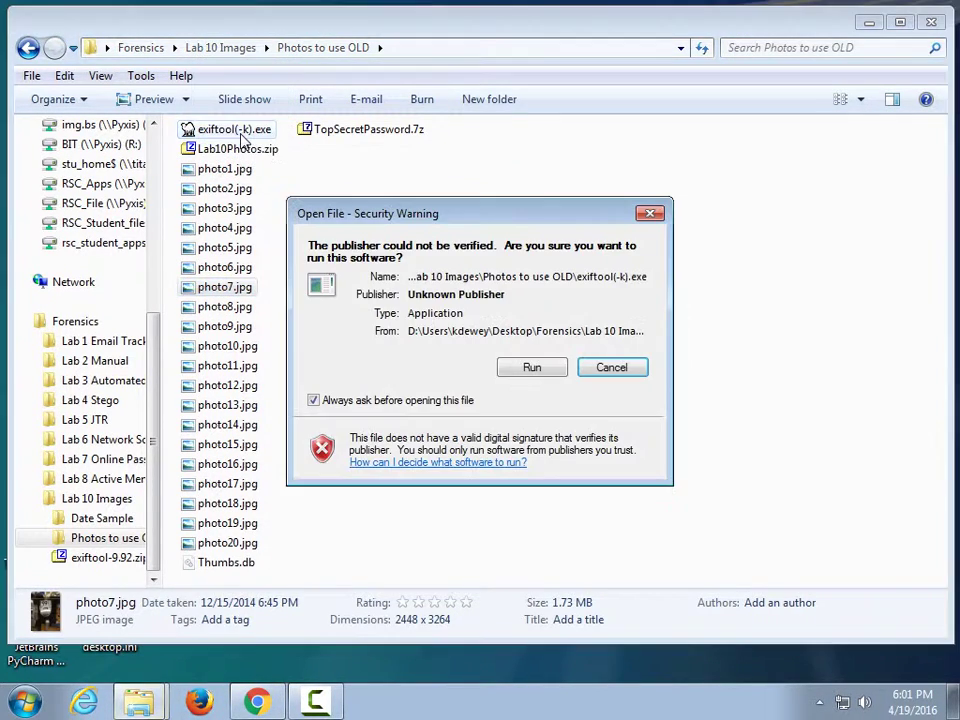
left_click(501, 368)
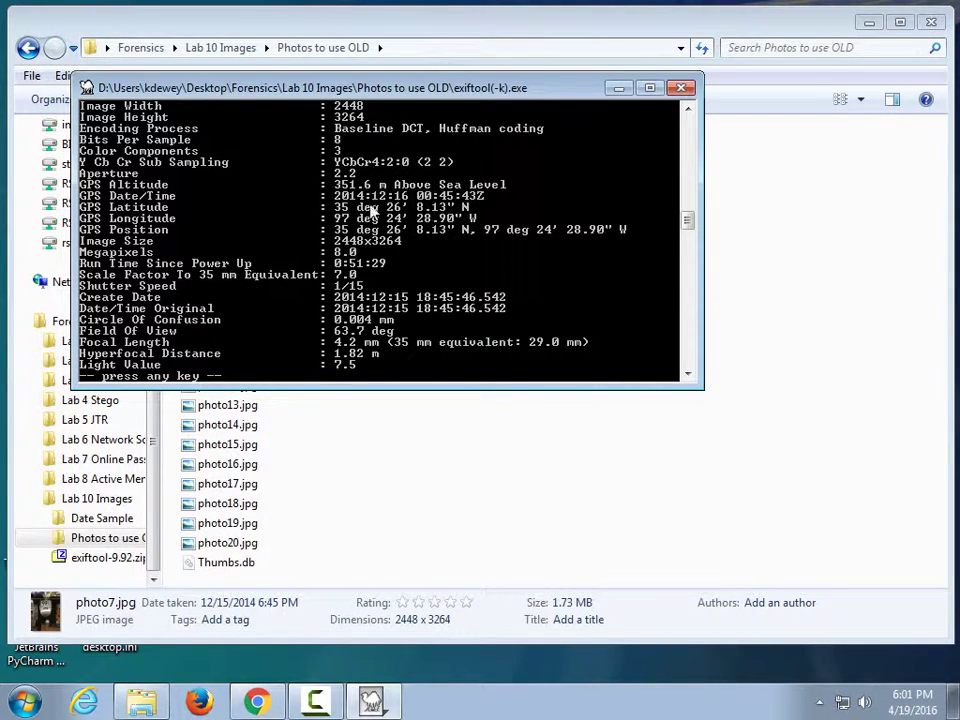
left_click(87, 88)
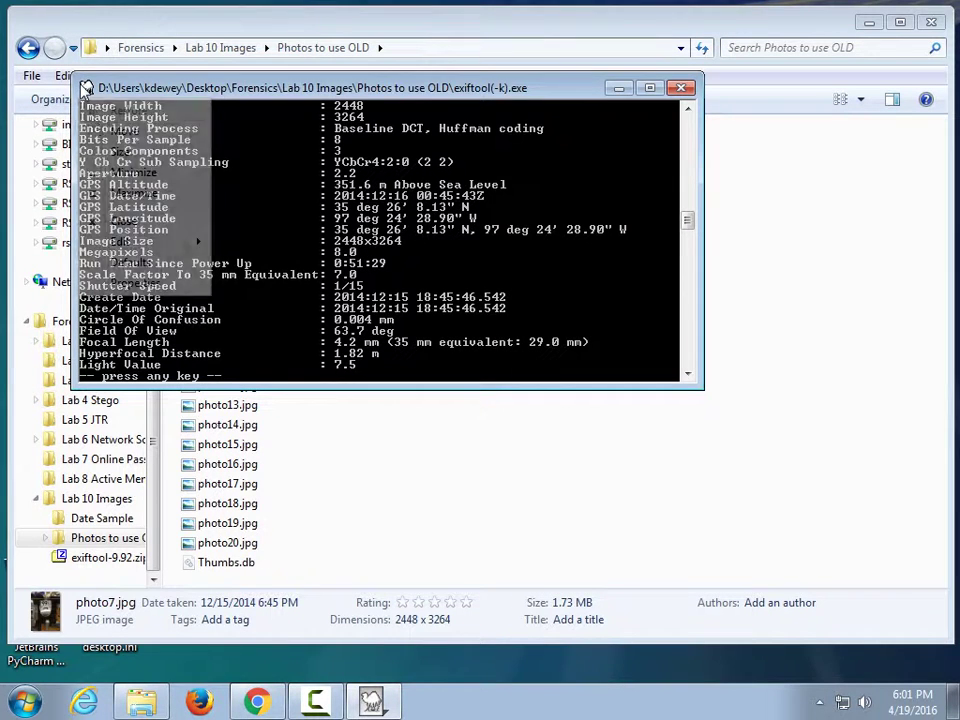
mouse_move(140, 242)
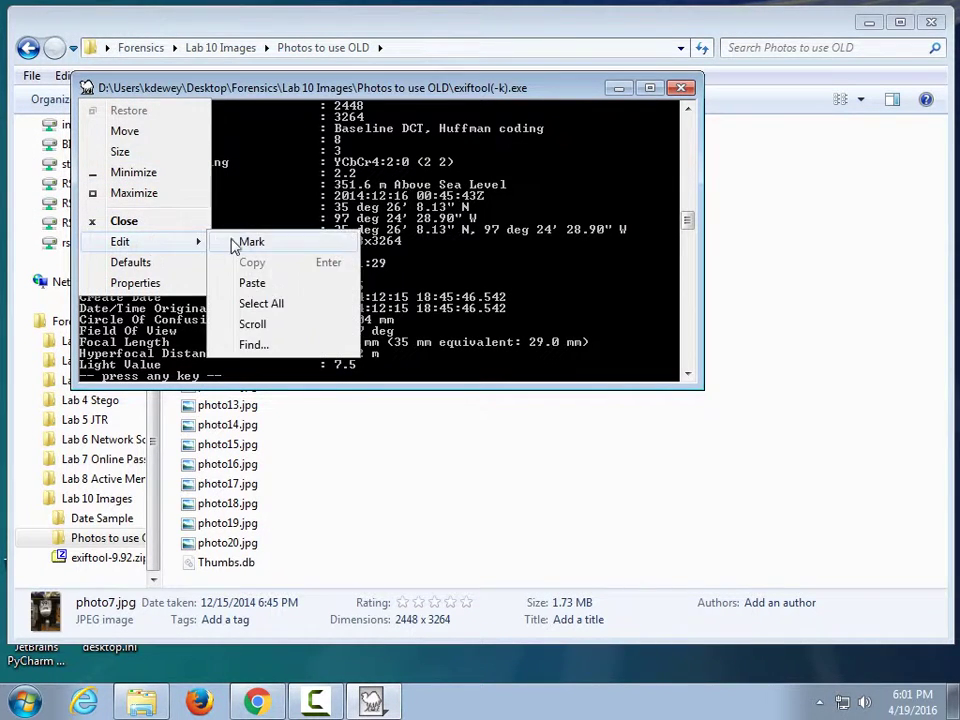
left_click(233, 245)
left_click(334, 236)
left_click_drag(336, 240, 620, 233)
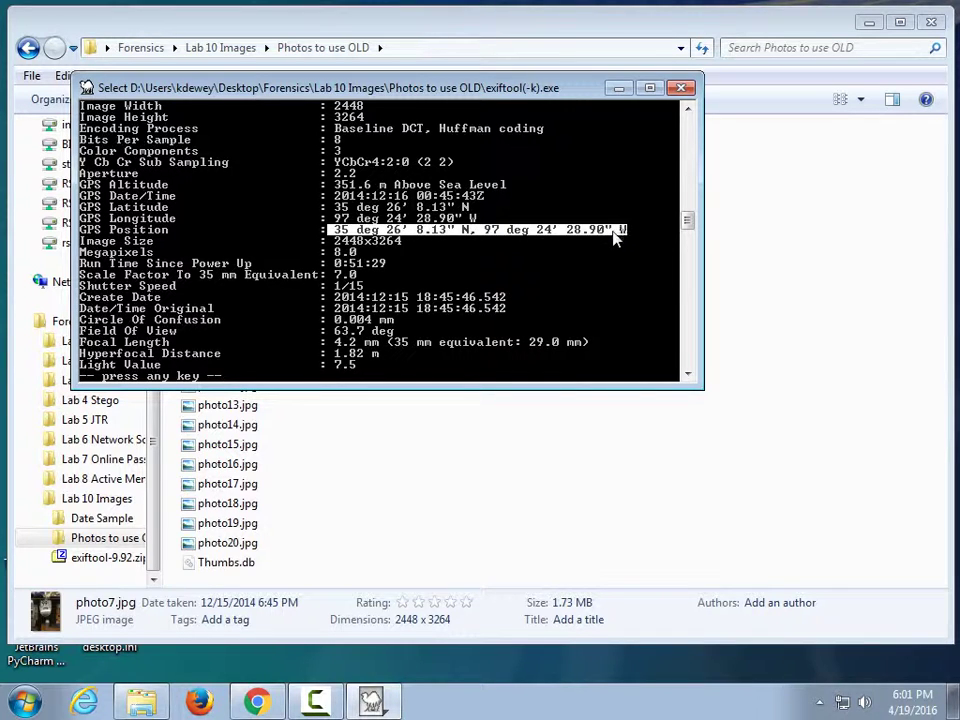
key("Return")
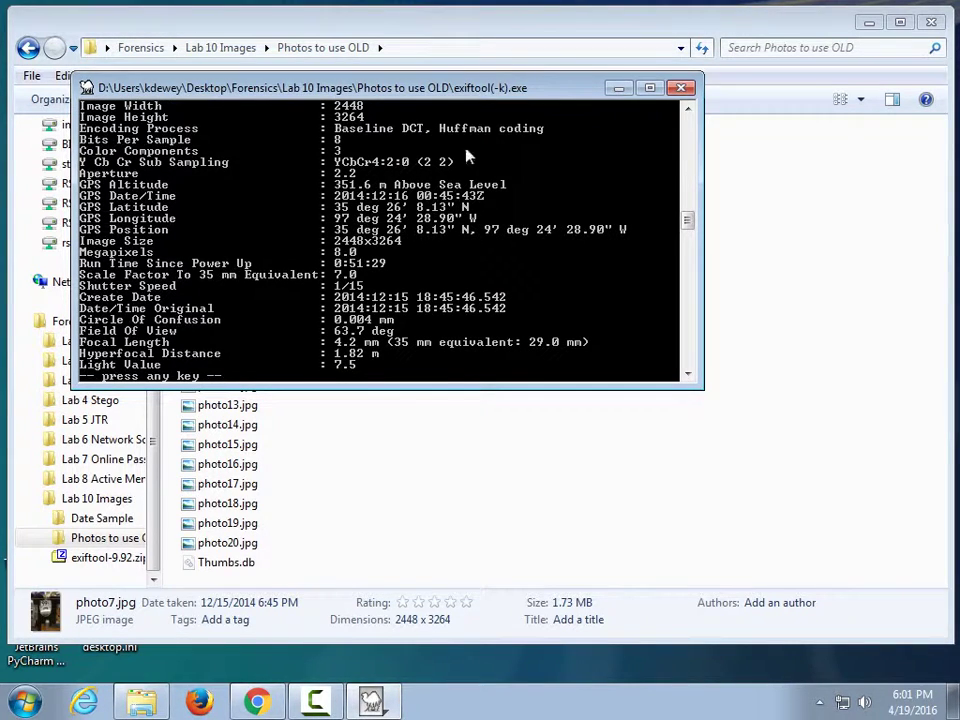
left_click(257, 703)
left_click(154, 141)
type("35 deg 26' 8.13\" N, 97 deg 24' 28.90\" W")
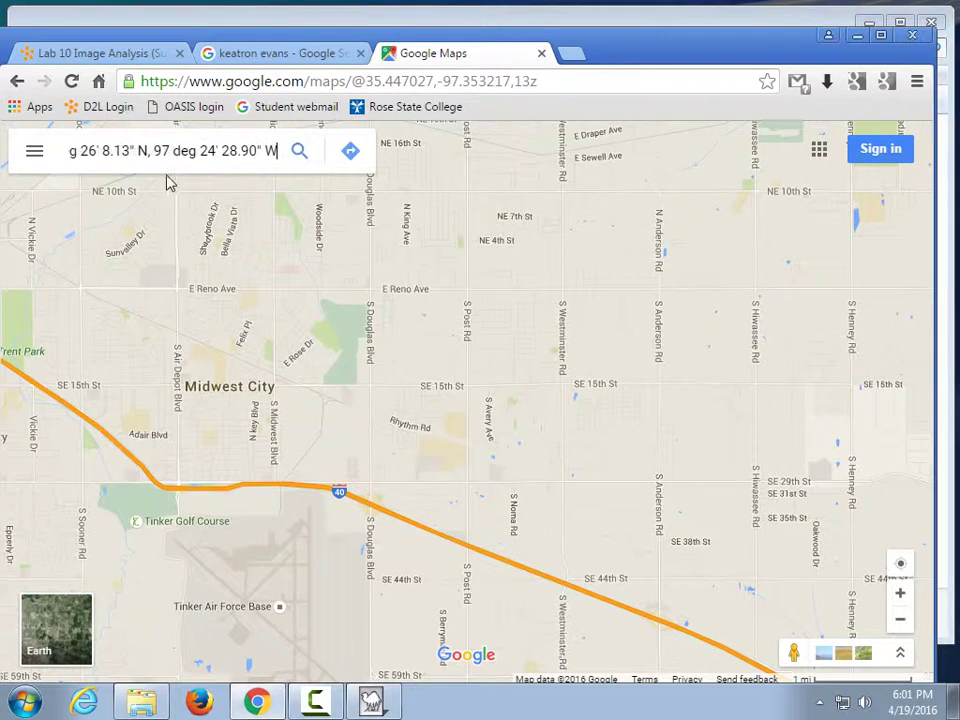
key("Home")
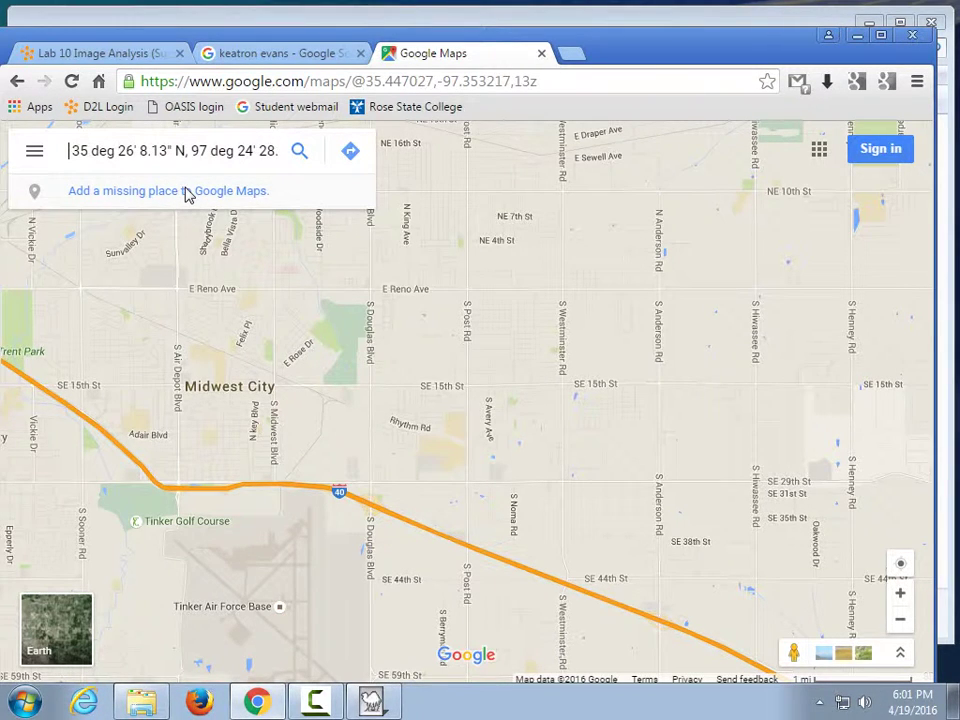
key("Return")
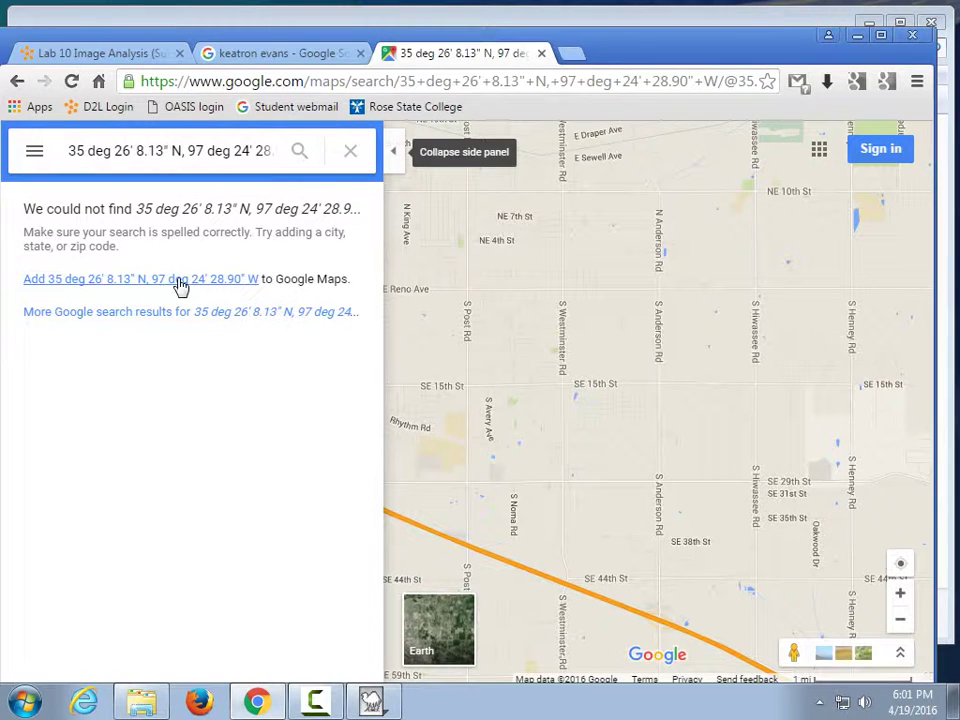
- Check the notation of the pasted coordinates in the map search field, and minimize Chrome to return to the ExifTool output
left_click(199, 152)
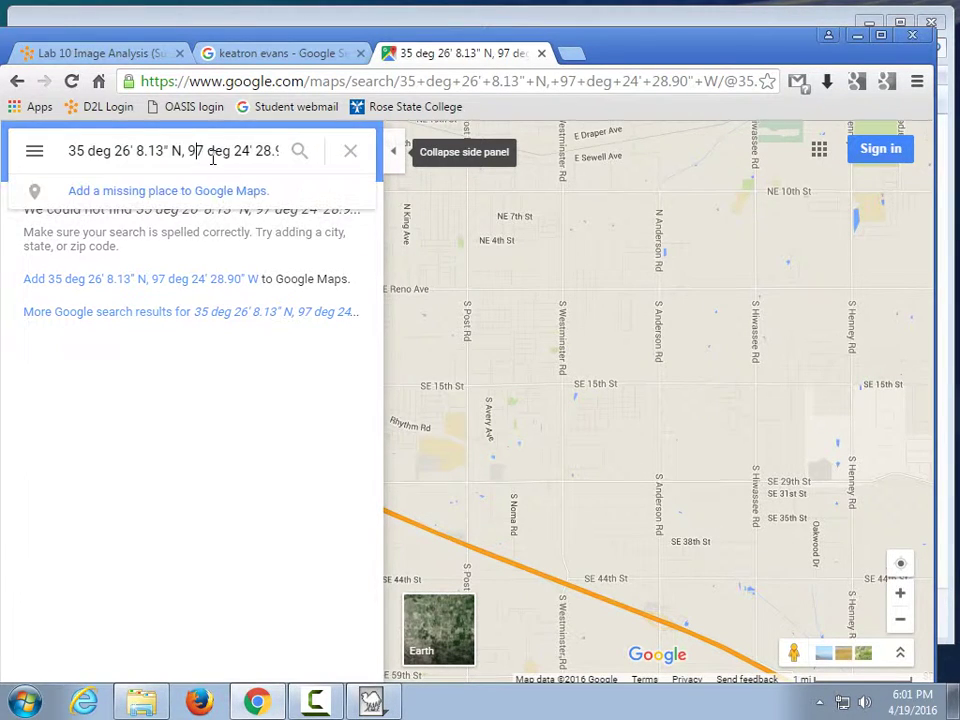
double_click(210, 152)
left_click(491, 203)
key("End")
key("Left")
key("Left")
key("Left")
key("Left")
key("Left")
key("Left")
key("Left")
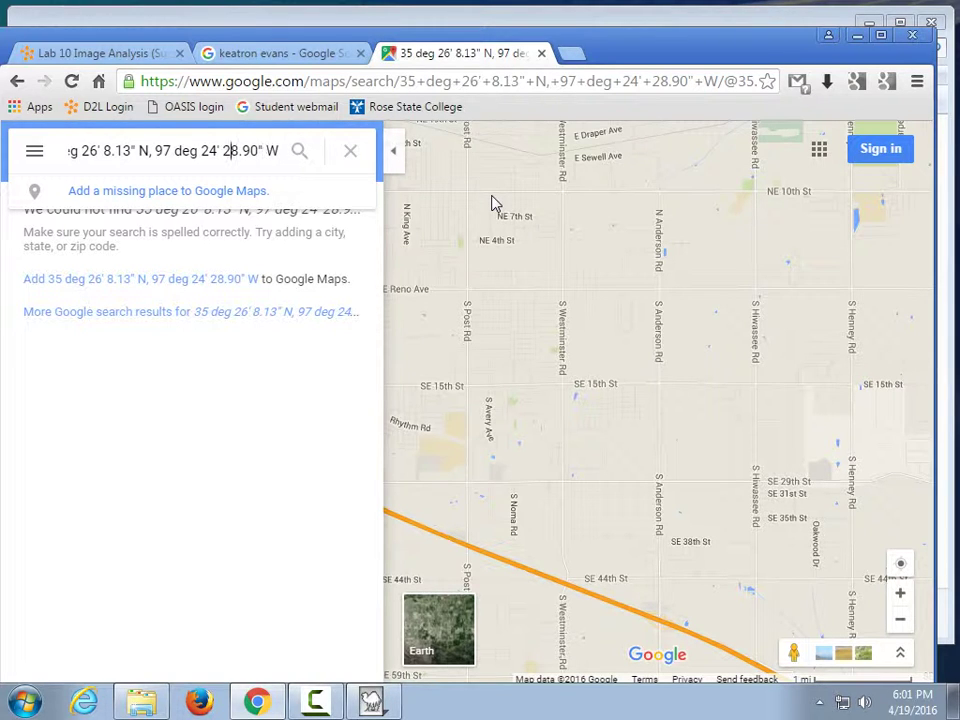
key("Left")
key("Left")
key("Left")
key("Left")
key("Left")
key("Left")
key("Left")
key("Left")
key("Left")
key("Left")
key("Left")
key("Left")
key("Left")
key("Left")
key("Left")
key("Left")
key("Left")
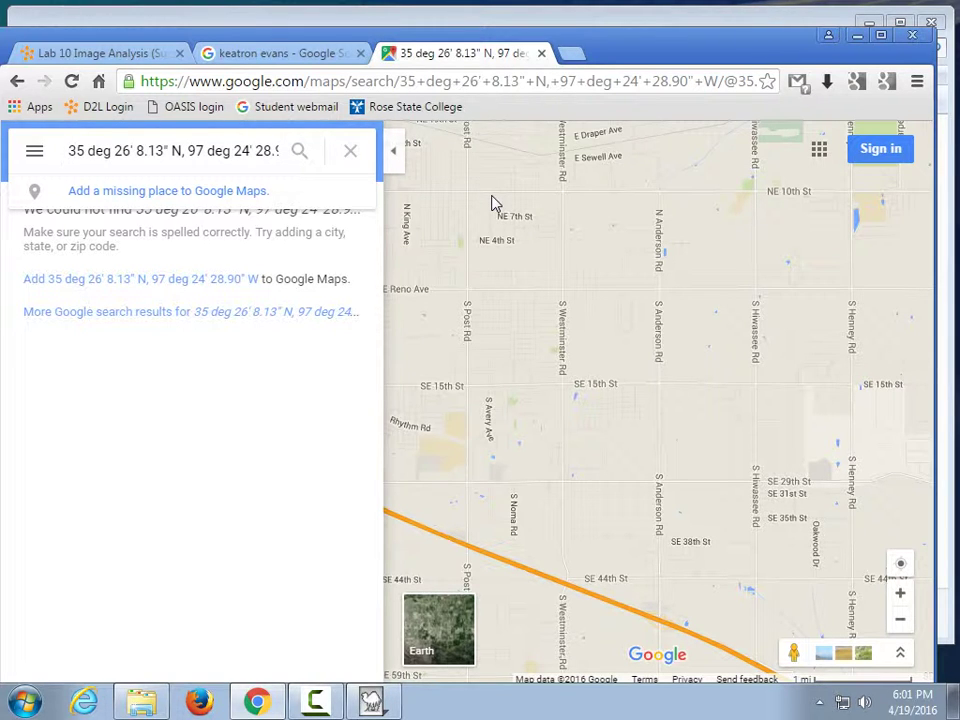
left_click(858, 37)
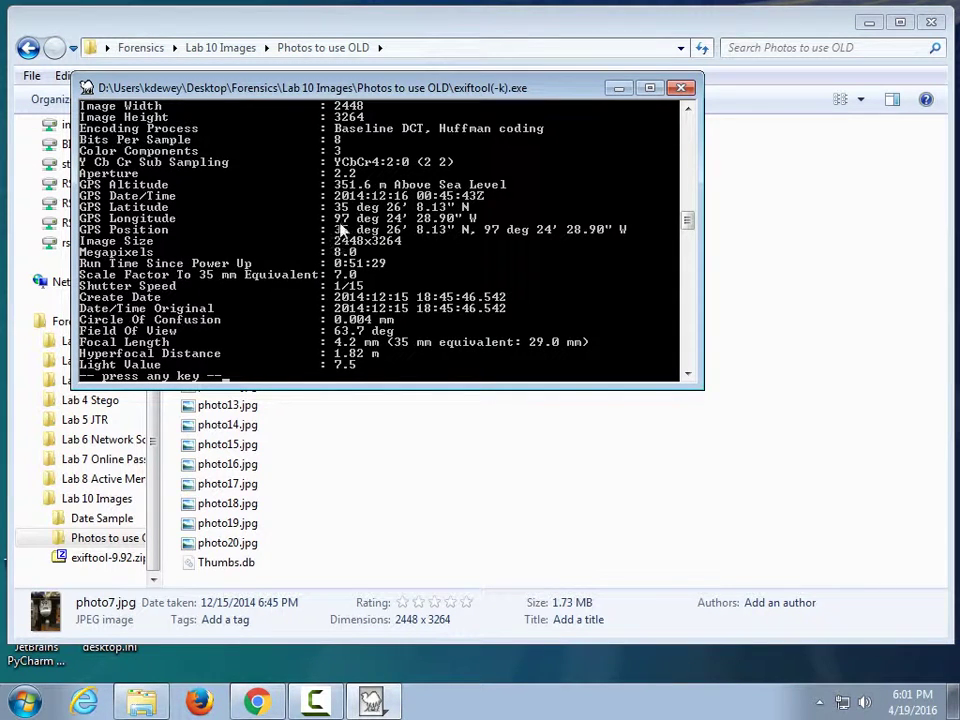
- Copy the GPS Latitude and GPS Longitude lines of photo7.jpg from the ExifTool output
left_click(84, 89)
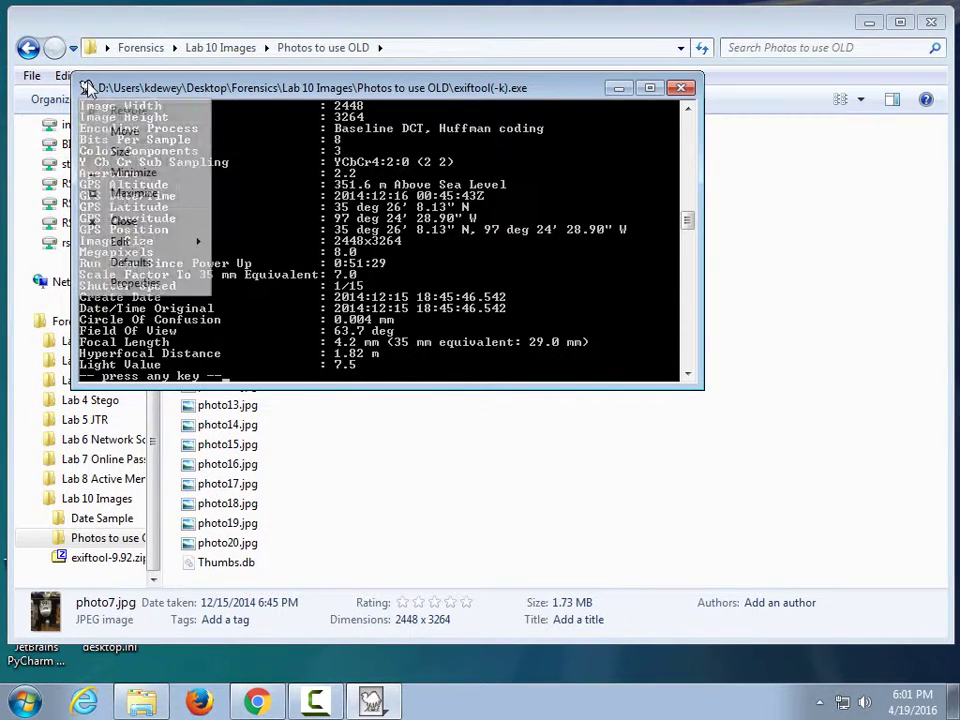
mouse_move(175, 249)
left_click(251, 242)
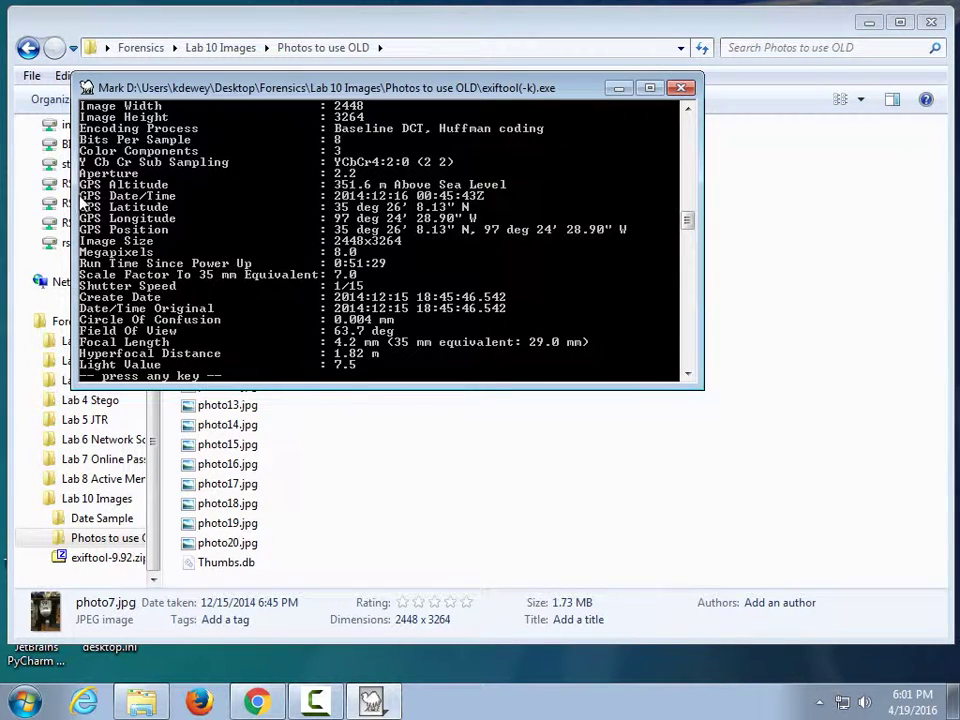
left_click_drag(80, 206, 473, 228)
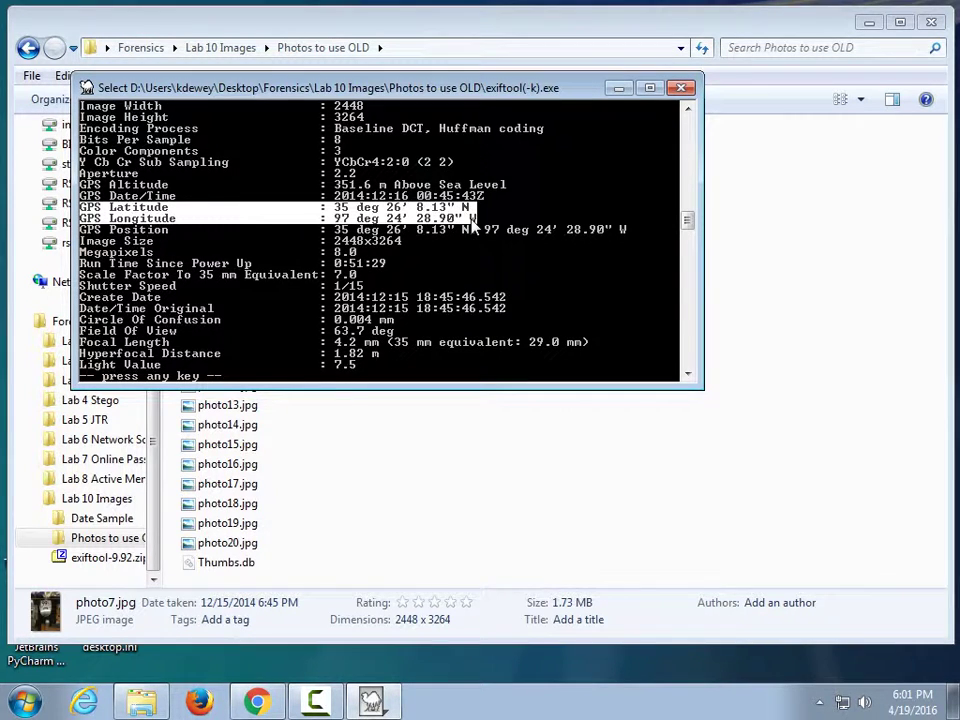
key("Return")
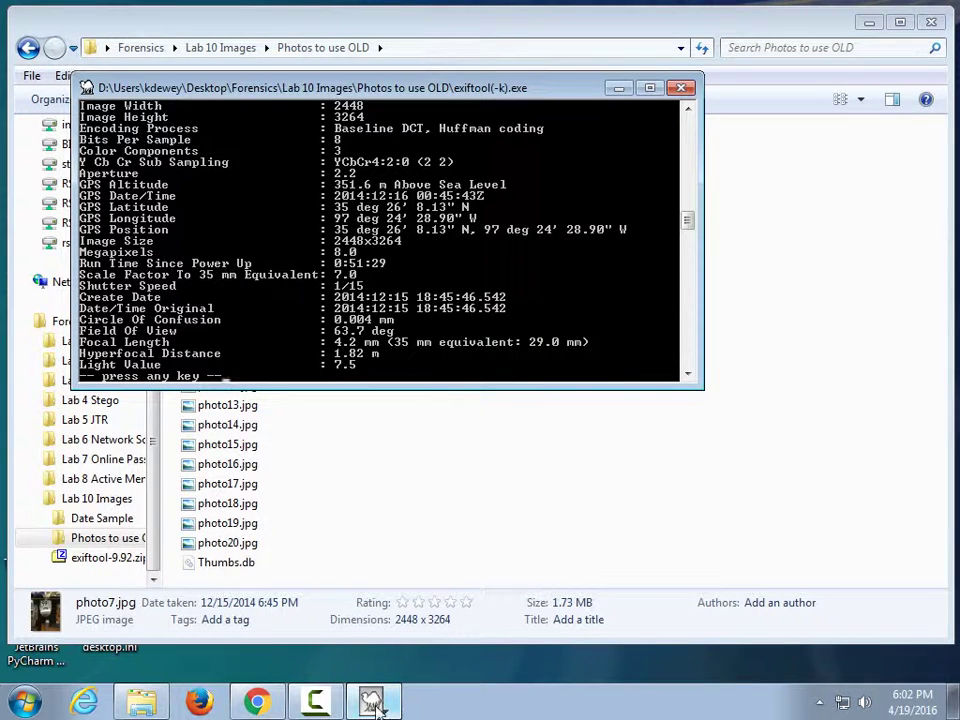
- Return to Google Maps, replace the search text with the copied GPS lines, and remove the GPS Latitude label before the coordinates
left_click(257, 702)
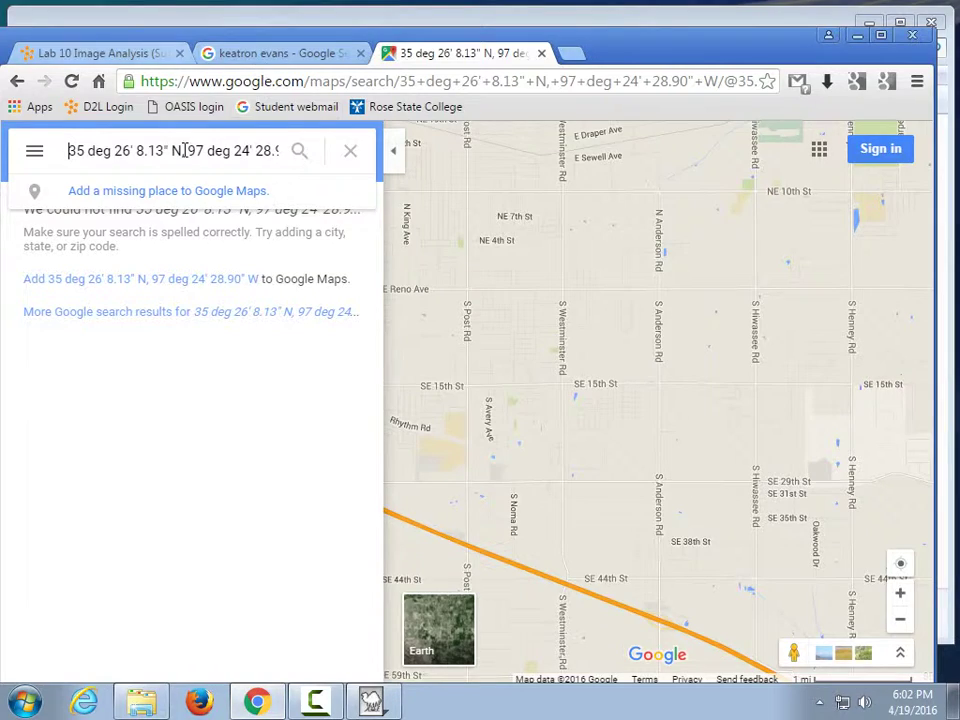
key("ctrl+a")
key("ctrl+v")
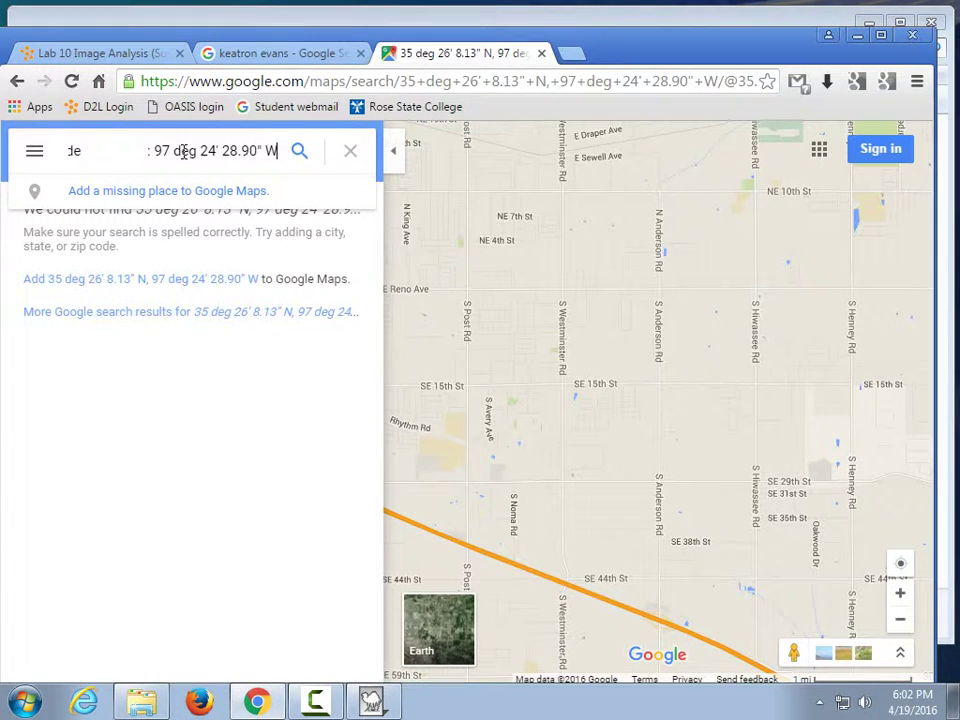
key("Home")
key("Delete")
key("Delete")
key("Delete")
key("Delete")
key("Delete")
key("Delete")
key("Delete")
key("Delete")
key("Delete")
key("Delete")
key("Delete")
key("Delete")
key("Delete")
key("Delete")
key("Delete")
key("Delete")
key("Delete")
key("Delete")
key("Delete")
key("Delete")
key("Delete")
key("Delete")
key("Delete")
key("Delete")
key("Delete")
key("Delete")
key("Delete")
key("Delete")
key("Delete")
key("Delete")
- Remove the GPS Longitude label and search the map for 35 deg 26' 8.13" N 97 deg 24' 28.90" W
key("Right")
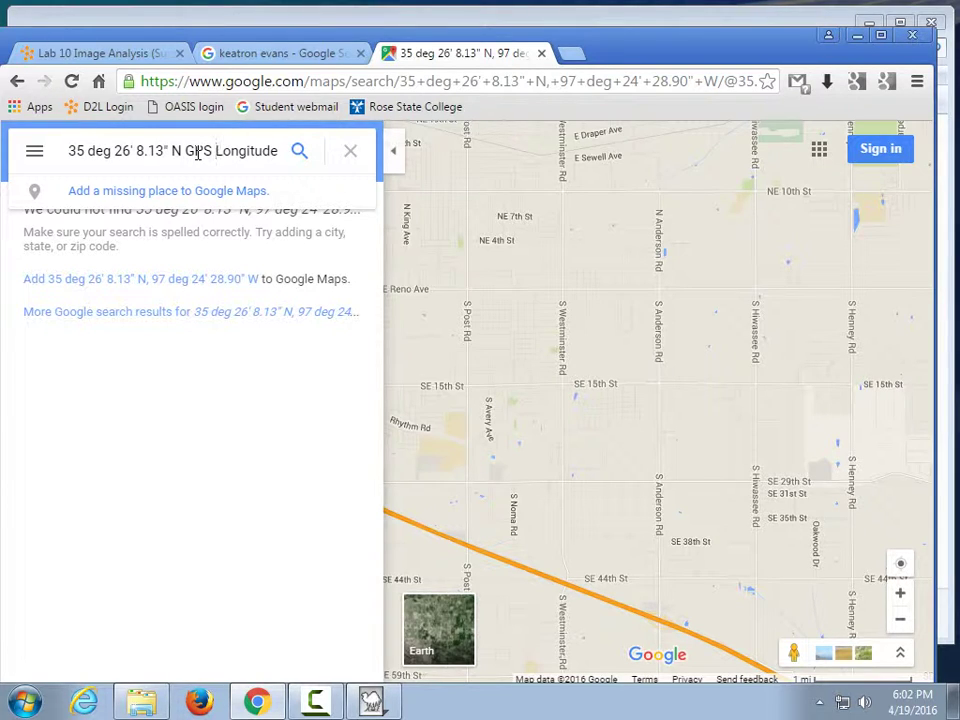
key("Delete")
key("Delete")
key("Delete")
key("Delete")
key("Delete")
key("Delete")
key("BackSpace")
key("BackSpace")
key("BackSpace")
key("BackSpace")
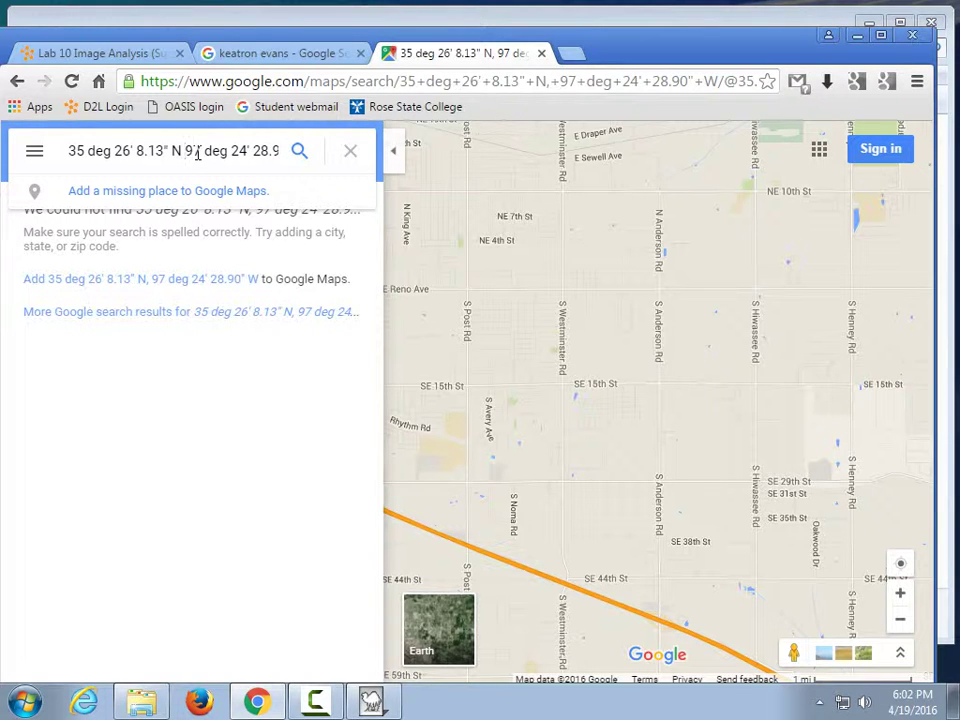
key("End")
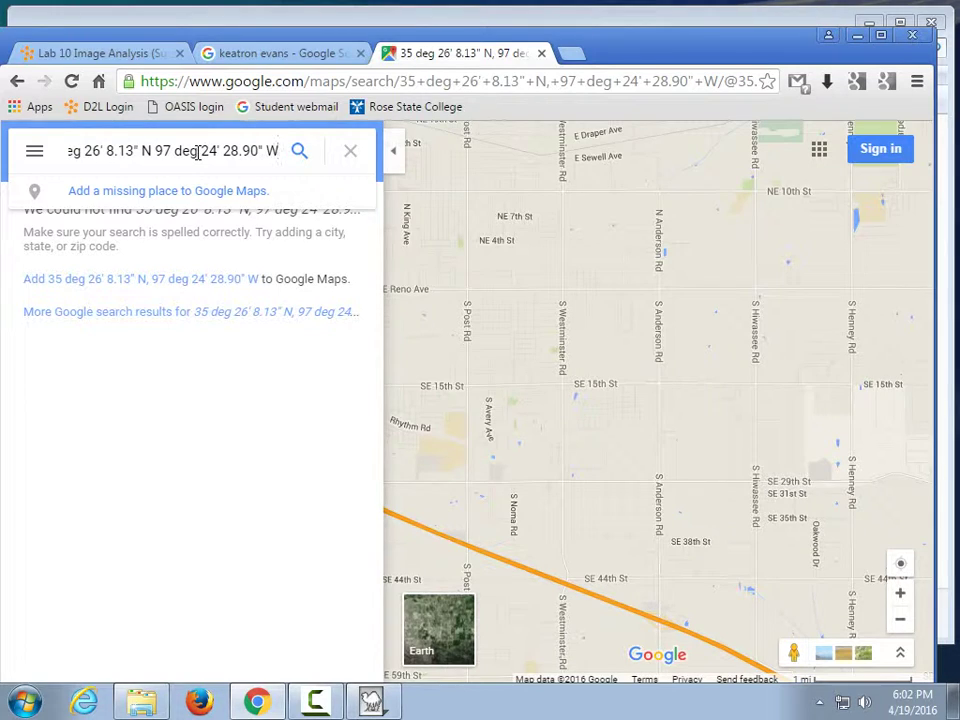
key("Return")
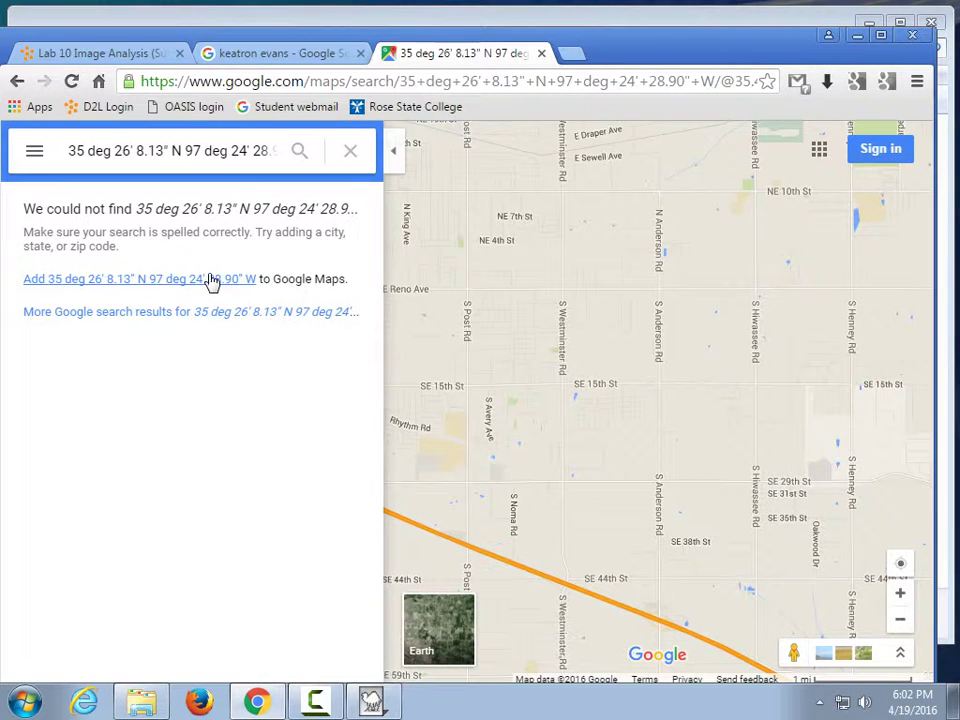
- Copy the coordinates from the map search and run them as a regular Google web search
left_click(227, 155)
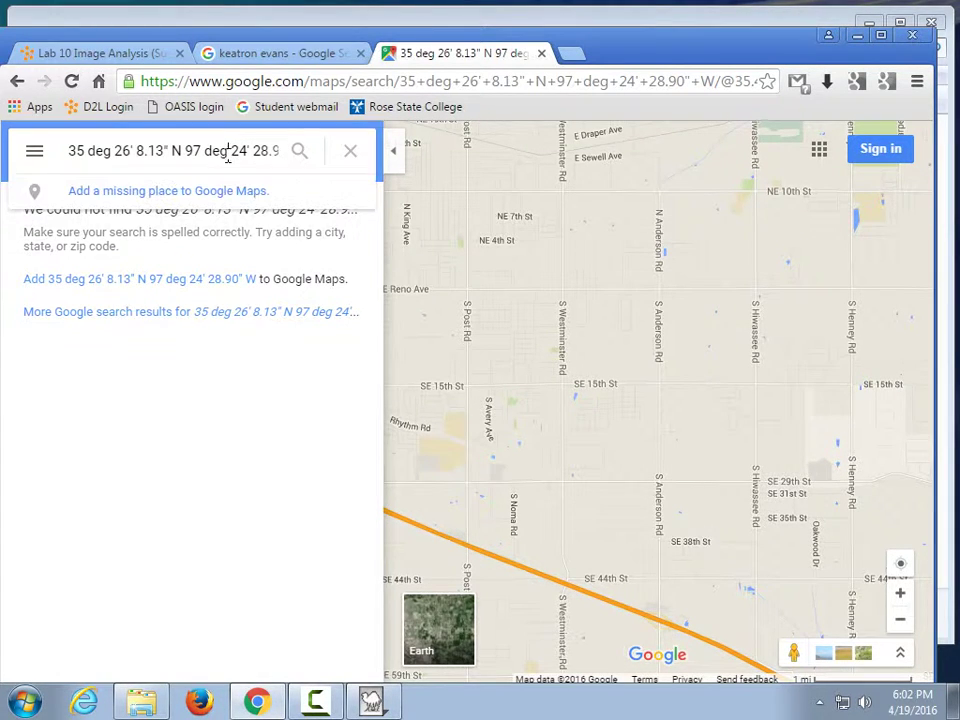
triple_click(224, 157)
key("ctrl+c")
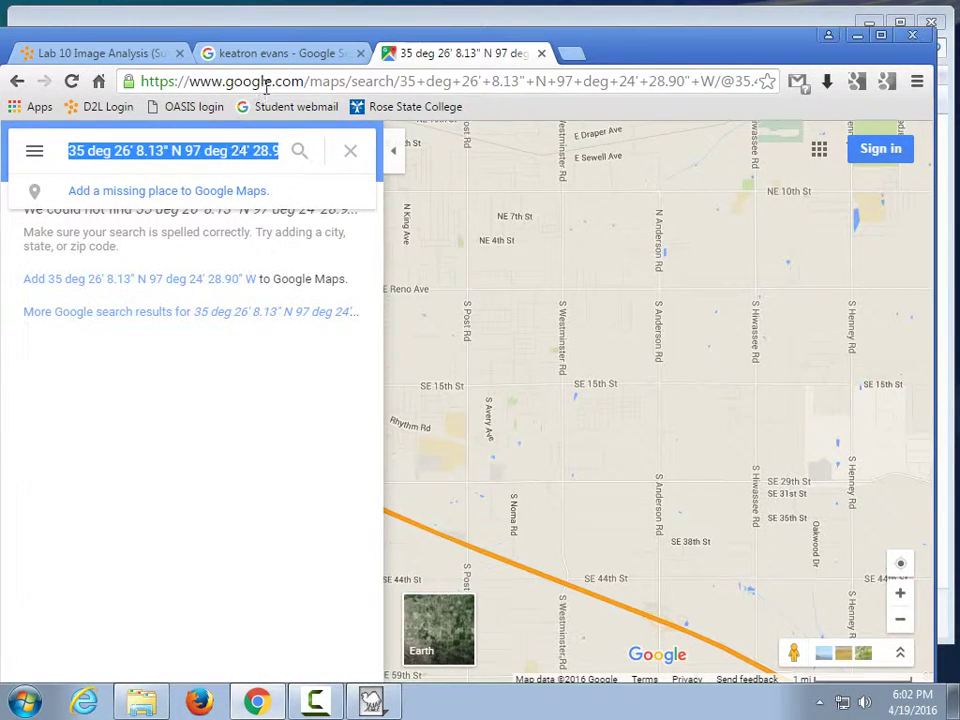
left_click(300, 84)
key("ctrl+v")
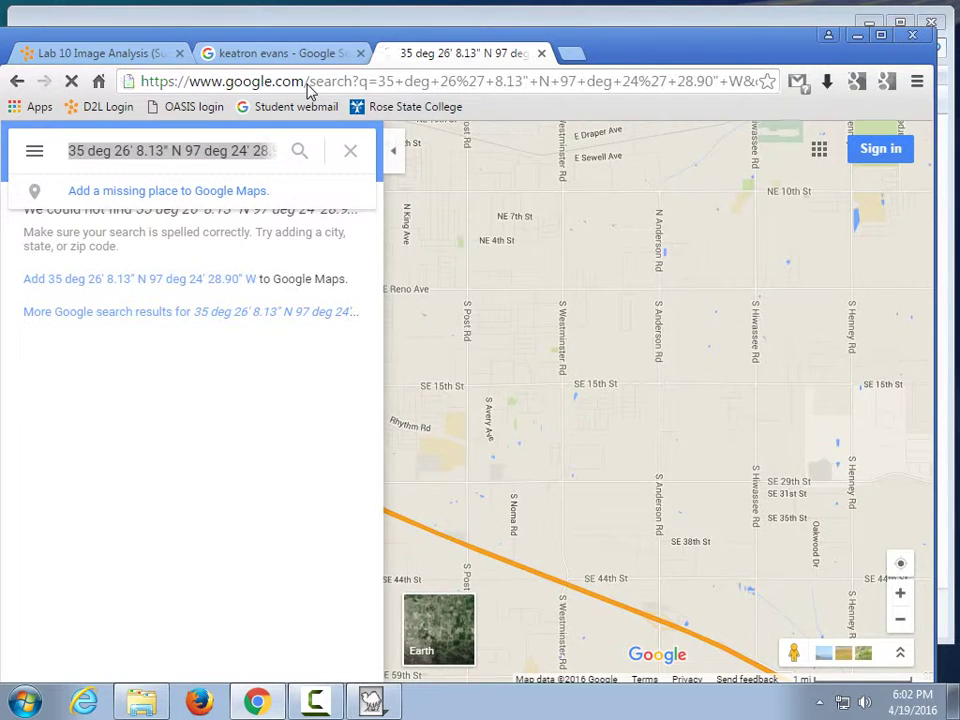
key("Return")
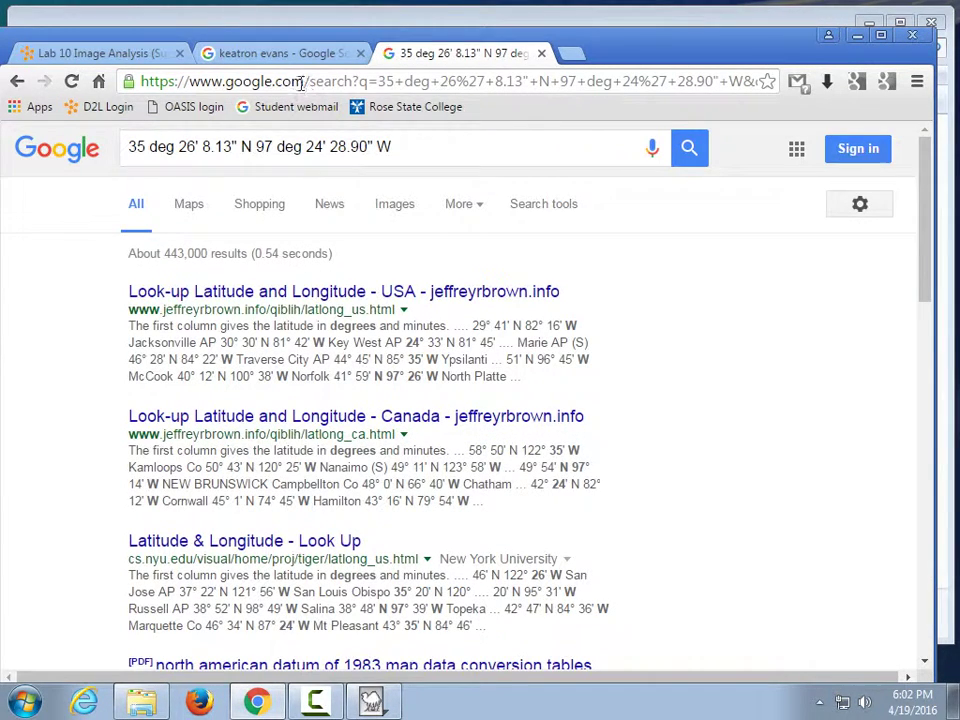
- Remove both "deg" words from the query and search Google for 35 26' 8.13" N 97 24' 28.90" W
left_click(401, 146)
left_click(278, 147)
key("Delete")
key("Delete")
key("Delete")
key("Delete")
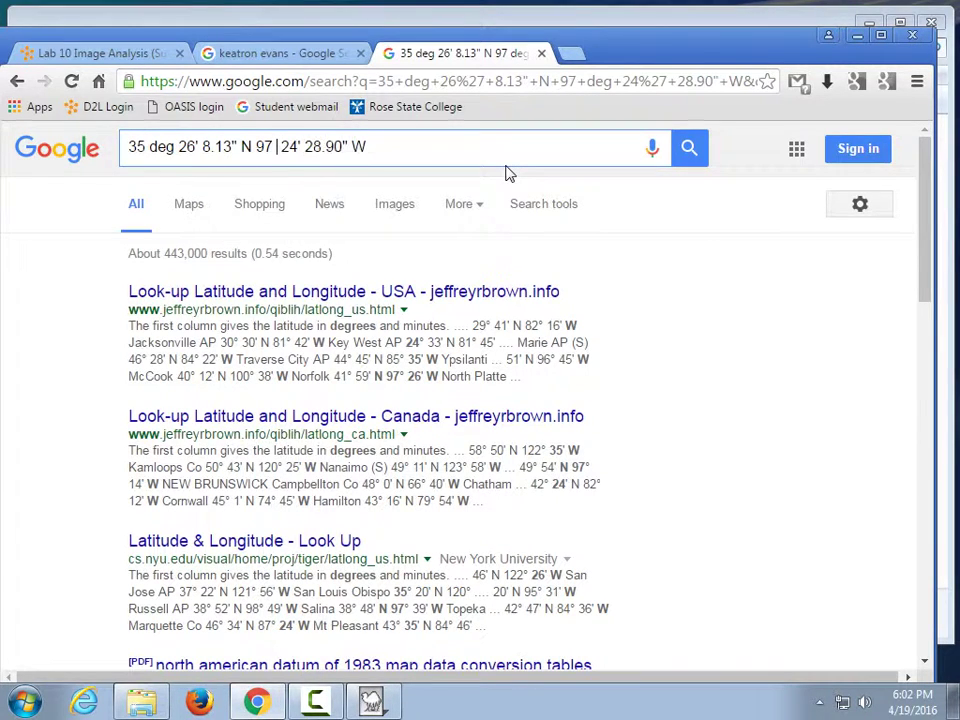
key("Left")
key("Left")
key("Left")
key("Left")
key("Left")
key("Left")
key("Left")
key("Left")
key("Left")
key("Left")
key("Left")
key("Left")
key("Left")
key("Left")
key("Left")
key("Left")
key("Left")
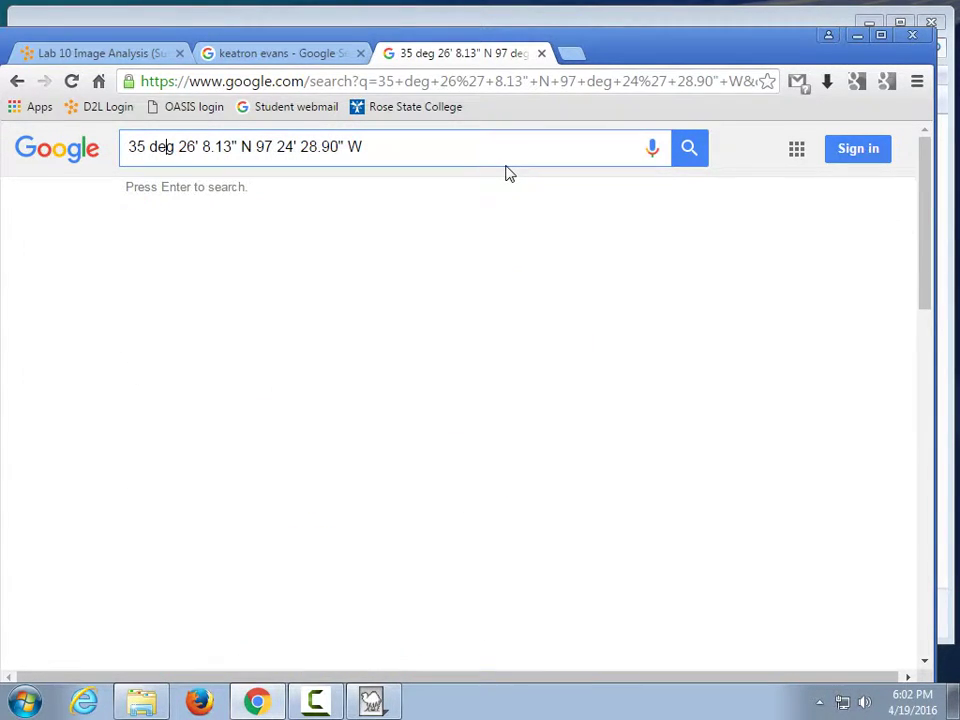
key("Delete")
key("Delete")
key("Delete")
key("Delete")
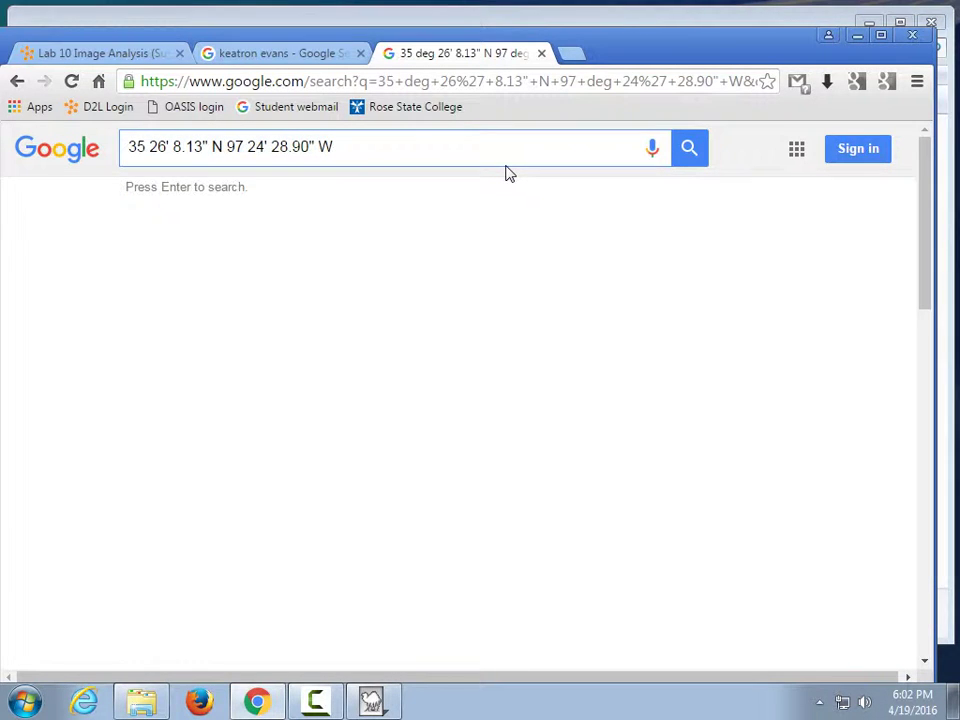
key("Return")
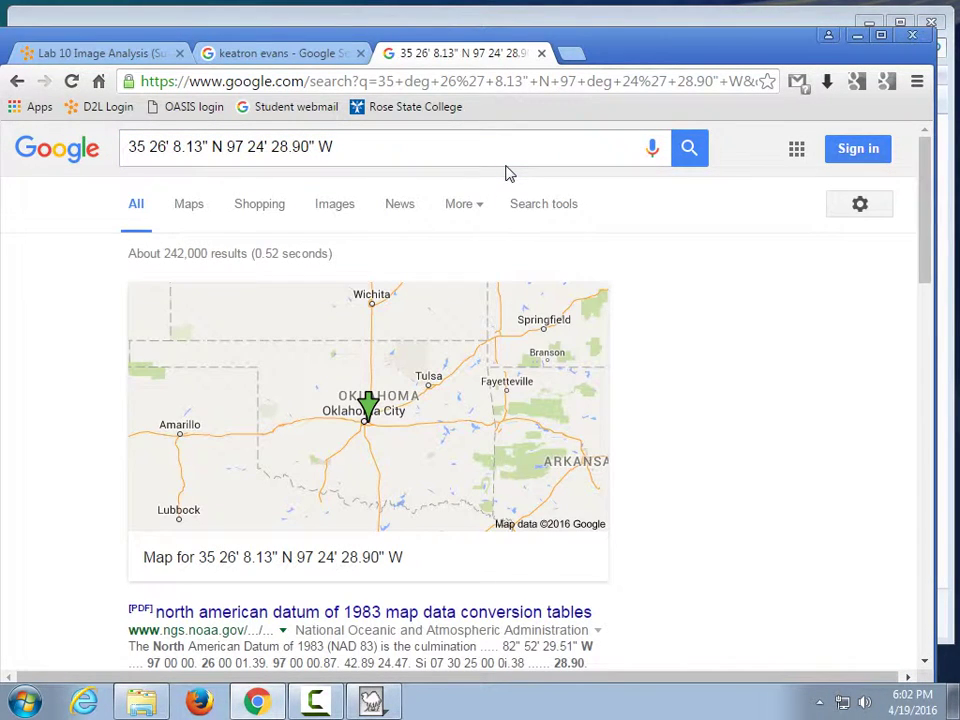
- Open the map result for the coordinates and examine the streets and businesses around the marker at close range
left_click(378, 432)
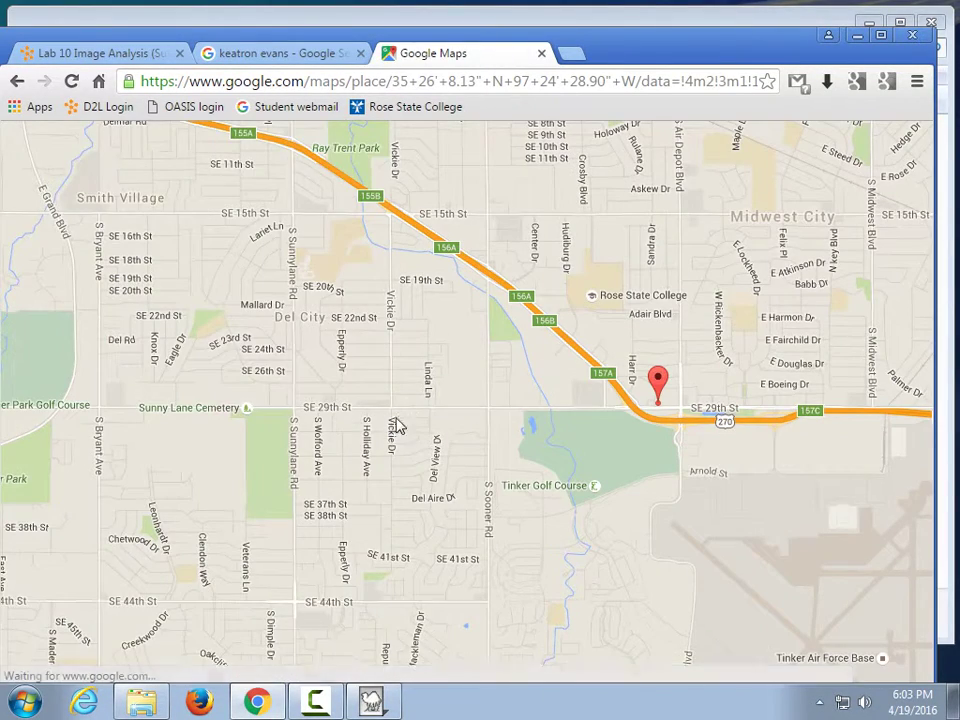
scroll(662, 414, "up", 1)
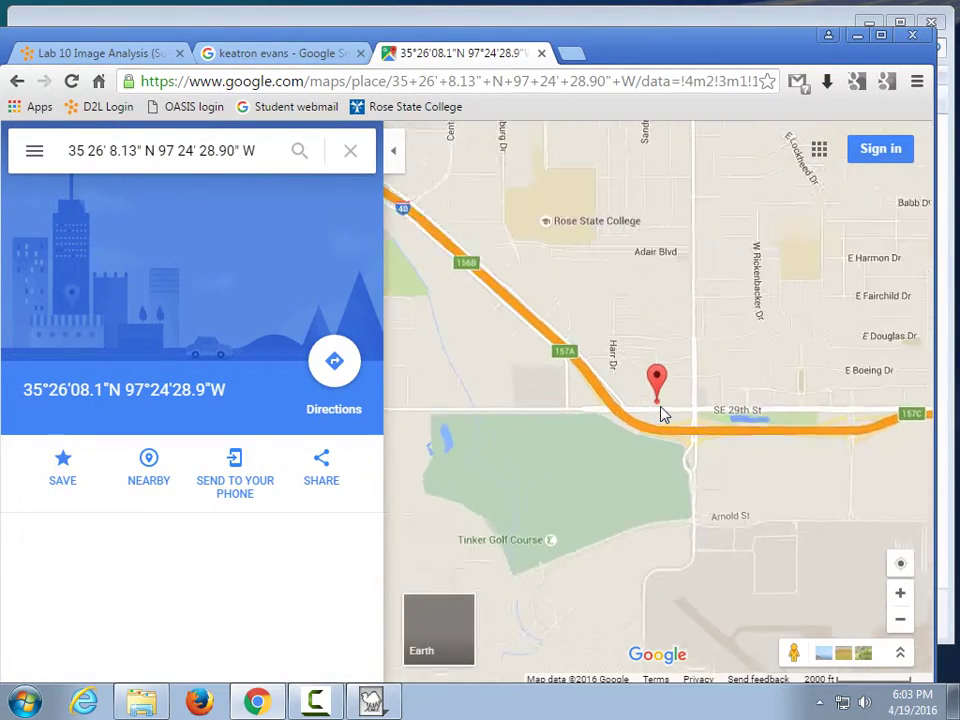
scroll(662, 414, "up", 3)
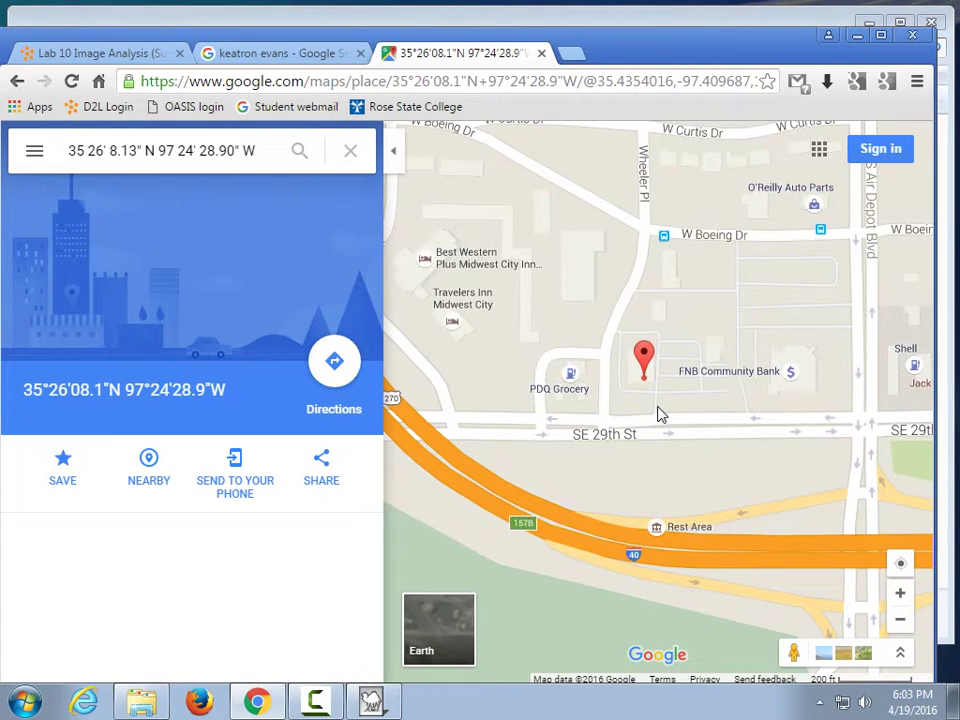
scroll(645, 381, "up", 1)
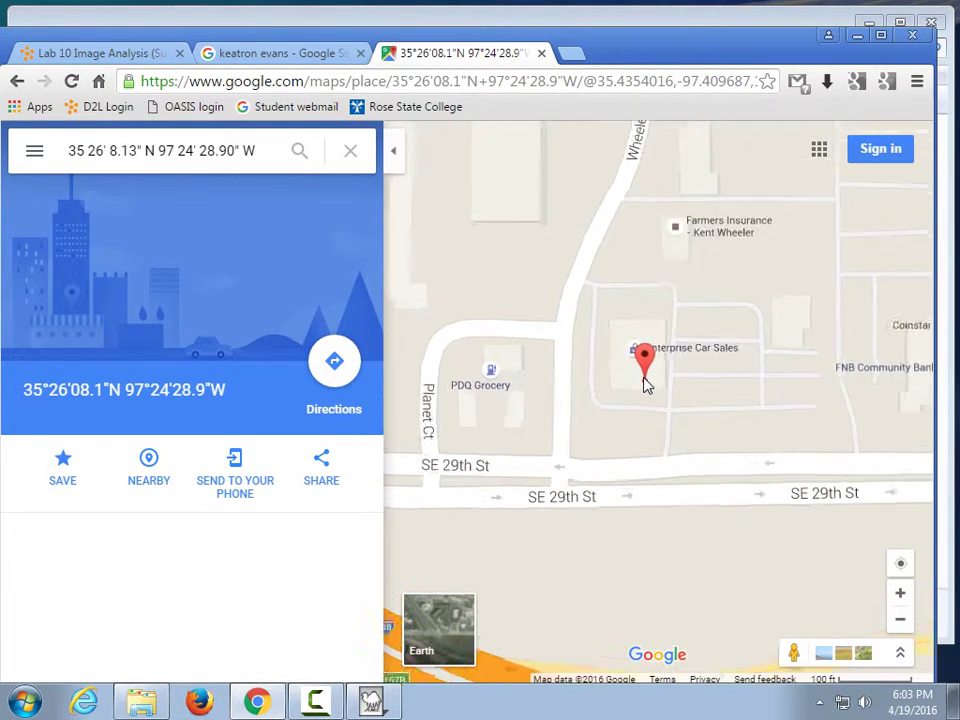
scroll(649, 392, "up", 3)
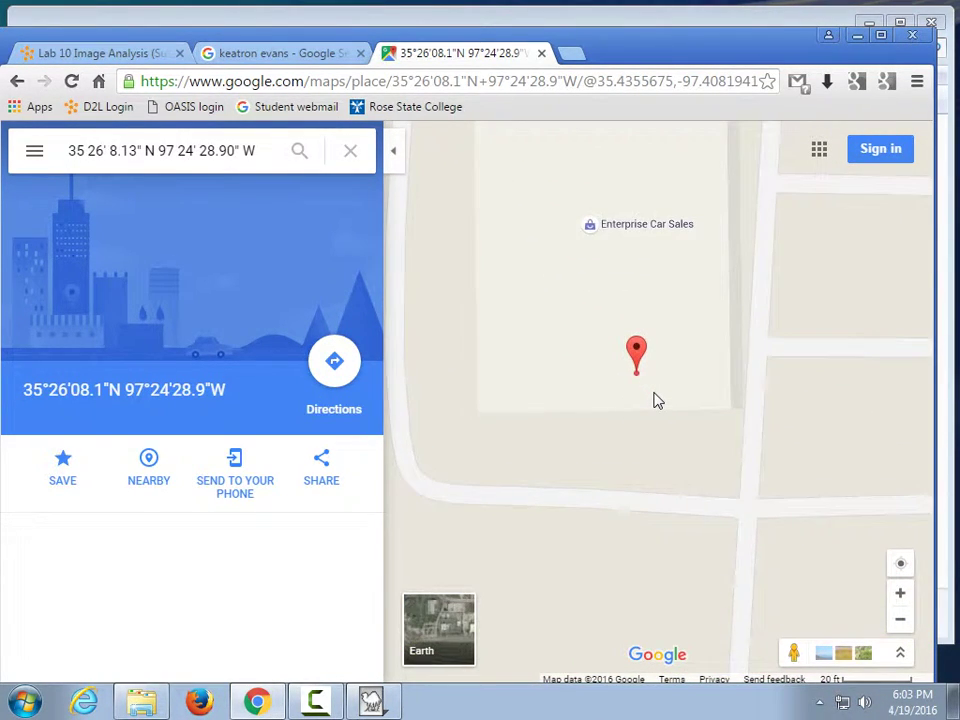
scroll(657, 400, "down", 3)
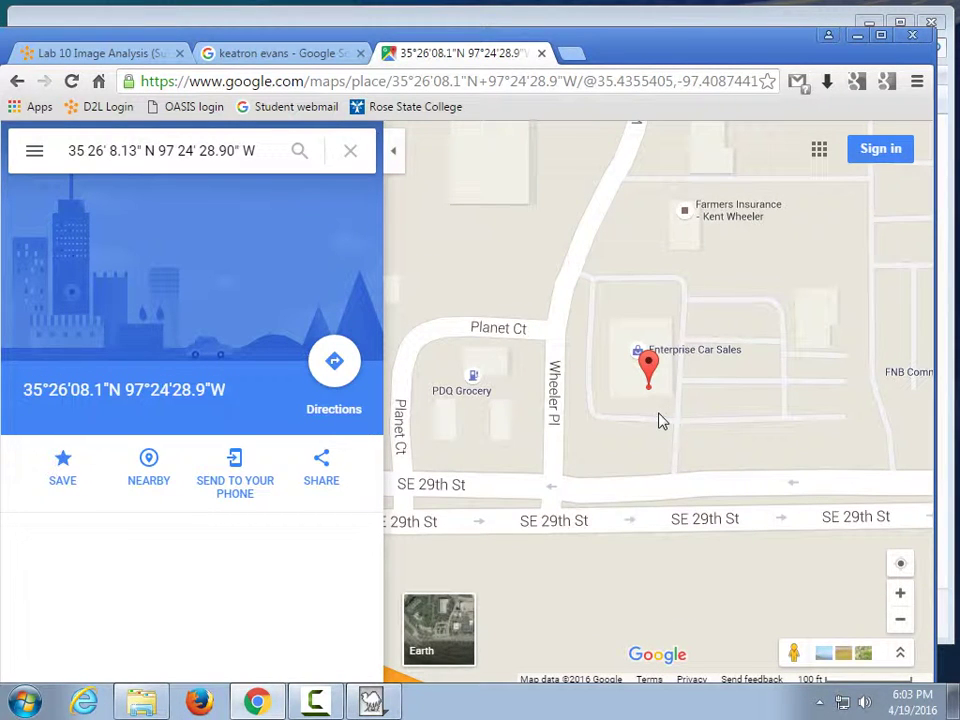
- Minimize Chrome, close the ExifTool output window, and go back to the Lab 10 Images folder
left_click(857, 35)
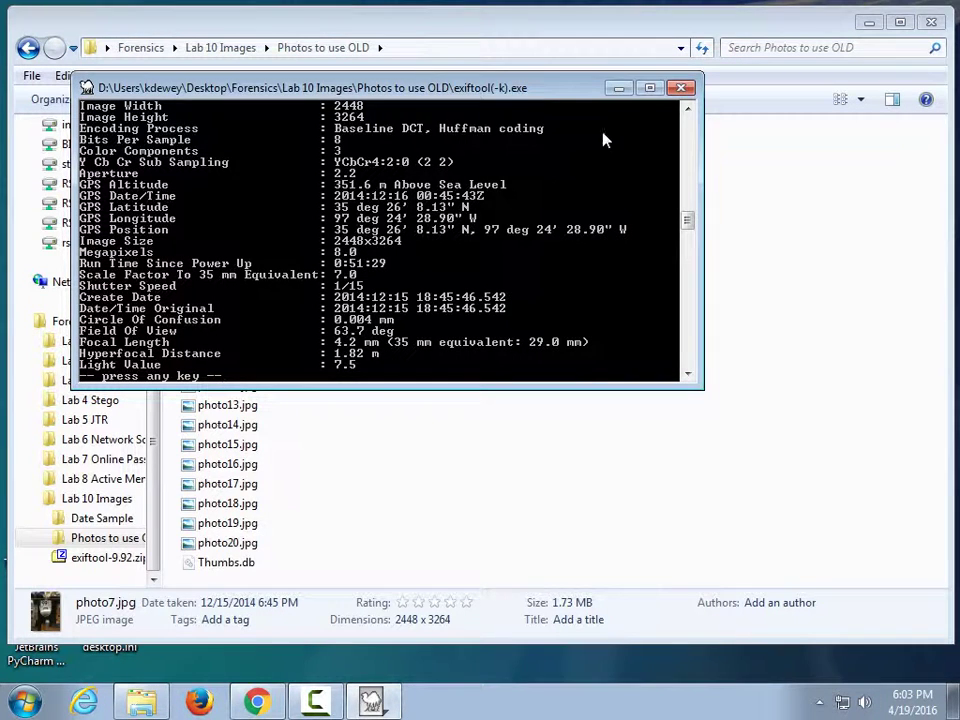
left_click(680, 88)
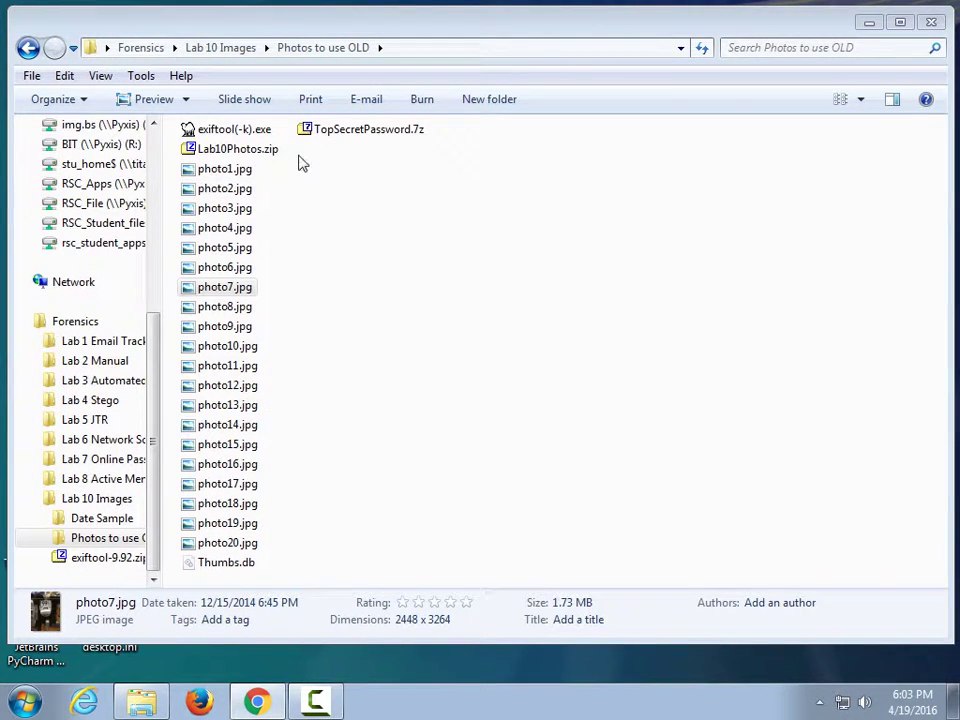
left_click(28, 47)
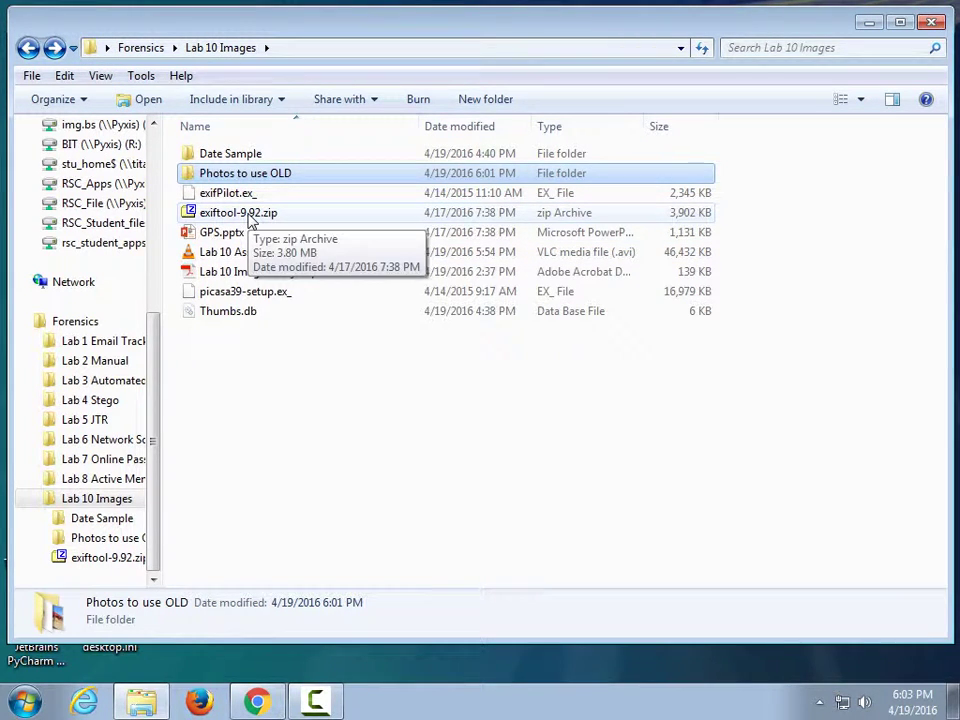
- Rename exifPilot.ex_ to exifPilot.exe and accept the file extension change
left_click(250, 196)
left_click(252, 196)
key("End")
type("e")
key("Return")
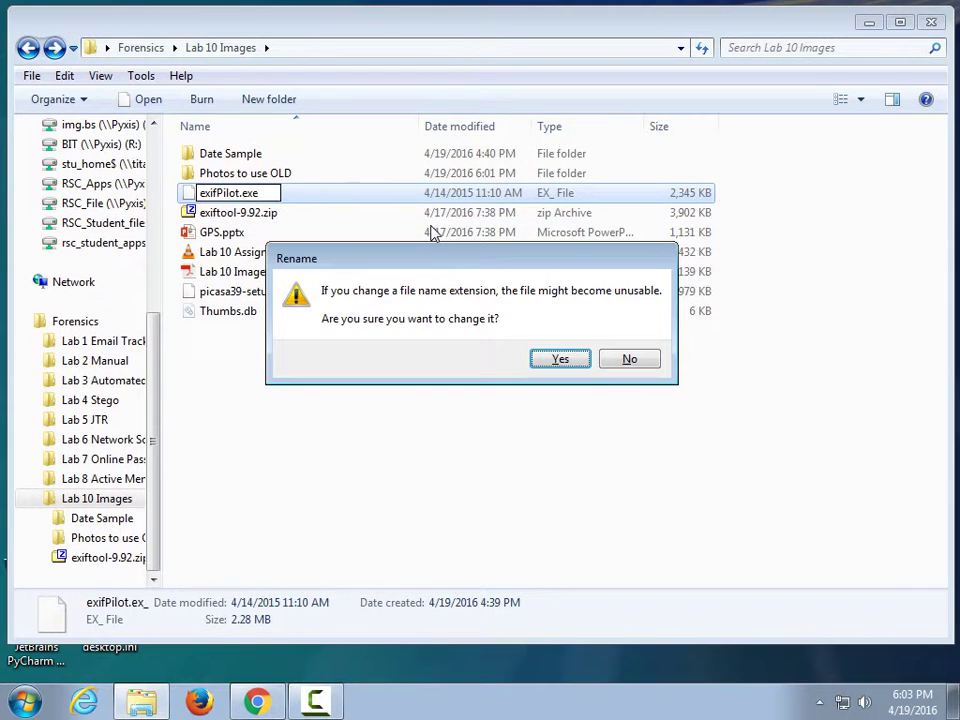
key("Return")
- Run exifPilot.exe, accept the license agreement, install Exif Pilot in C:\Program Files (x86)\Exif Pilot, and launch it
key("Return")
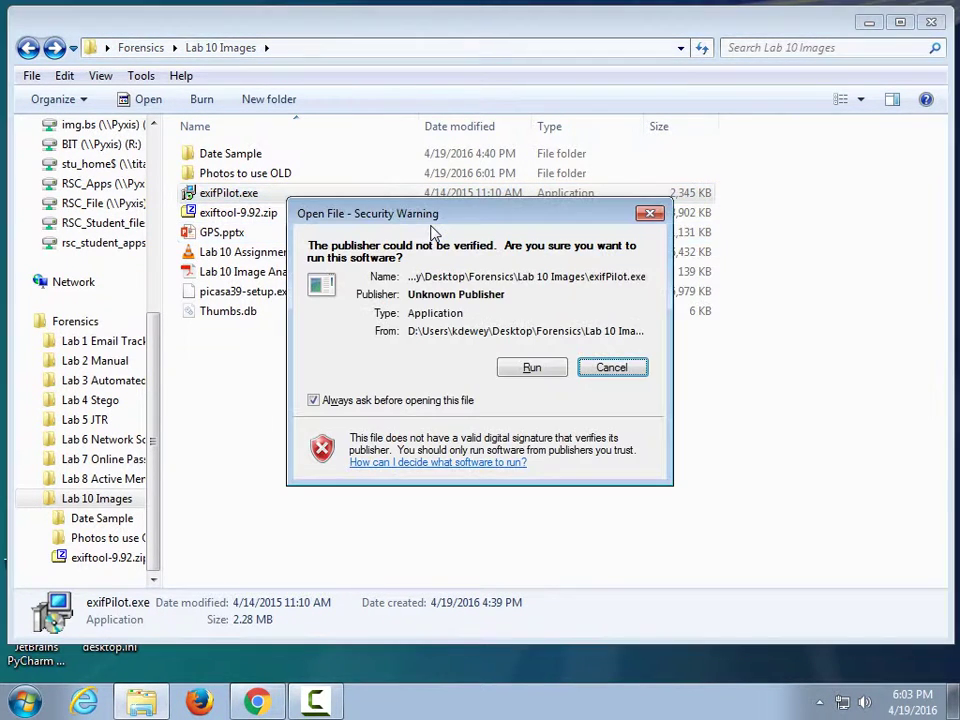
left_click(529, 367)
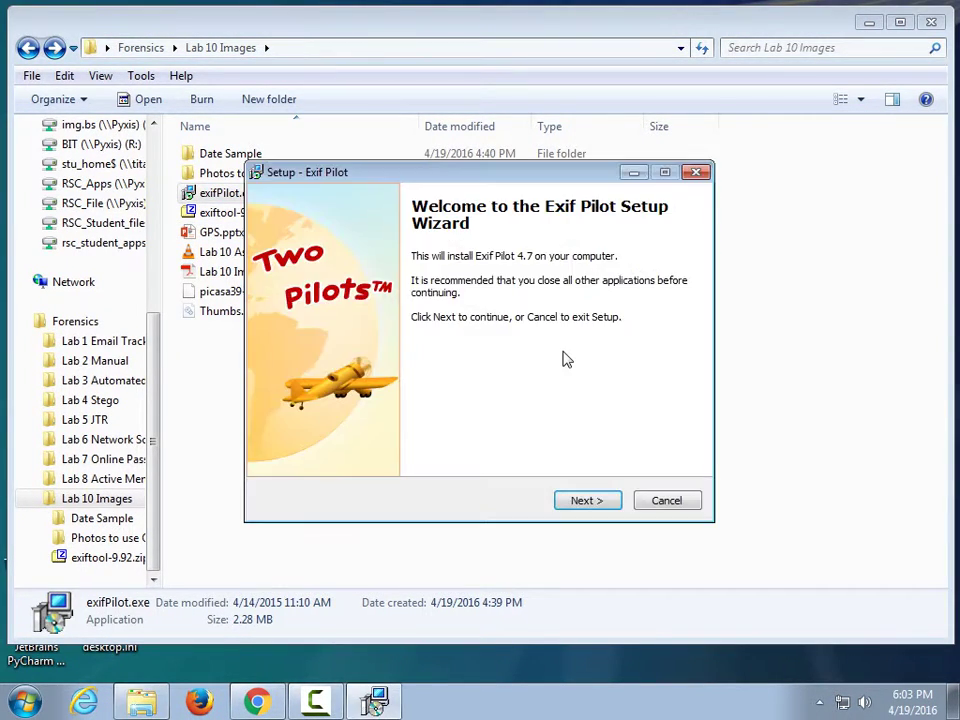
left_click(598, 503)
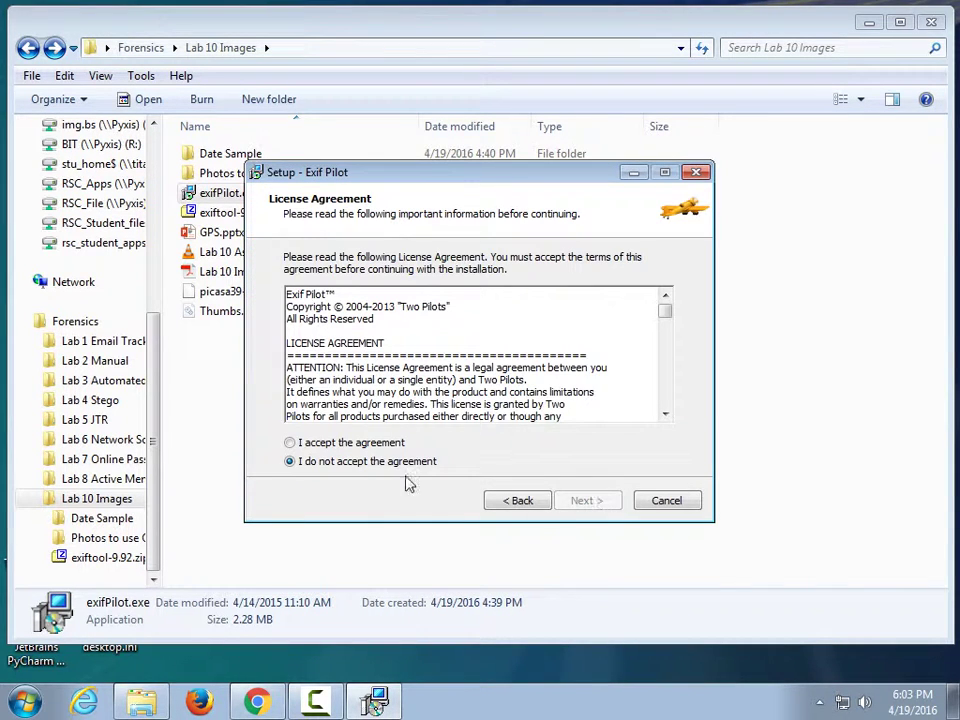
left_click(380, 443)
left_click(584, 500)
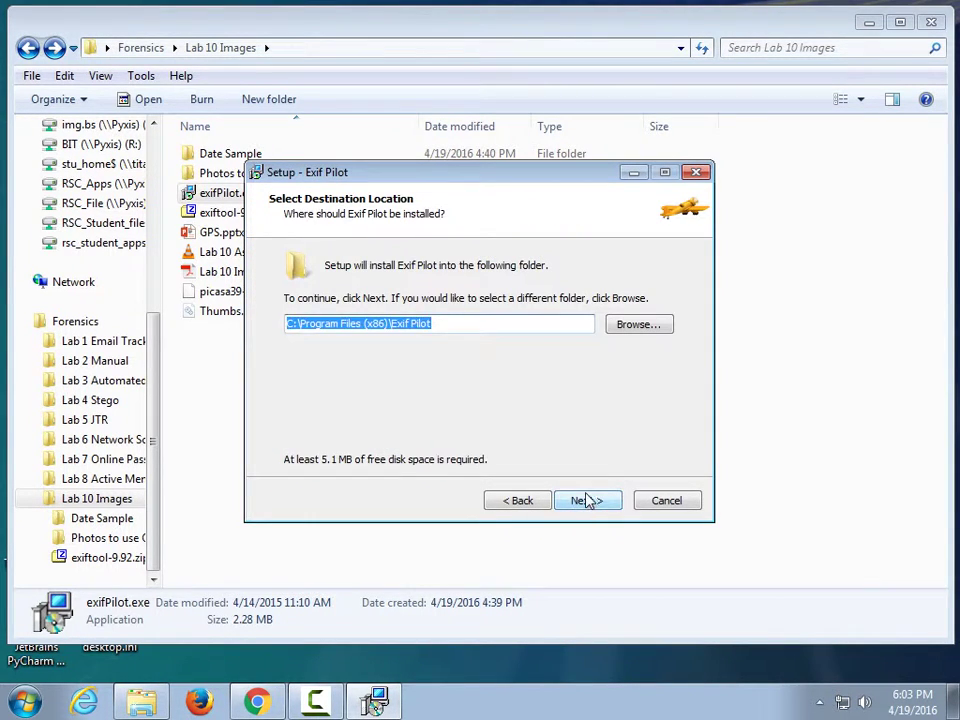
left_click(588, 500)
left_click(586, 502)
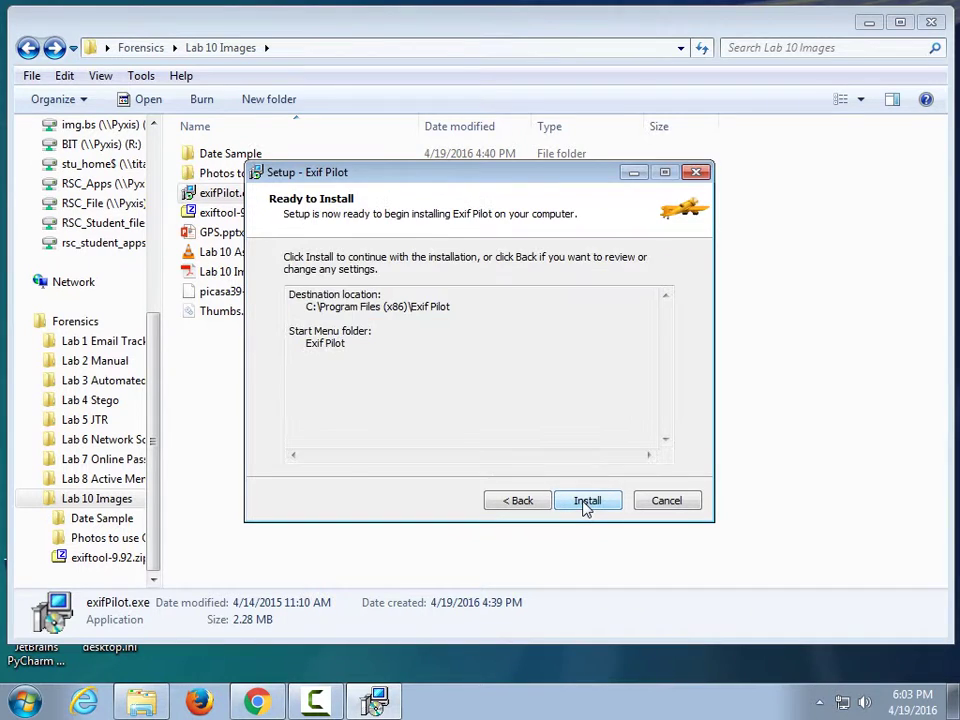
left_click(586, 503)
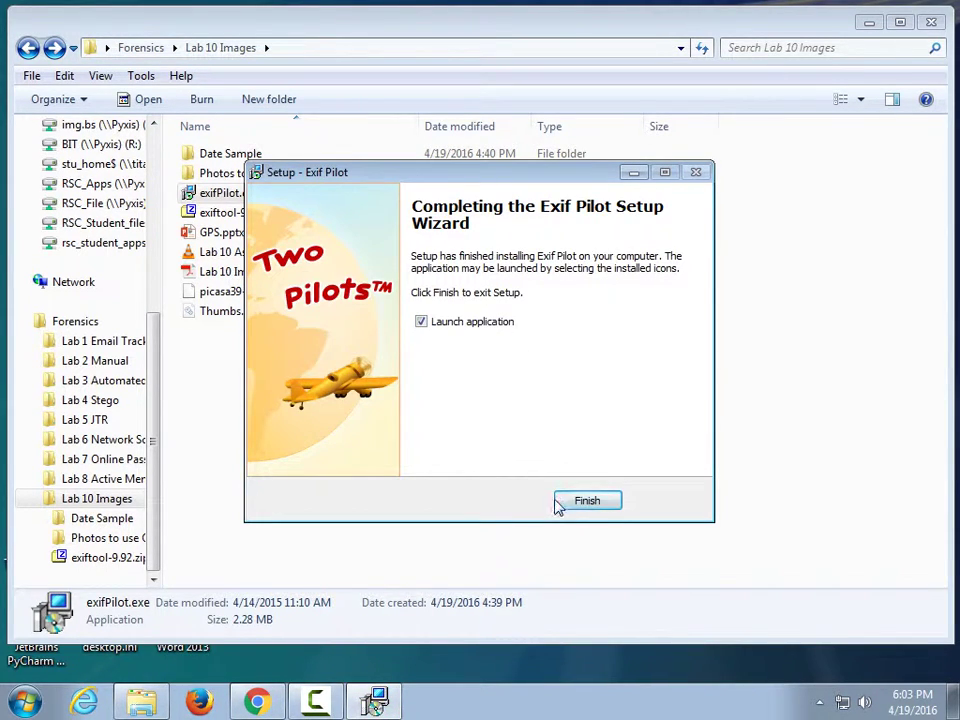
left_click(586, 501)
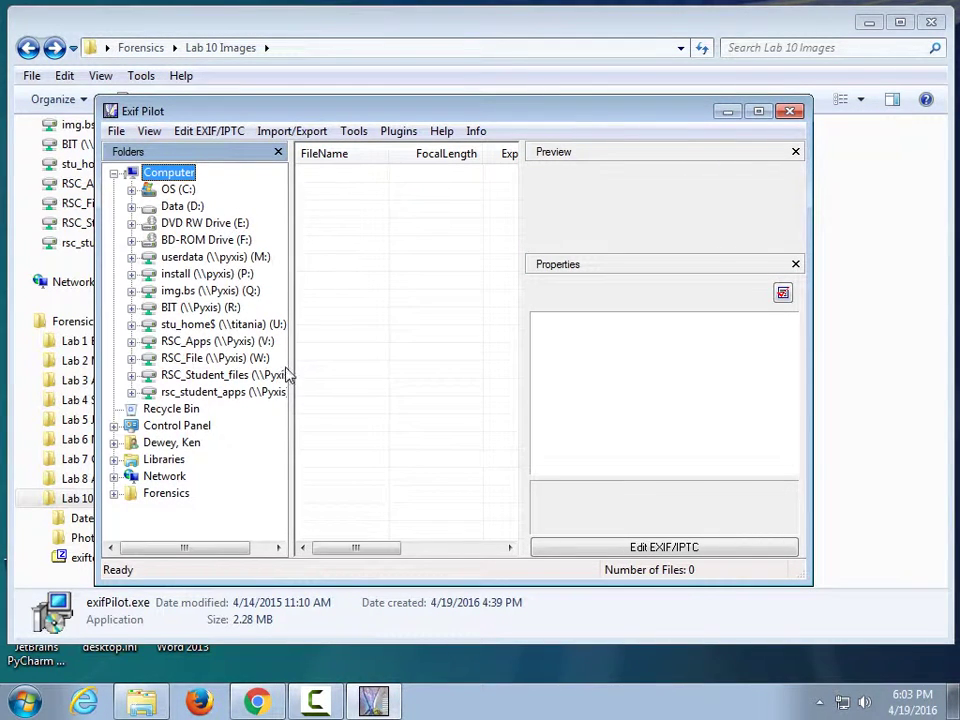
- Widen the folder tree, browse the user profile to Desktop > Forensics > Lab 10 Images > Photos to use OLD, and dismiss photo1.jpg's properties editor
left_click_drag(293, 361, 359, 366)
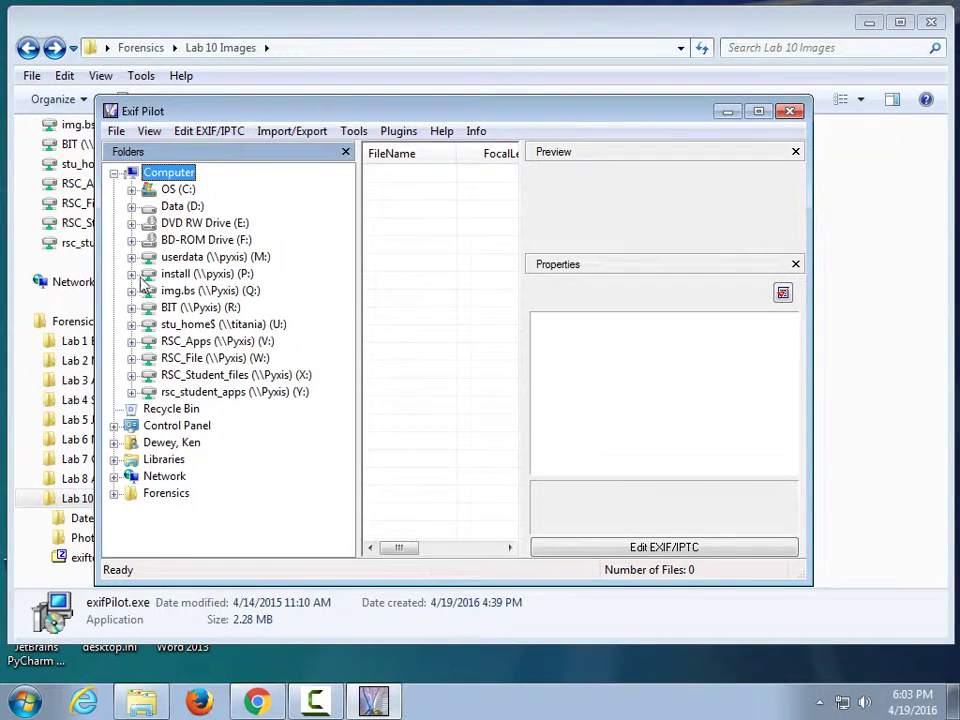
left_click(114, 459)
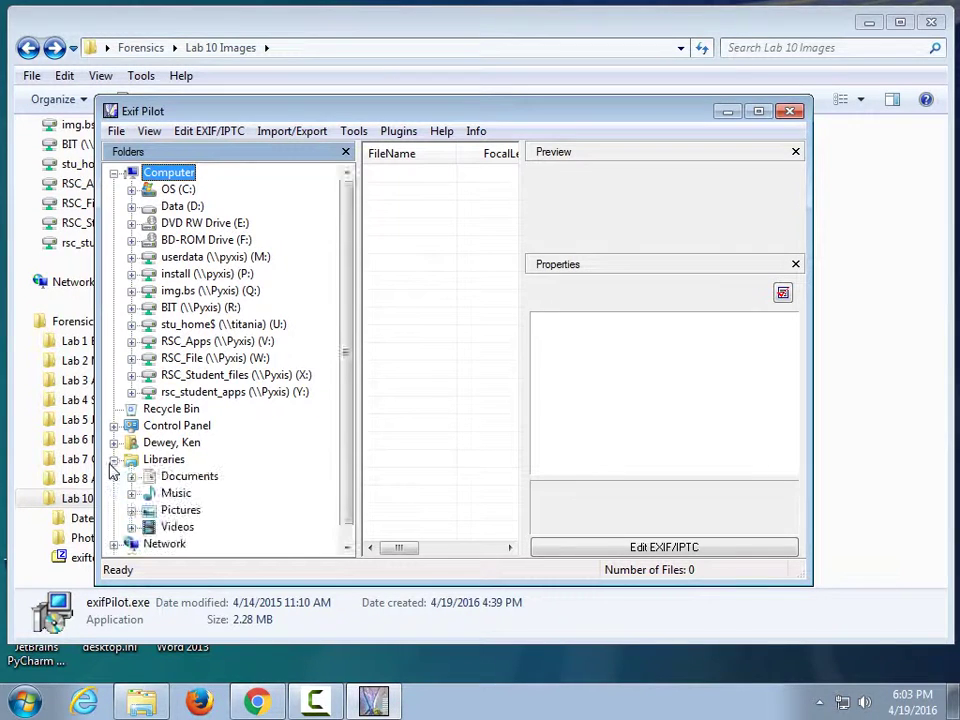
left_click(114, 459)
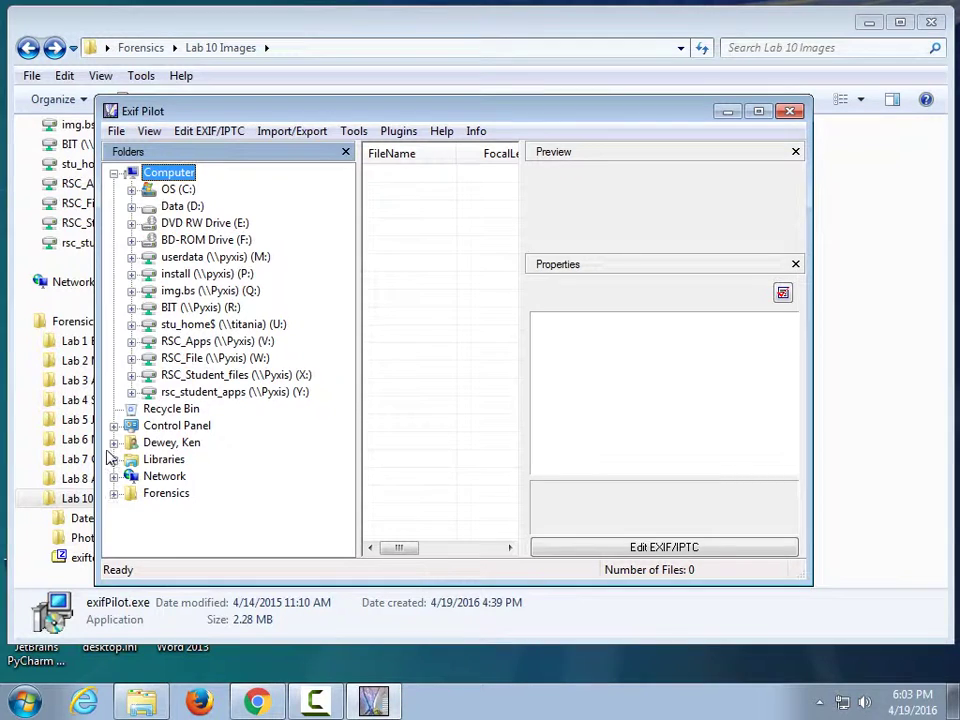
left_click(114, 443)
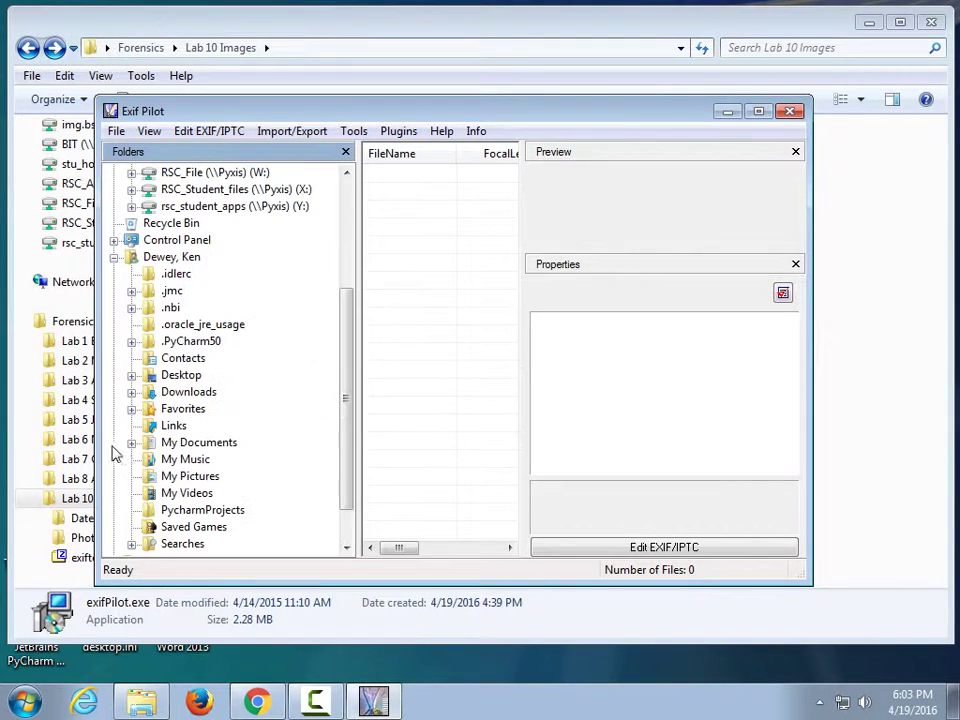
left_click(132, 376)
left_click(149, 393)
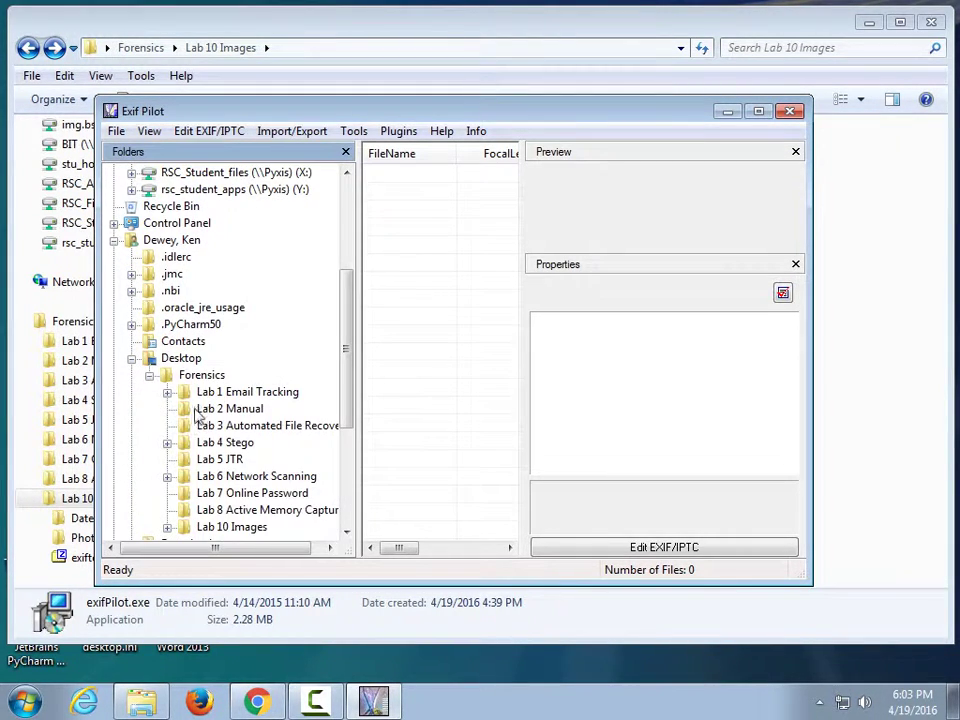
left_click(240, 526)
left_click(250, 511)
key("ctrl+e")
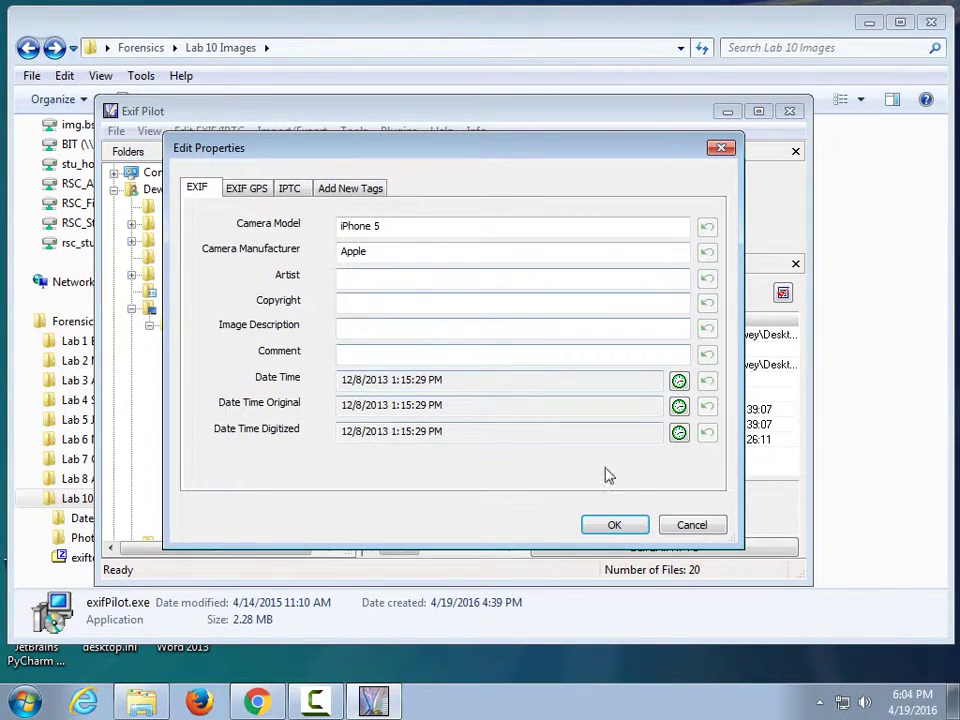
left_click(703, 524)
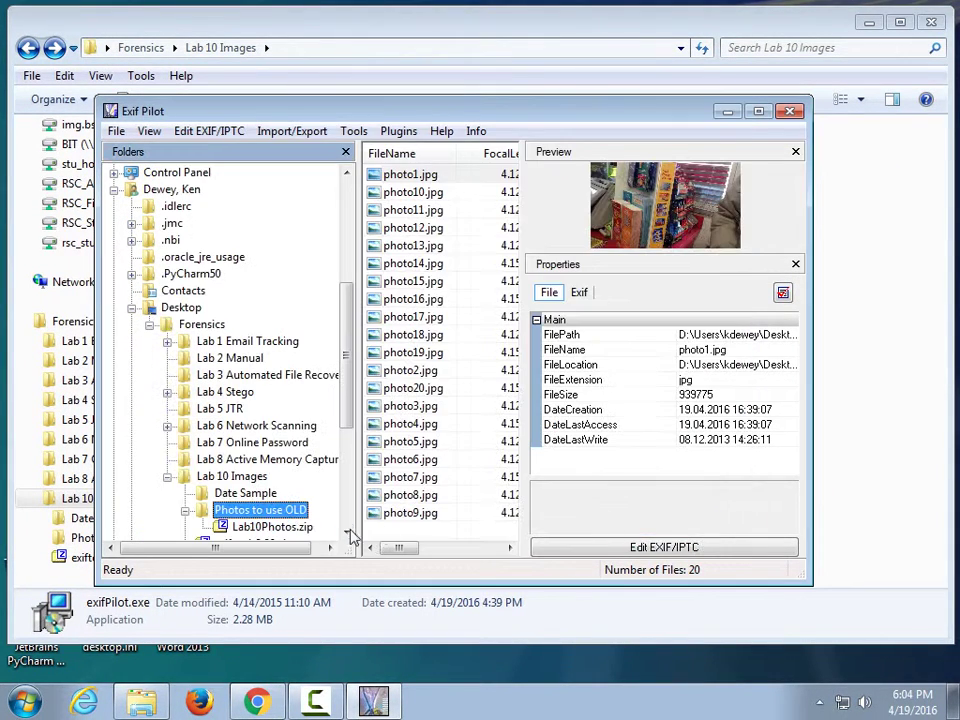
- Examine photo2.jpg's EXIF and EXIF GPS properties, including the longitude's coordinate formats, and close the editor without changes
left_click(410, 353)
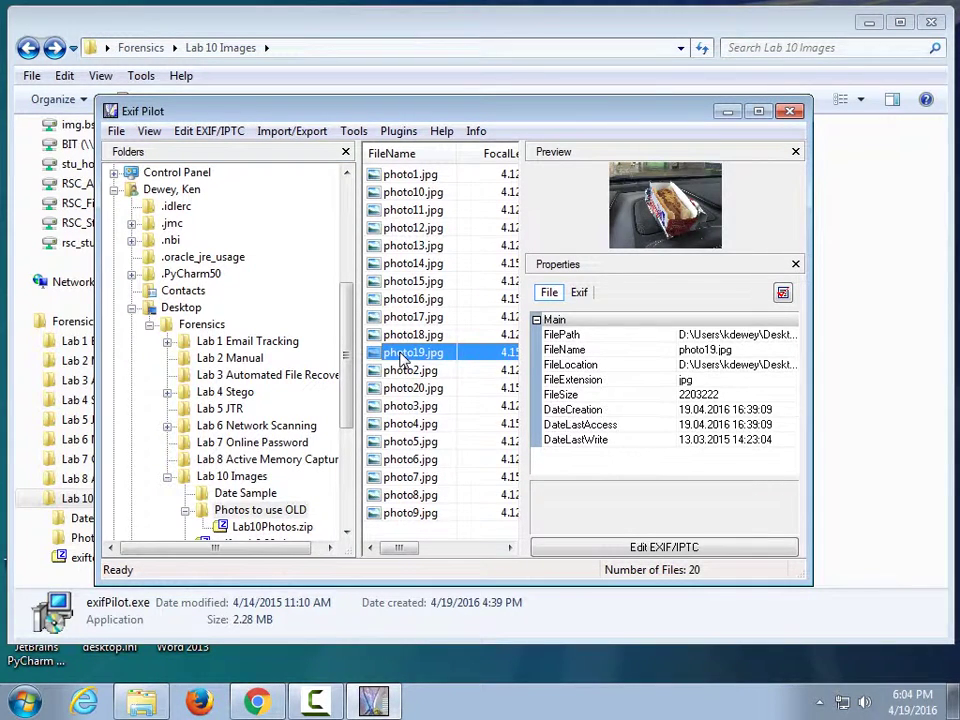
left_click(404, 371)
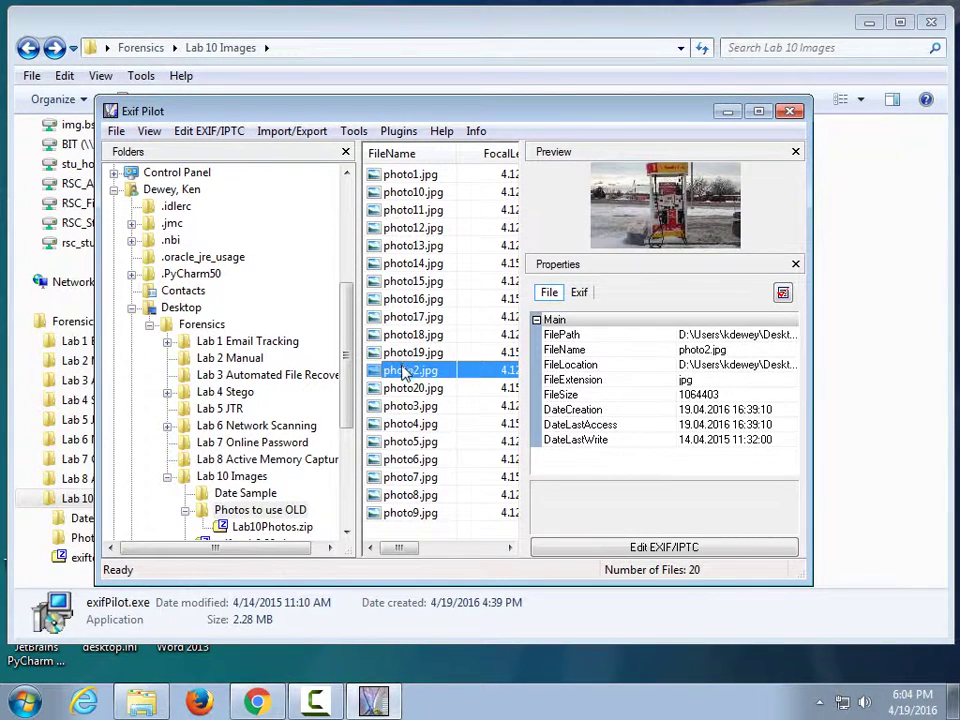
right_click(401, 374)
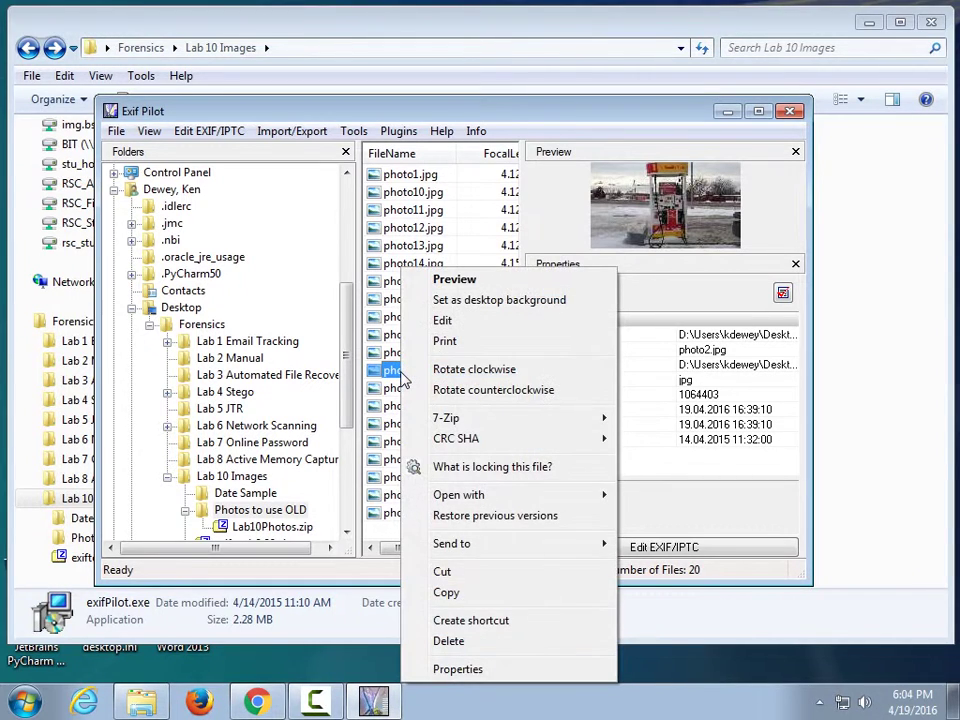
left_click(390, 372)
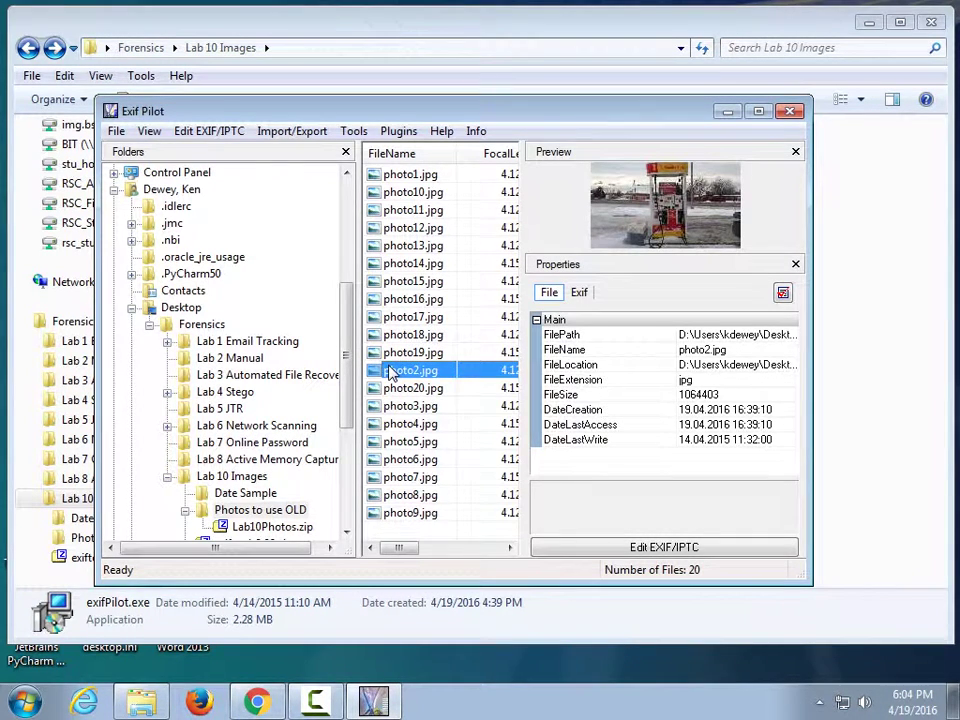
double_click(381, 378)
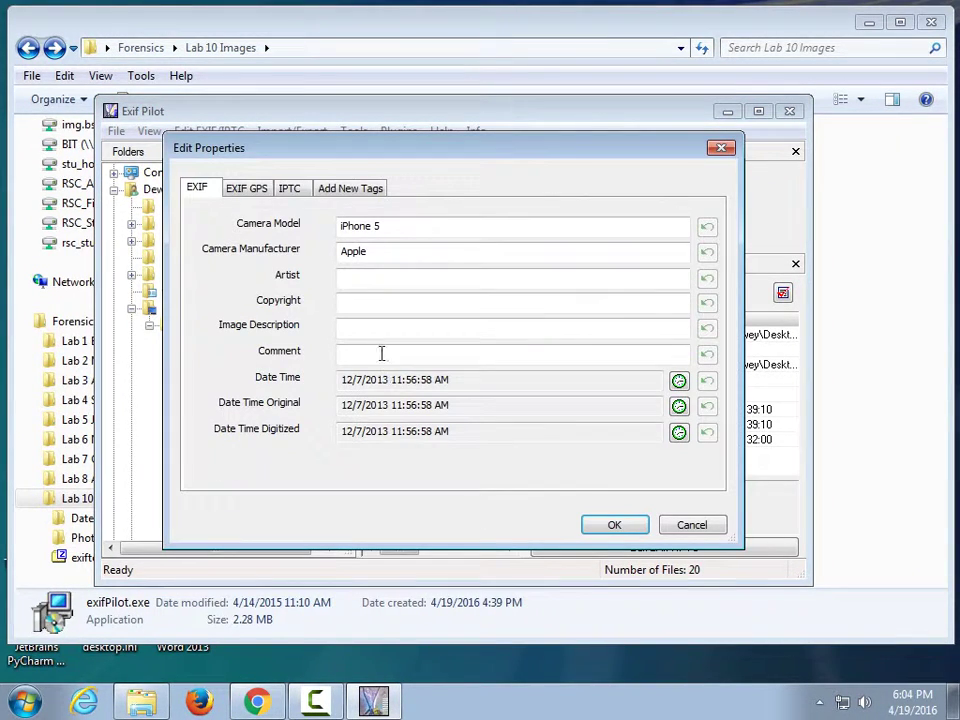
left_click(262, 189)
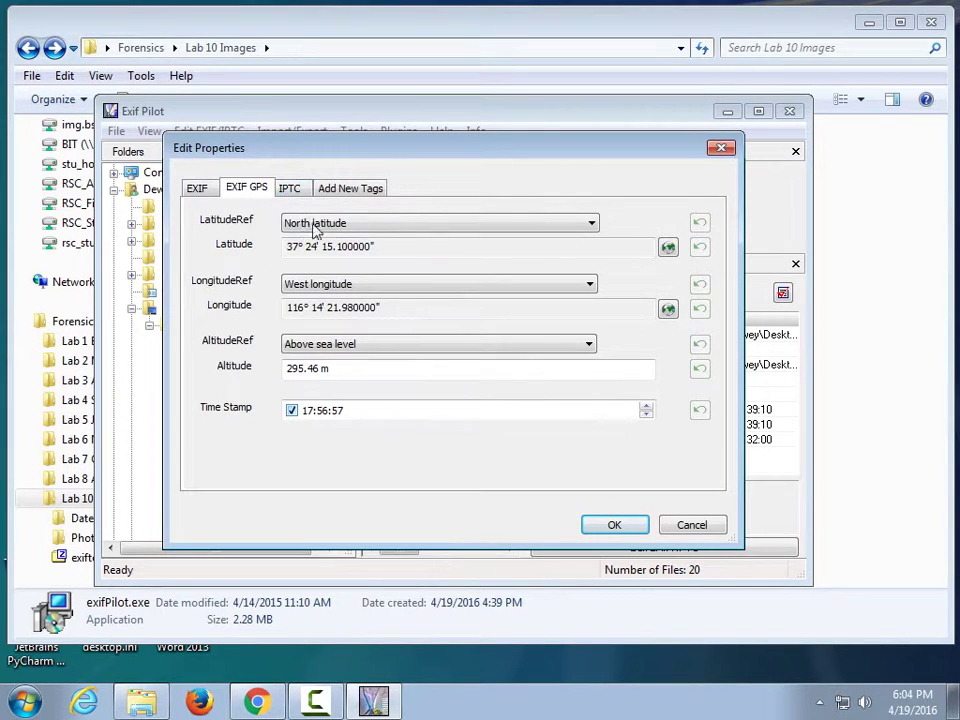
left_click(668, 311)
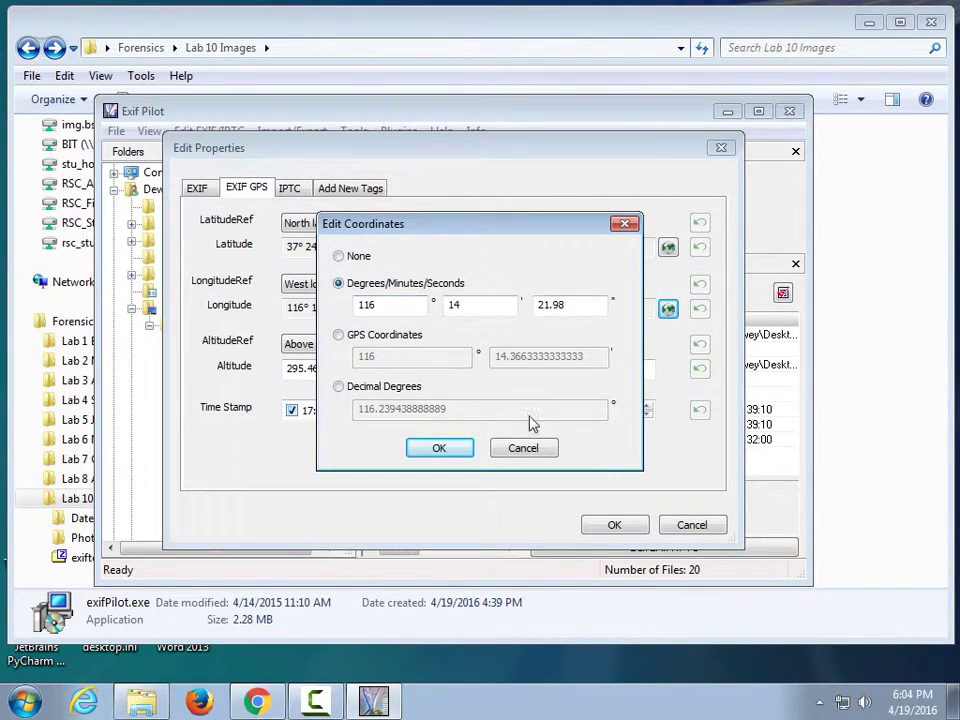
left_click(525, 448)
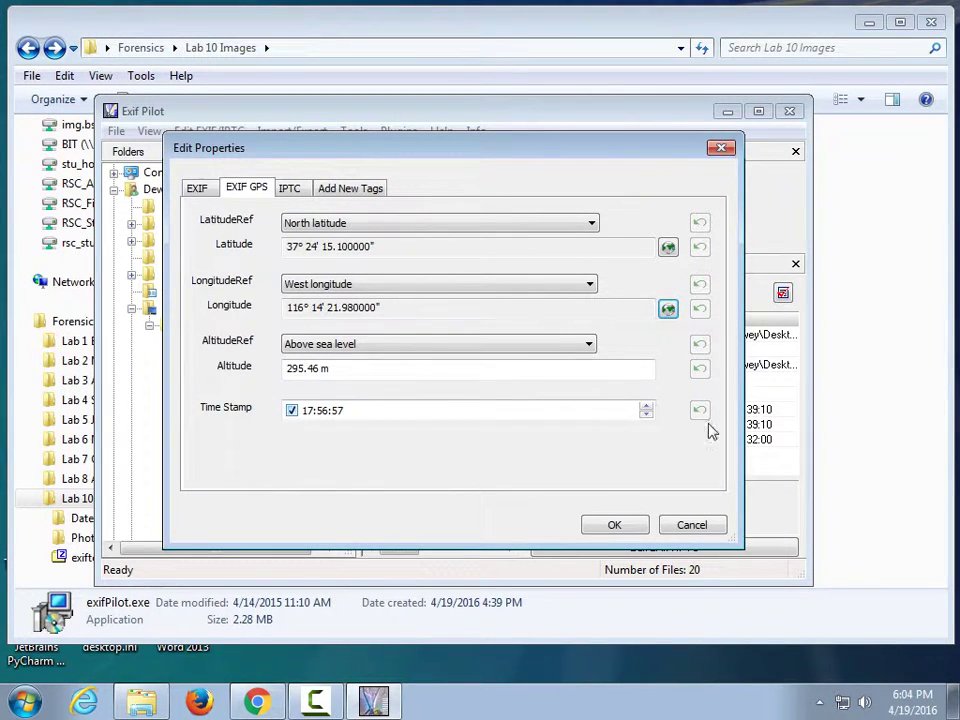
left_click(690, 524)
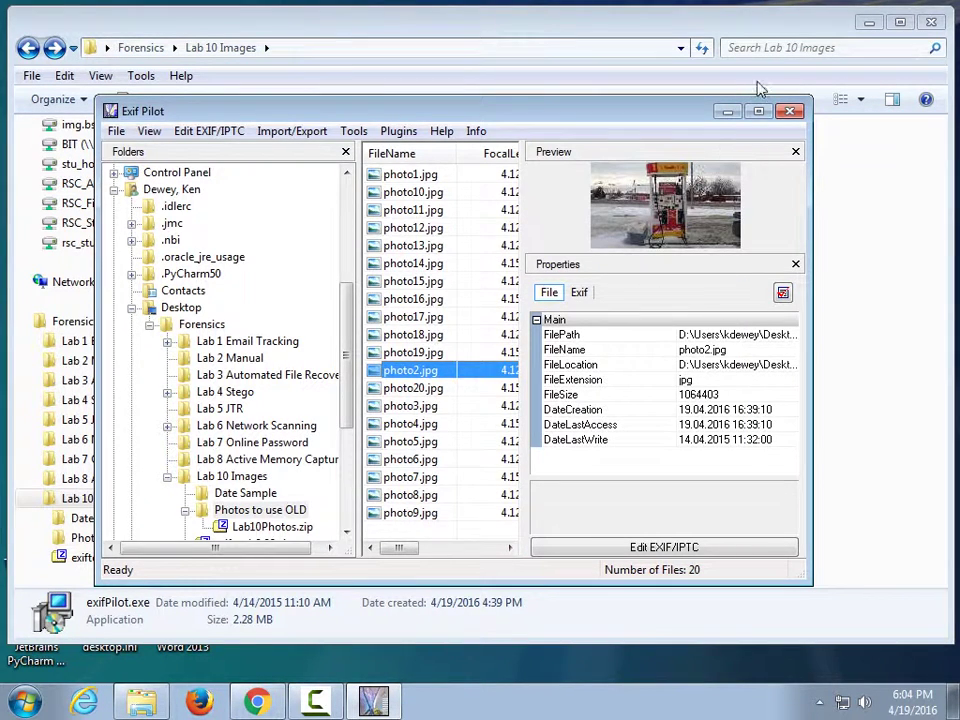
- Close Exif Pilot, switch to Chrome, and open the Forensically site from the Lab 10 Image Analysis course page
left_click(791, 112)
left_click(255, 698)
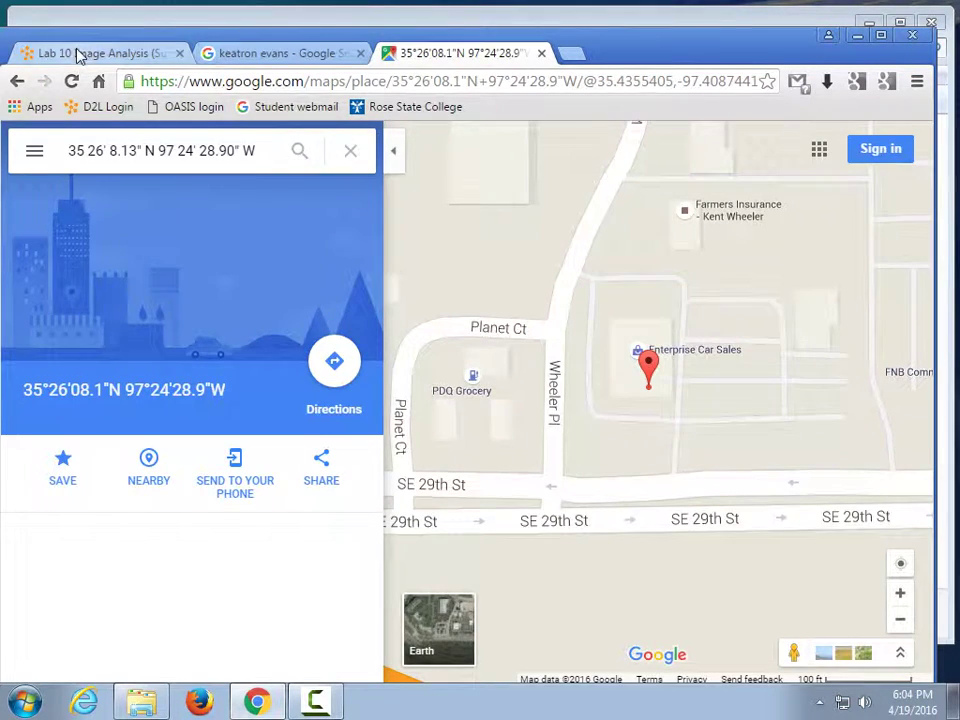
left_click(77, 53)
left_click(457, 505)
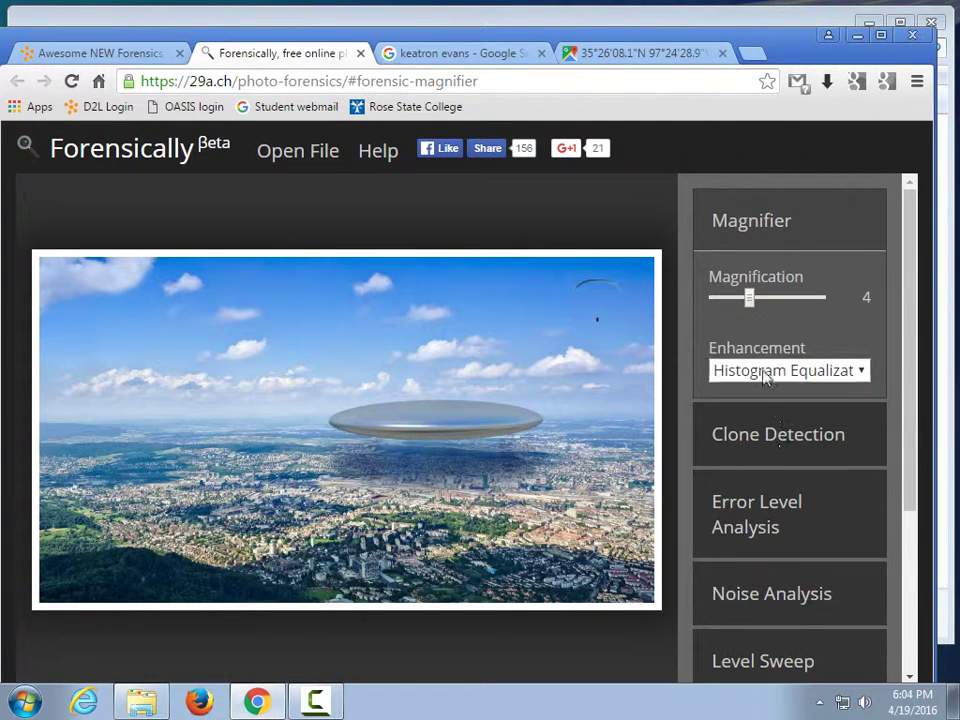
- Load the Shamrock gas station photo from Lab 10 Images > Photos to use OLD into Forensically
left_click(272, 153)
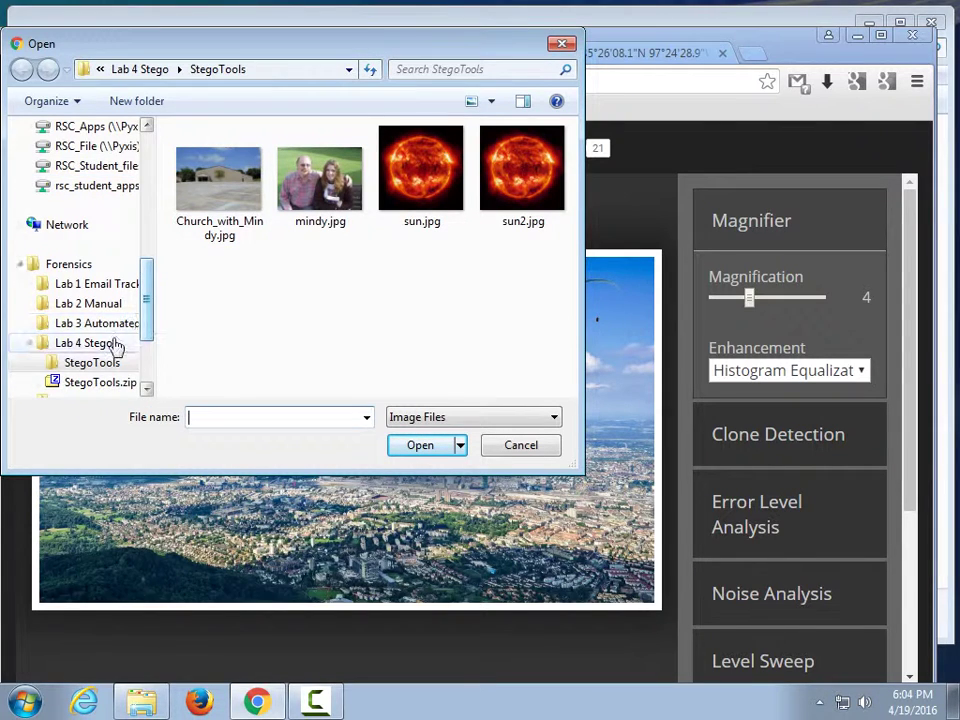
left_click_drag(150, 310, 143, 345)
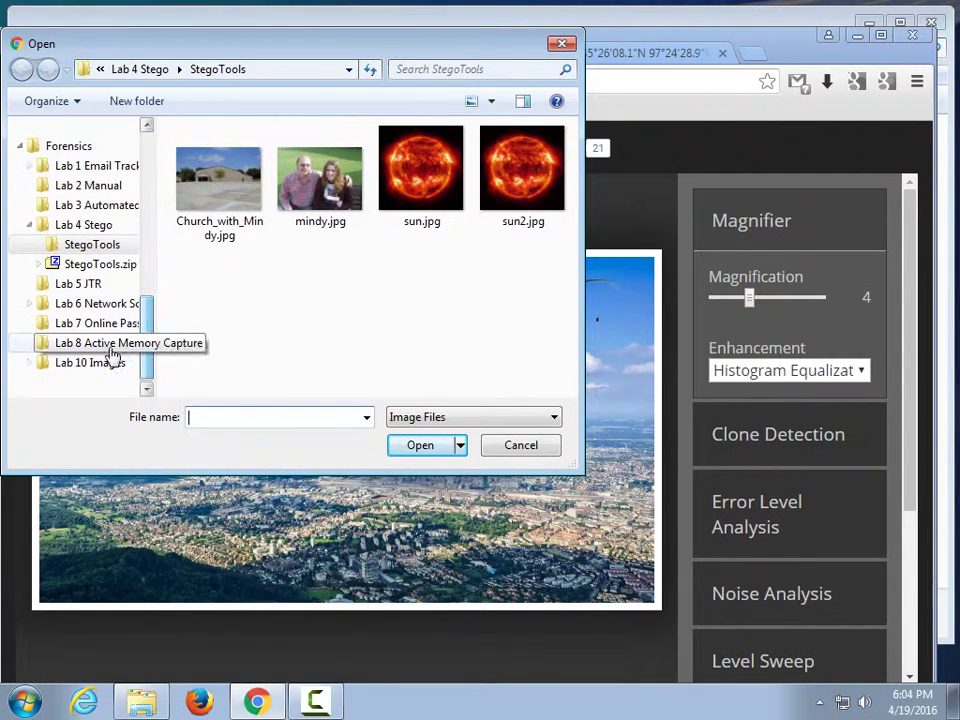
left_click(100, 362)
double_click(270, 178)
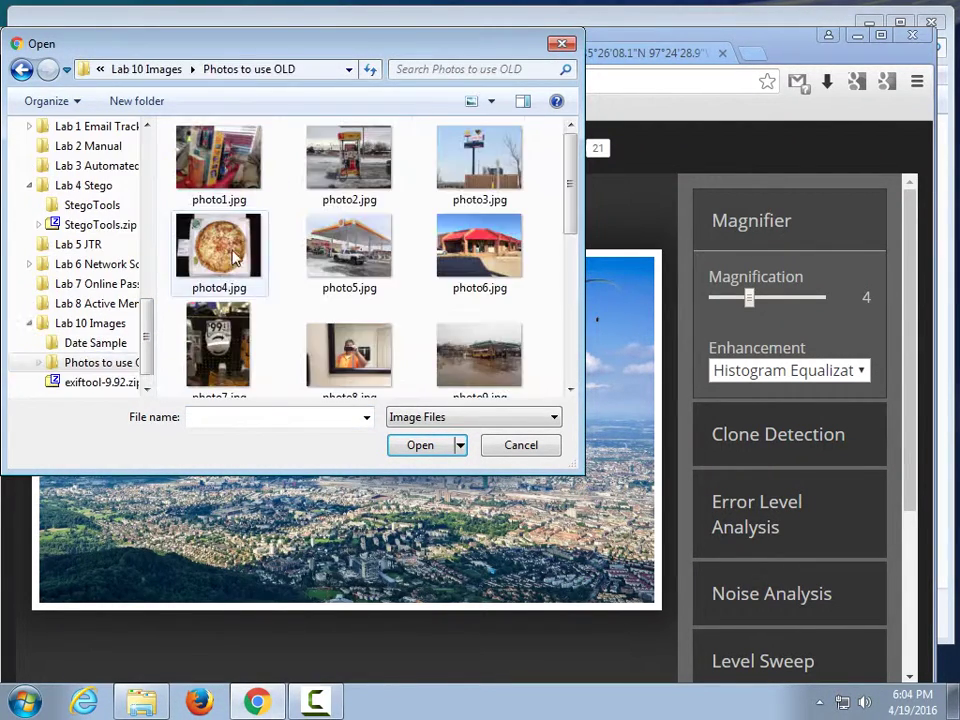
left_click_drag(573, 200, 572, 310)
double_click(505, 345)
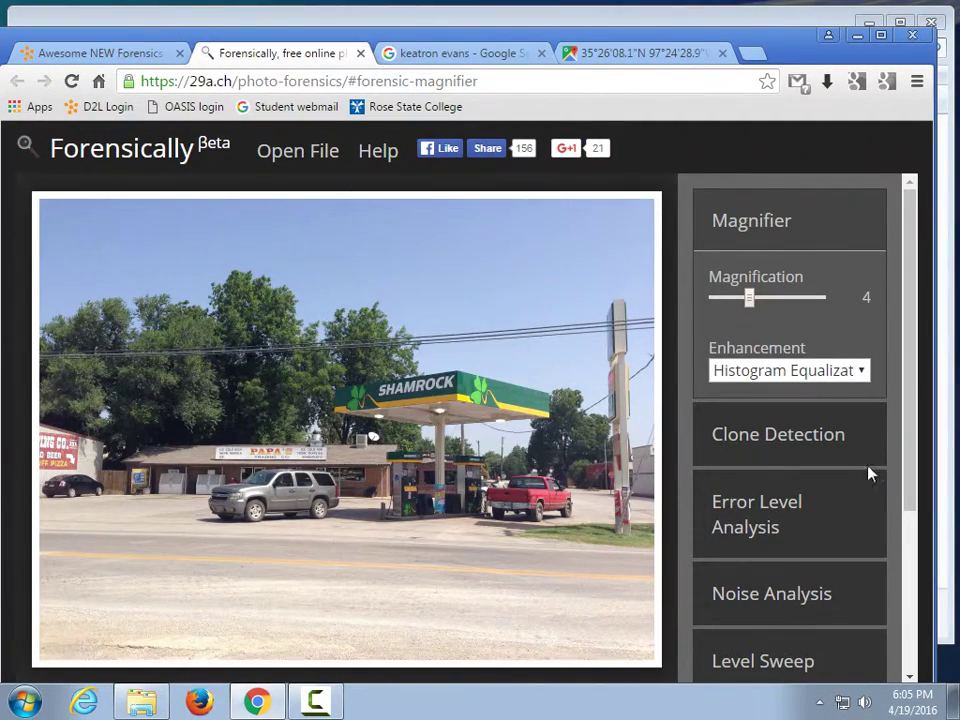
- Show the photo's geo tags in Forensically and open the tagged location in Google Maps
left_click_drag(915, 418, 912, 580)
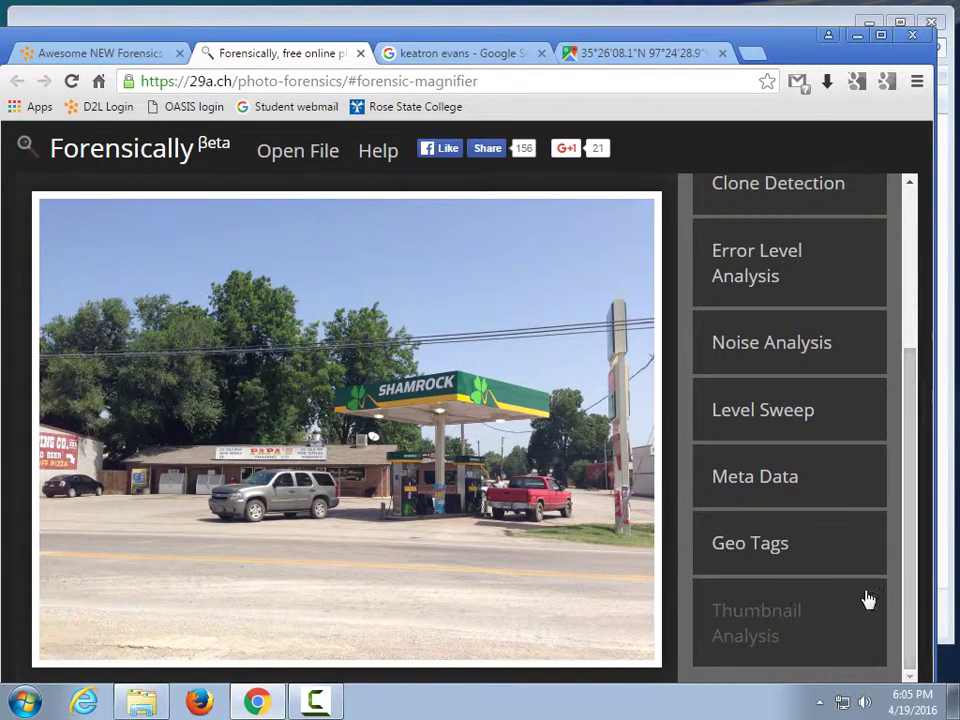
left_click(751, 556)
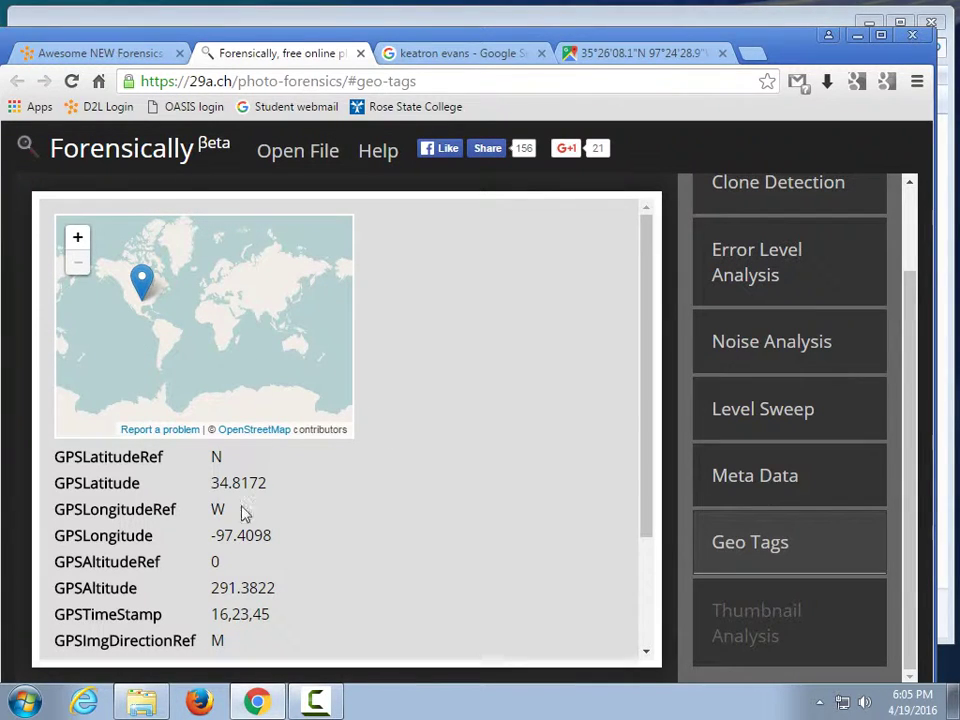
scroll(229, 537, "down", 2)
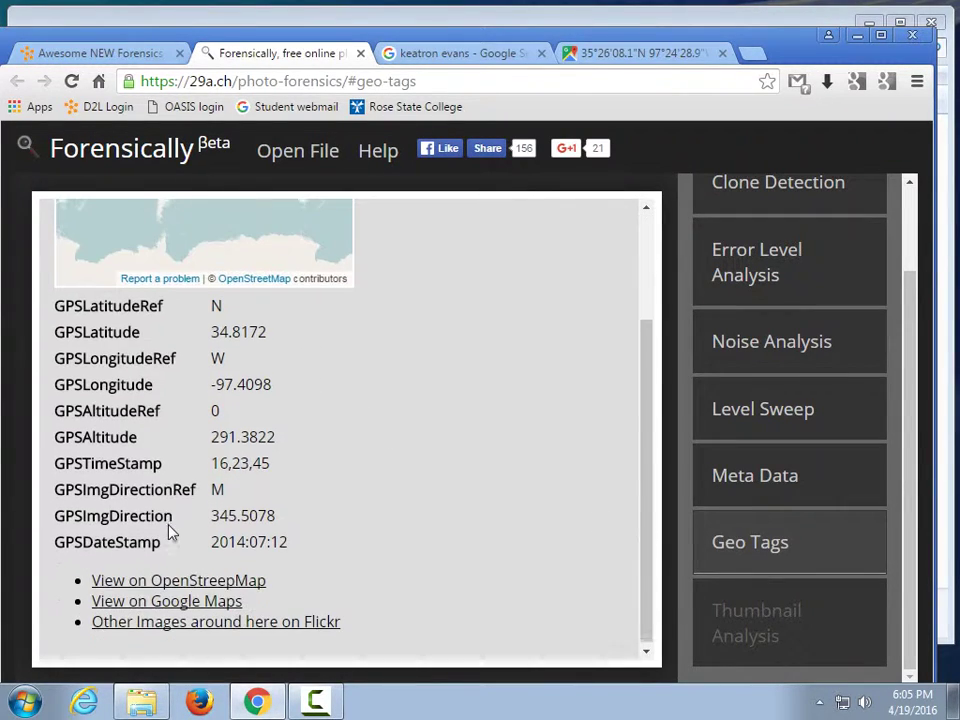
left_click(213, 600)
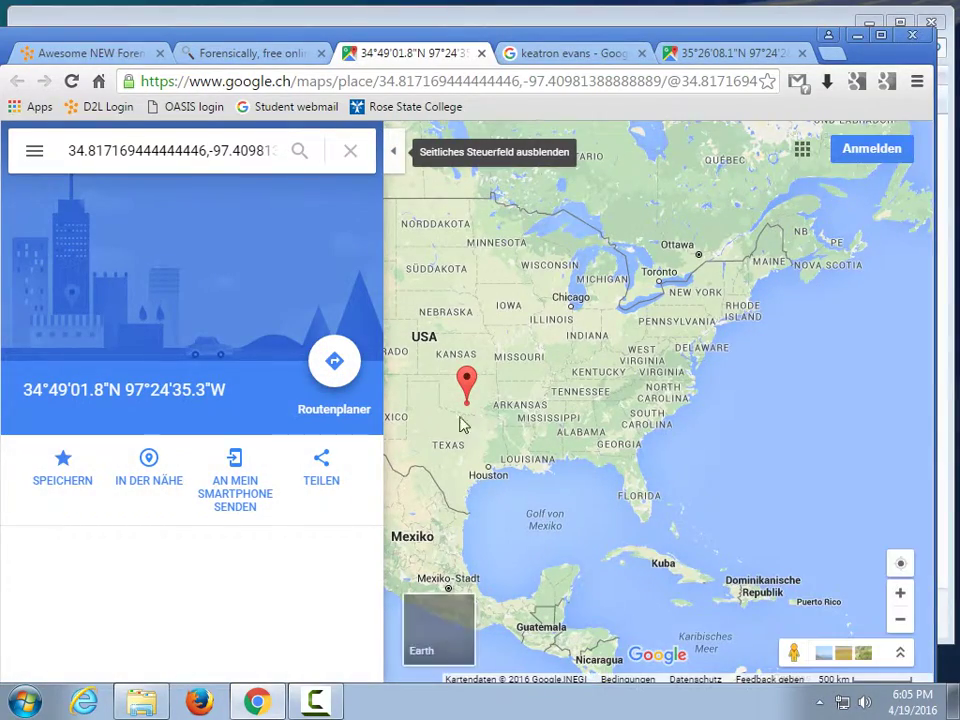
- Examine the marked location at close range, switching to Earth imagery to see the surrounding buildings and businesses
scroll(447, 417, "up", 2)
scroll(561, 386, "up", 2)
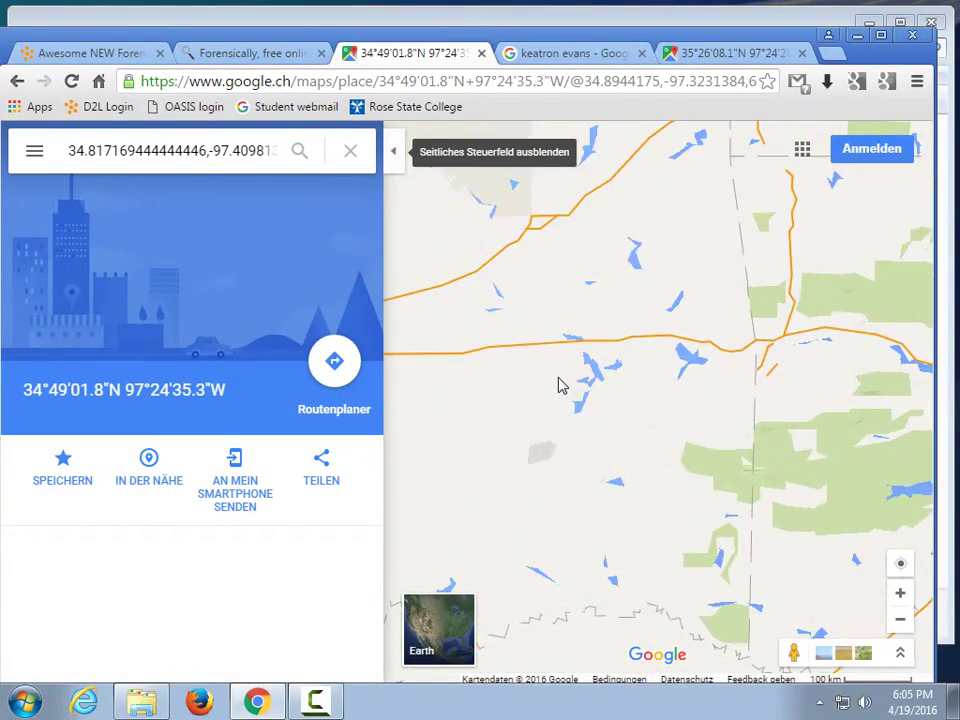
left_click_drag(493, 446, 696, 448)
scroll(649, 401, "up", 3)
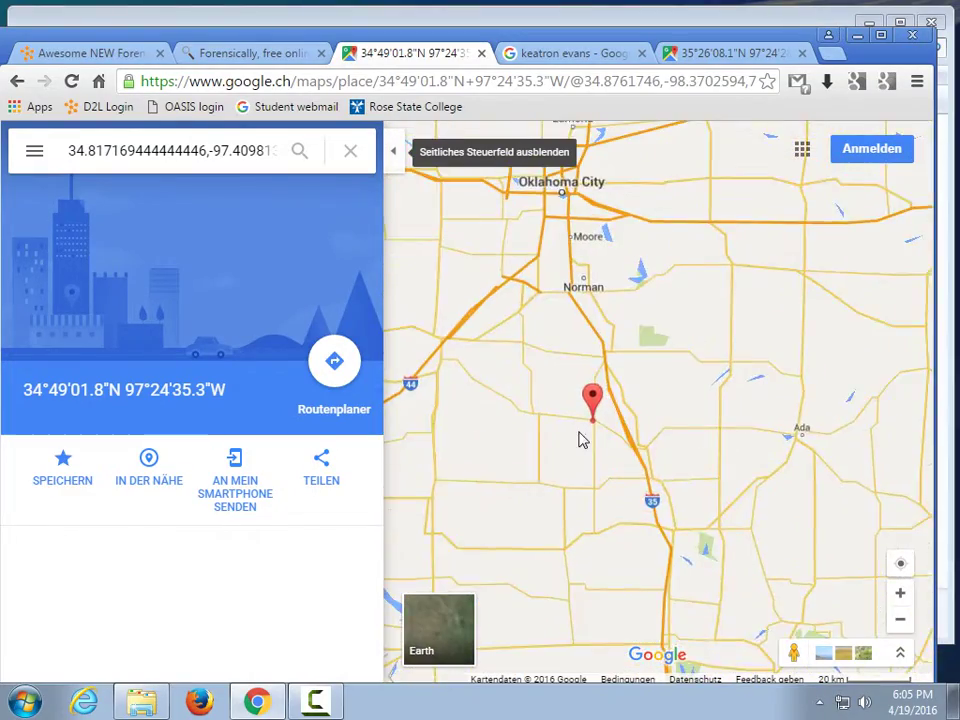
scroll(626, 440, "up", 3)
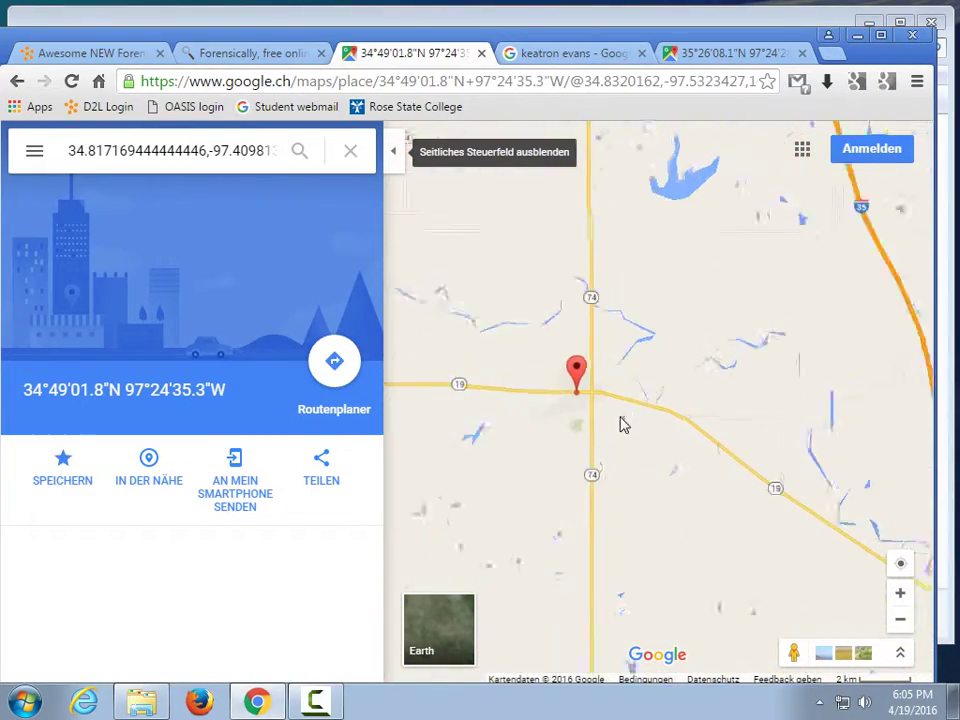
left_click(472, 628)
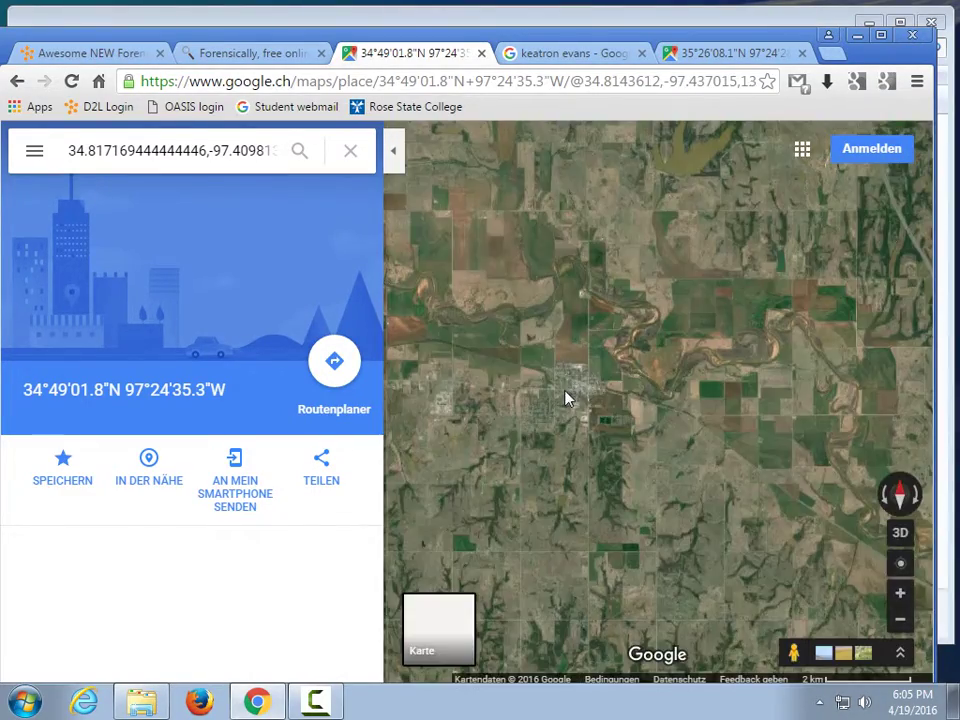
scroll(575, 390, "up", 5)
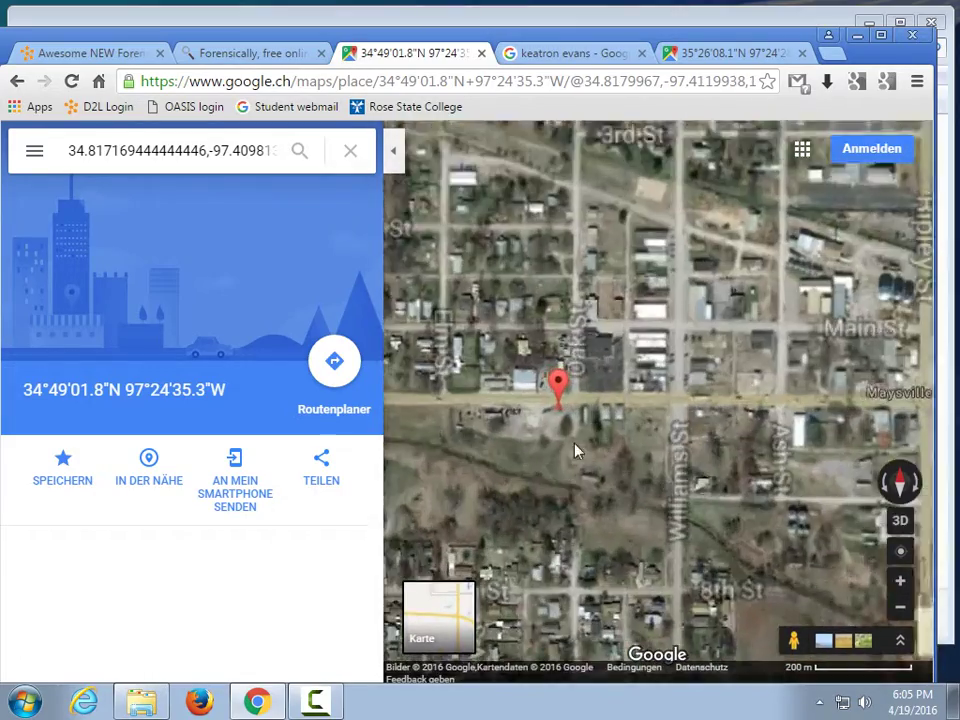
scroll(542, 500, "up", 3)
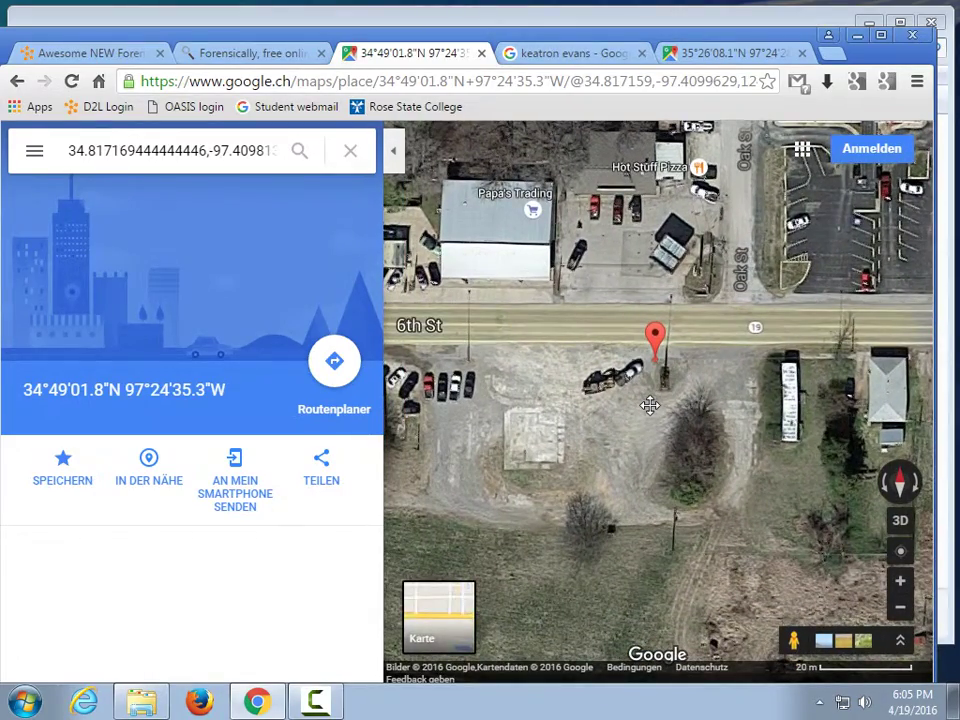
mouse_move(650, 404)
left_mouse_down()
mouse_move(722, 400)
mouse_move(688, 392)
left_mouse_up()
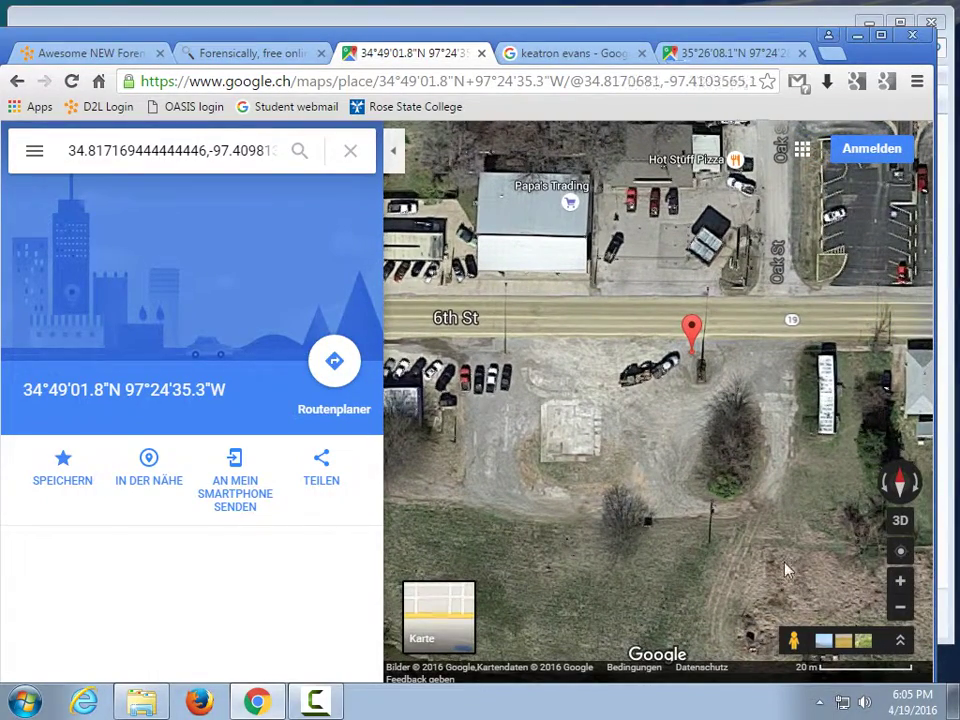
- View the location in Street View from 6th St beside the marker, and return to the geo tags in Forensically
left_click_drag(793, 640, 682, 296)
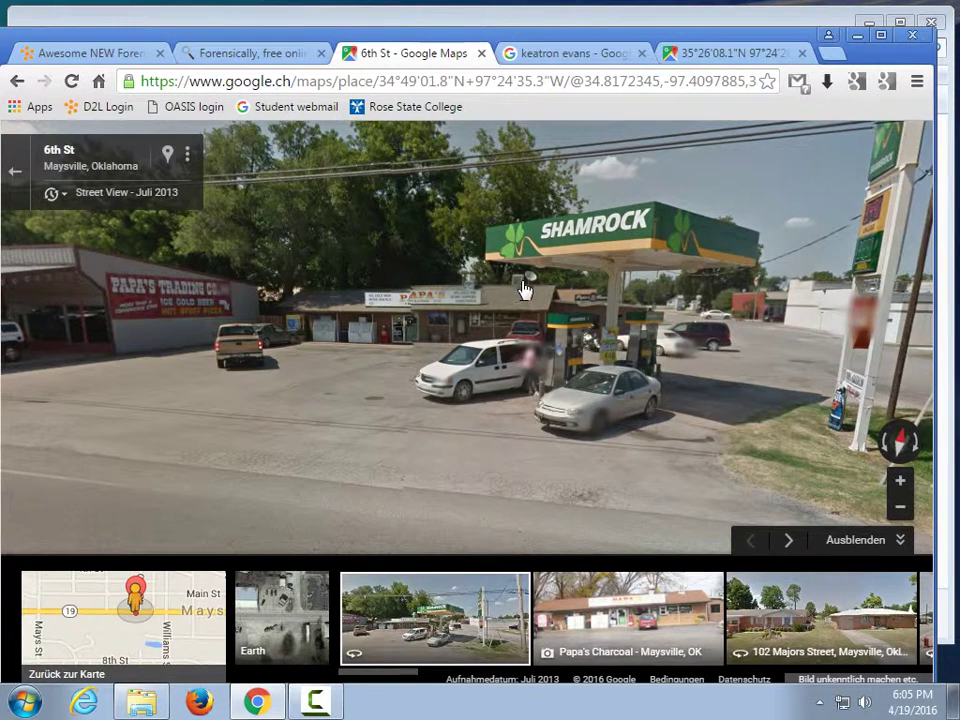
left_click(288, 56)
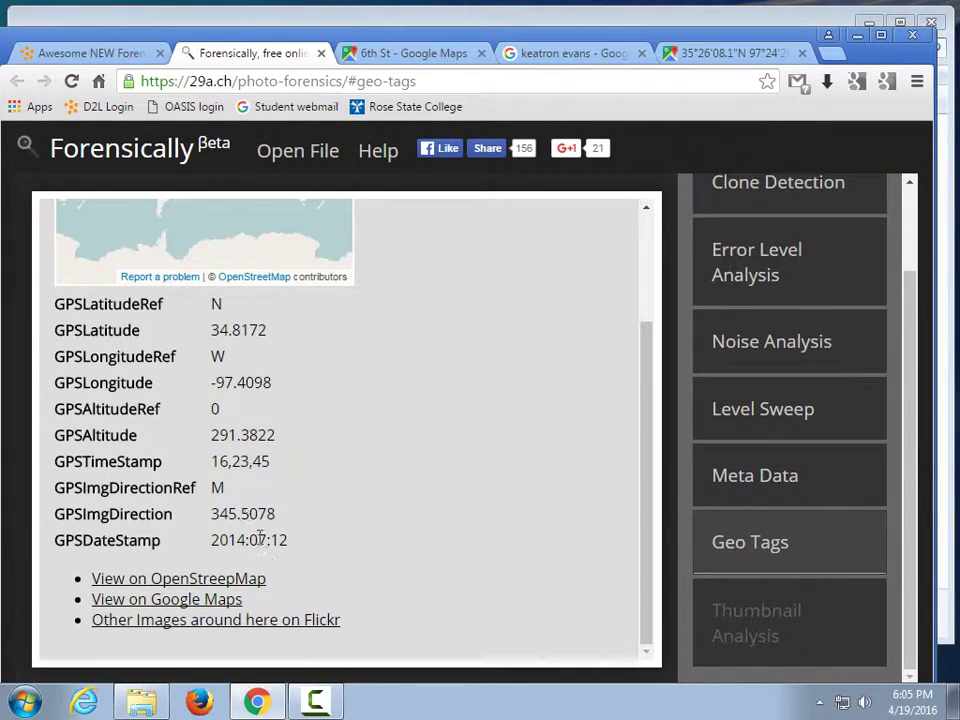
- Show the gas station photo's complete metadata in Forensically, and return to the Lab 10 Images folder
scroll(245, 500, "up", 3)
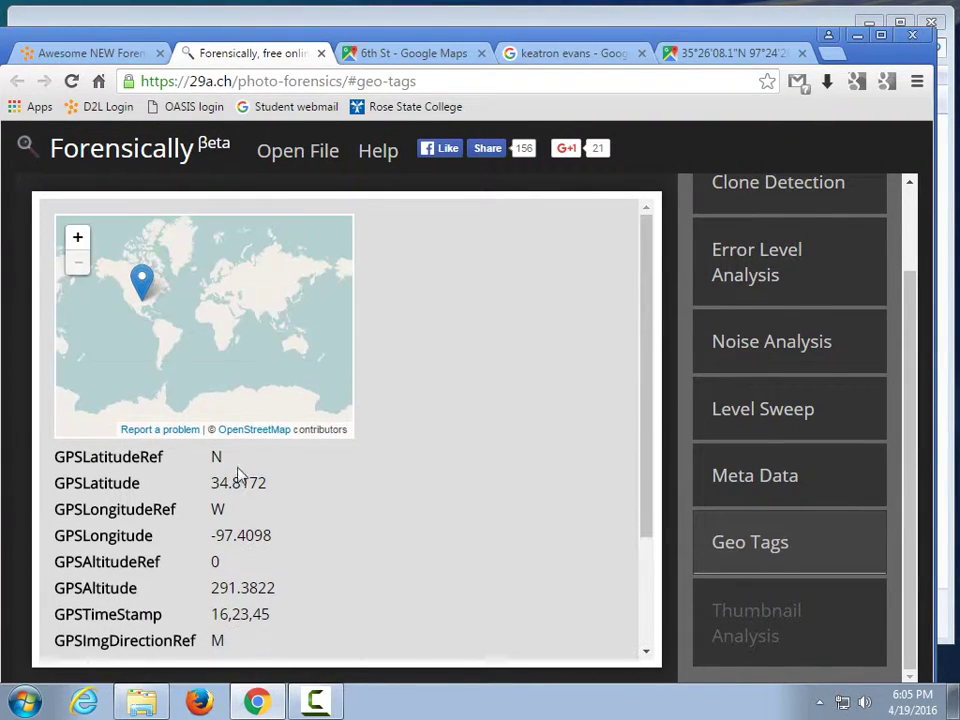
left_click(771, 476)
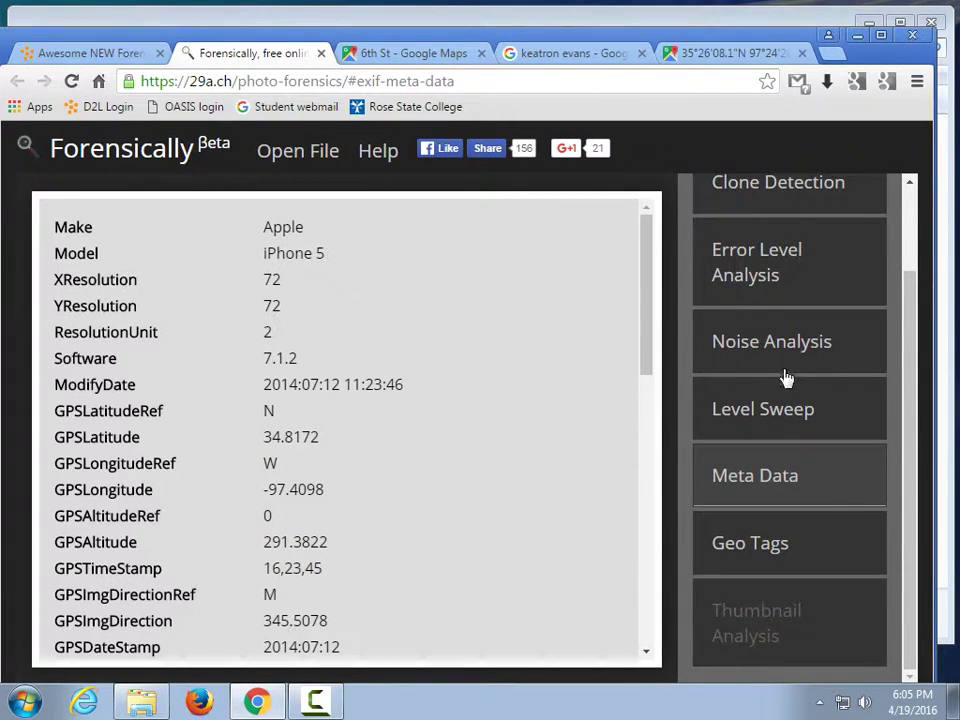
left_click(858, 36)
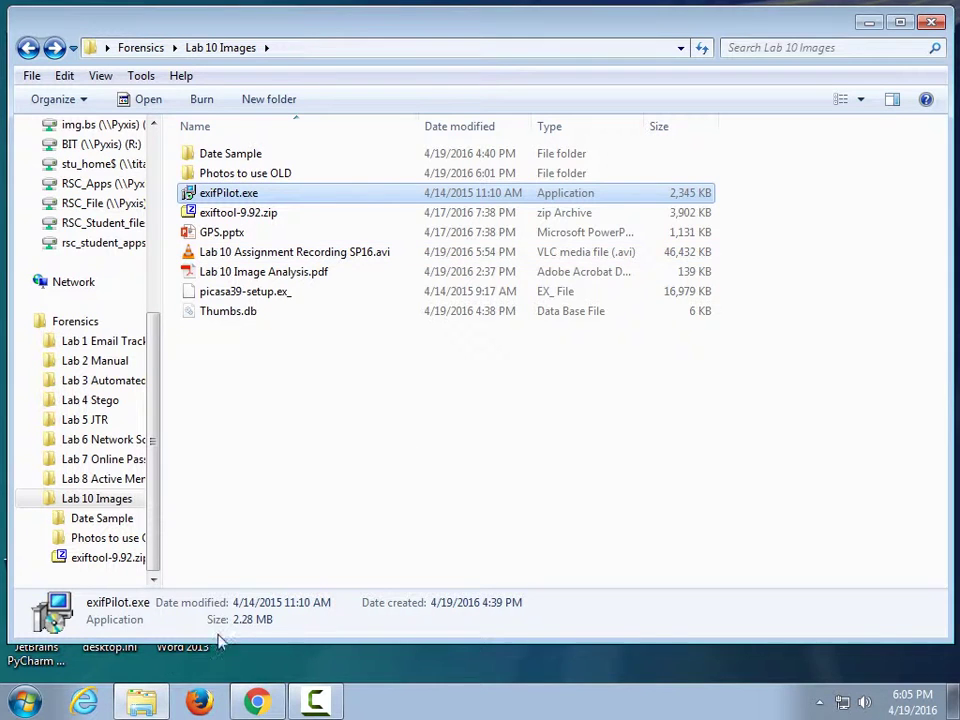
- Rename picasa39-setup.ex_ in the Lab 10 Images folder as picasa39-setup.exe and launch it
left_click(285, 296)
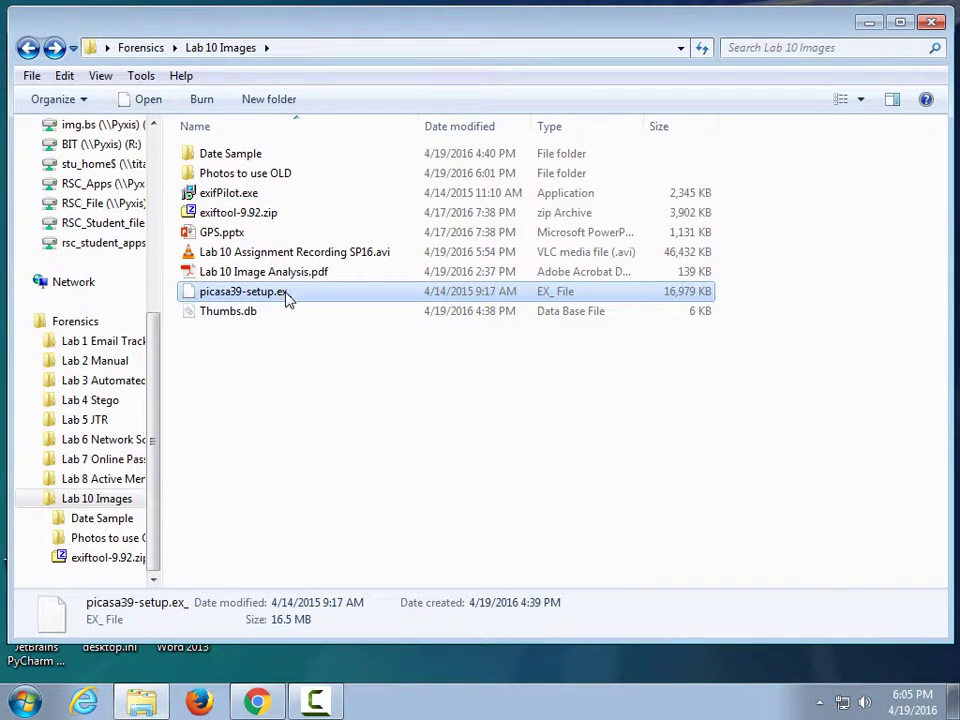
left_click(288, 296)
key("End")
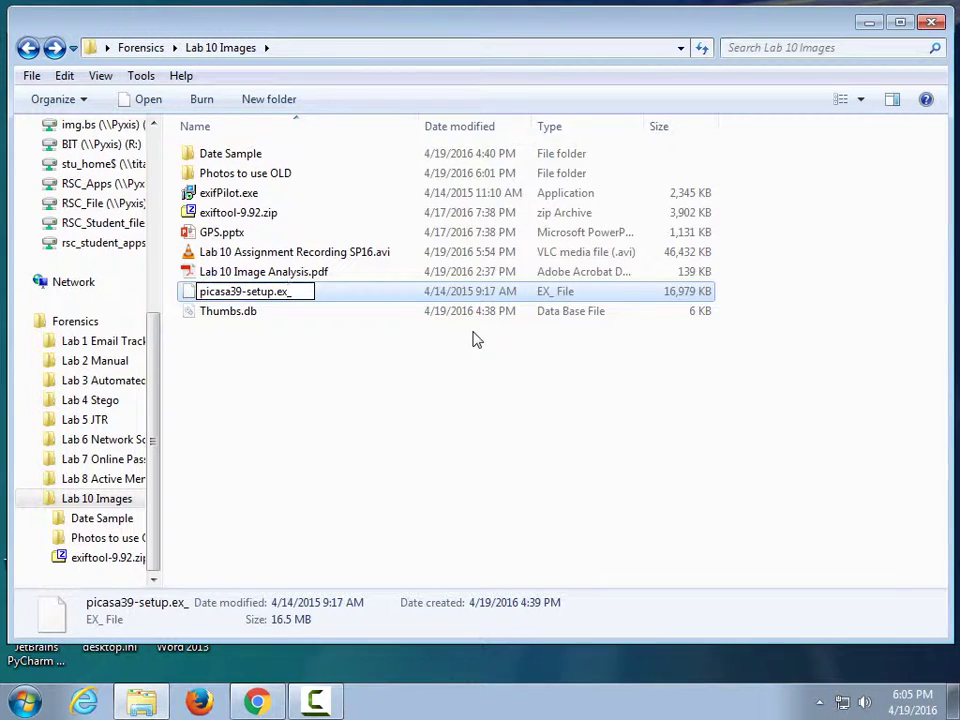
type("e")
key("Return")
key("Return")
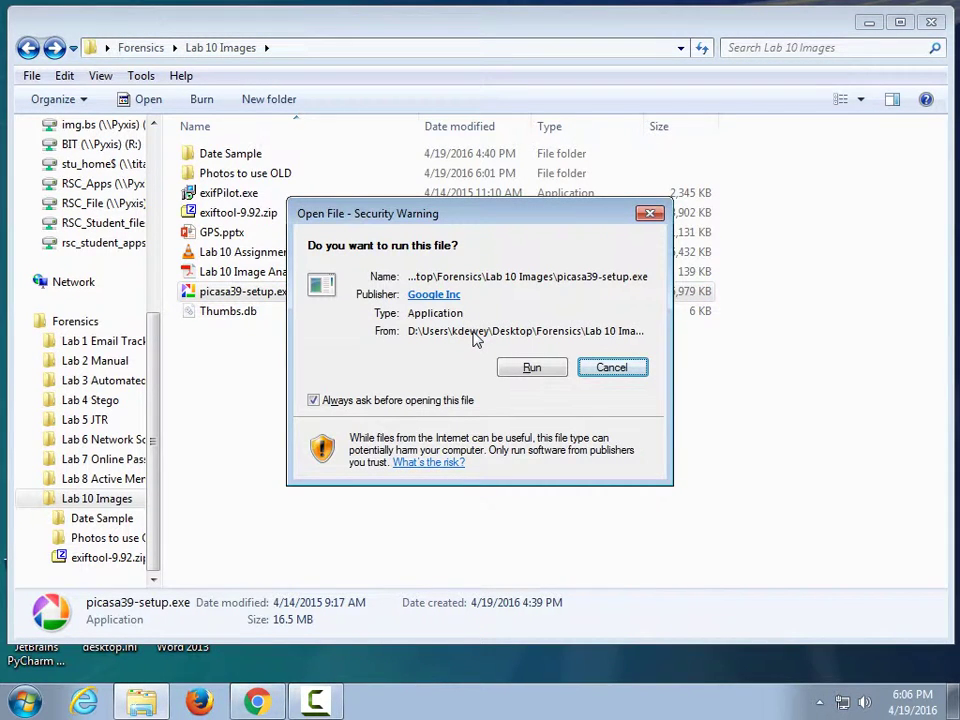
- Allow the Picasa 3 installer to run, accept its license agreement, and install into the default Picasa3 folder
left_click(526, 370)
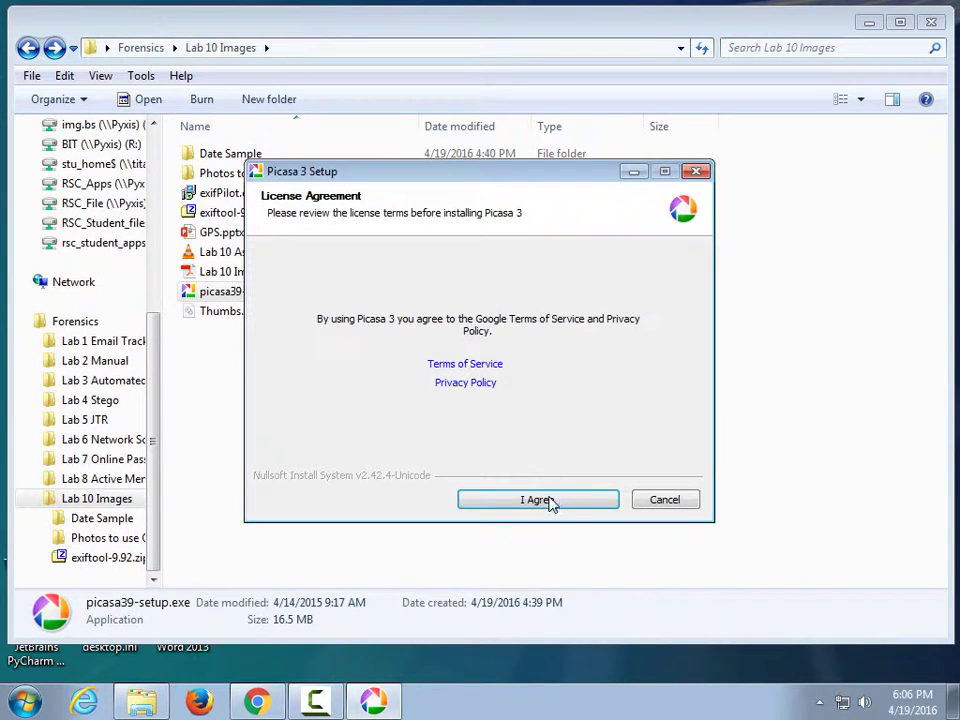
left_click(549, 503)
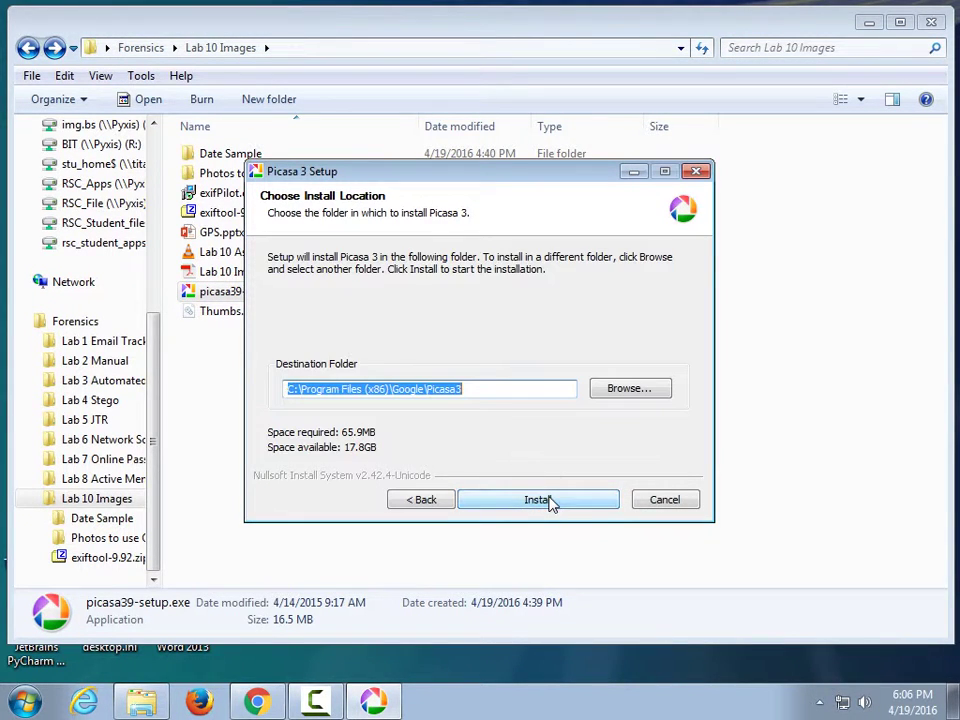
left_click(551, 504)
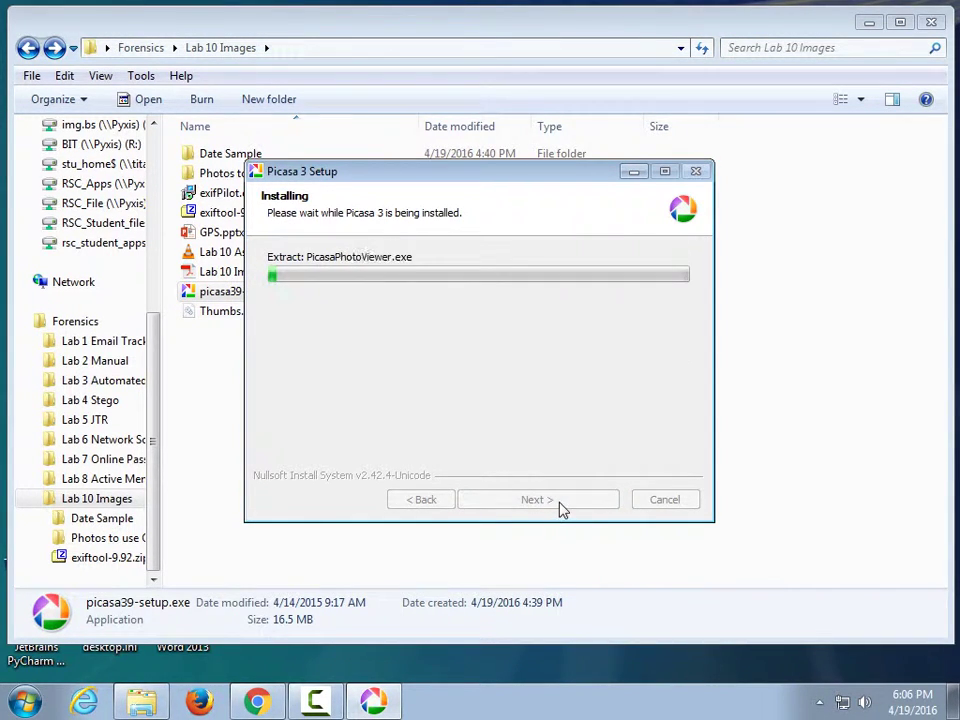
- Open the course's Software Needed module in Chrome and look through its list of tools
left_click(258, 700)
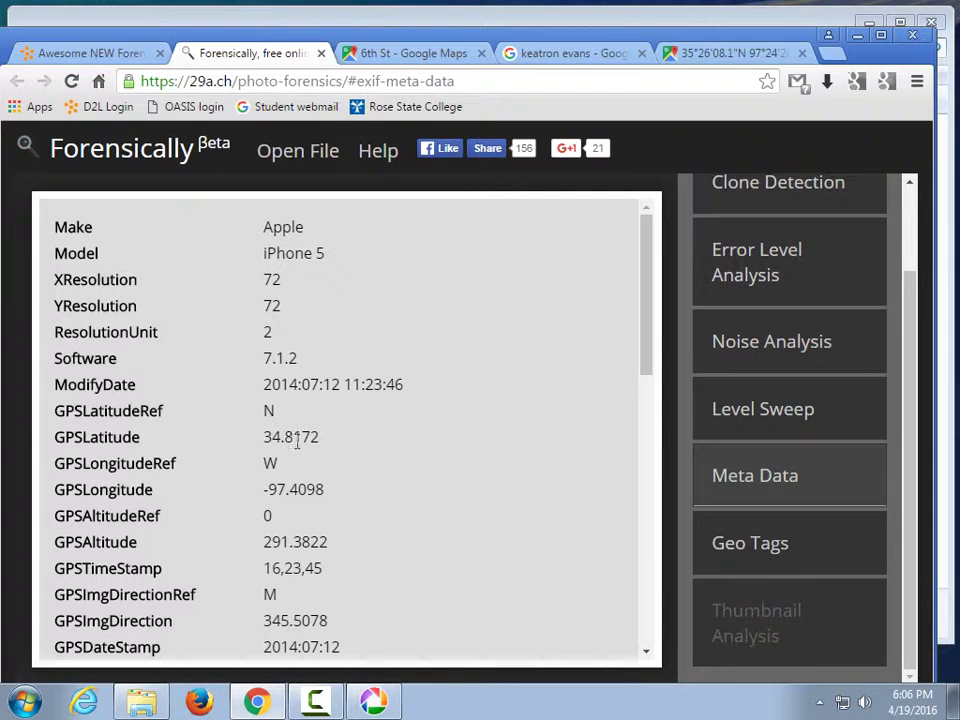
left_click(92, 52)
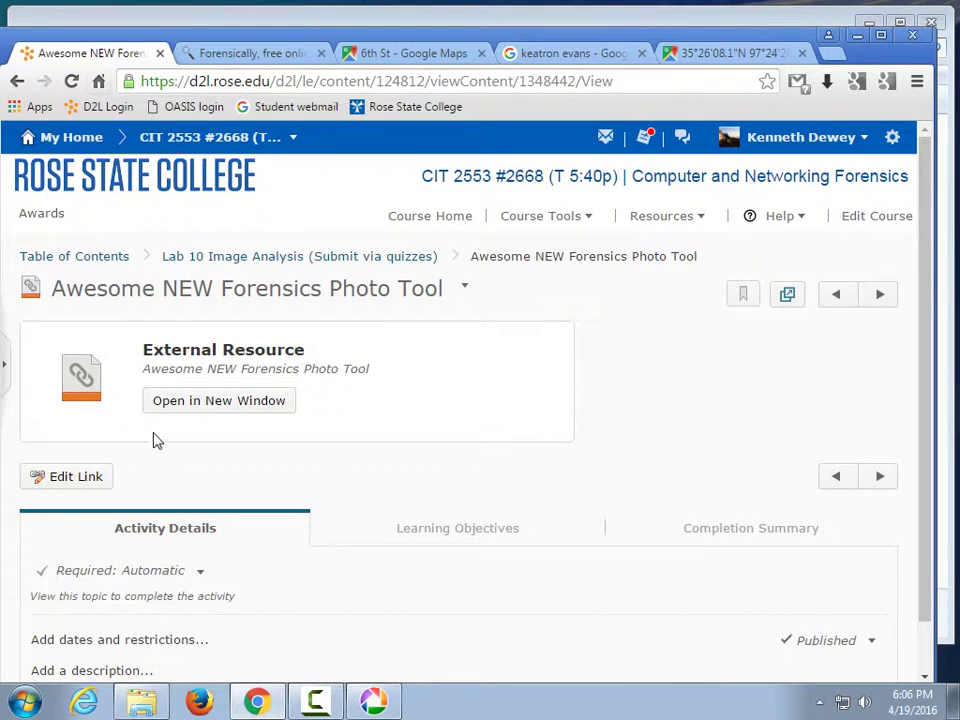
left_click(257, 258)
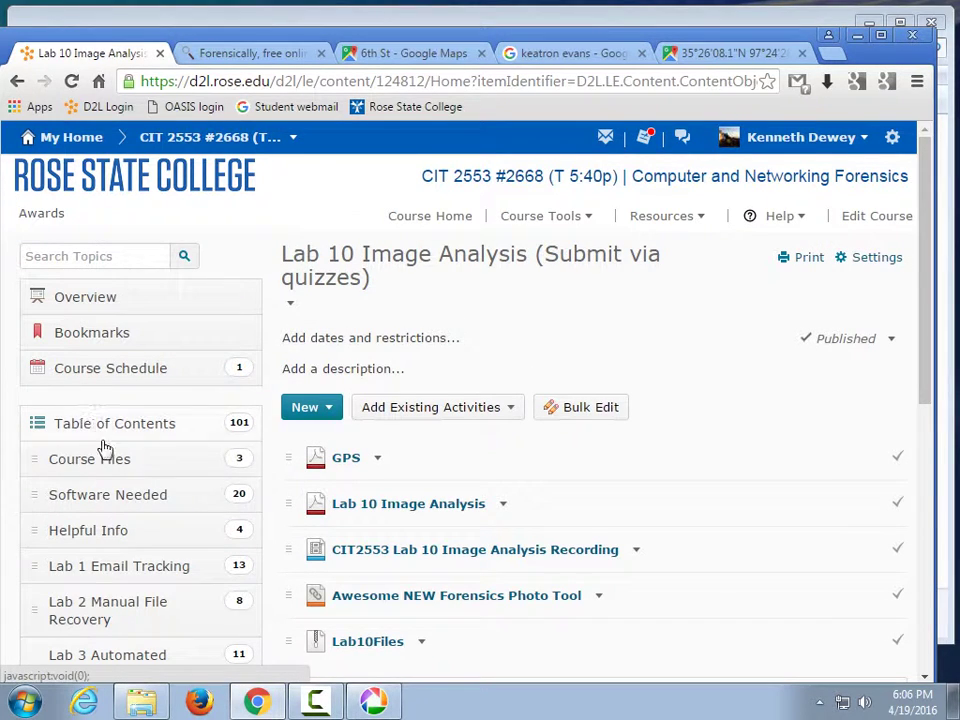
left_click(118, 493)
scroll(600, 443, "down", 10)
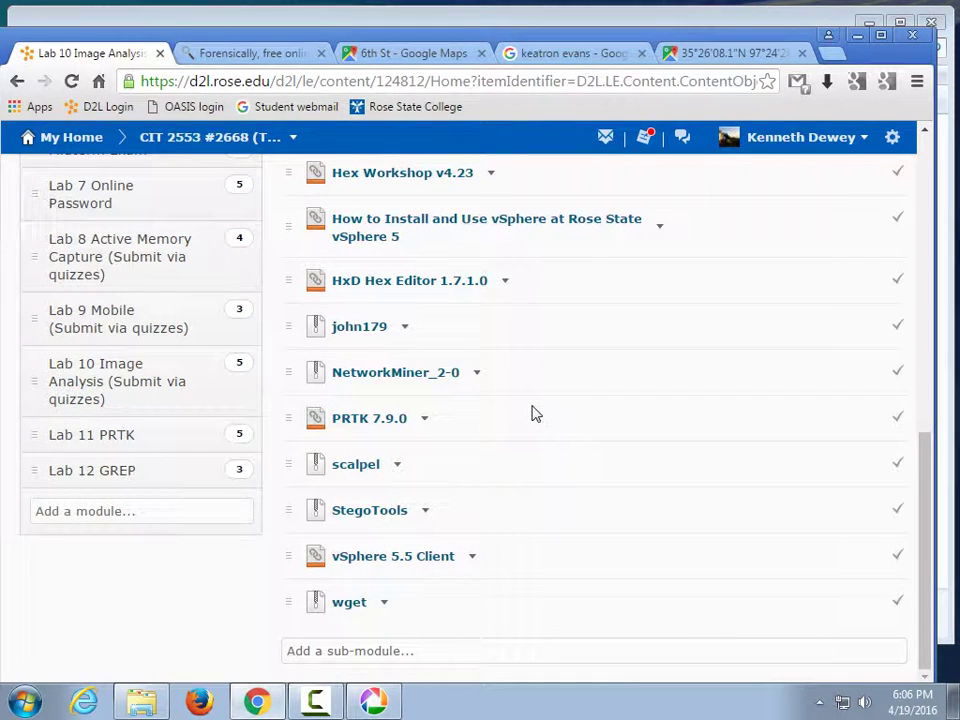
scroll(550, 400, "up", 4)
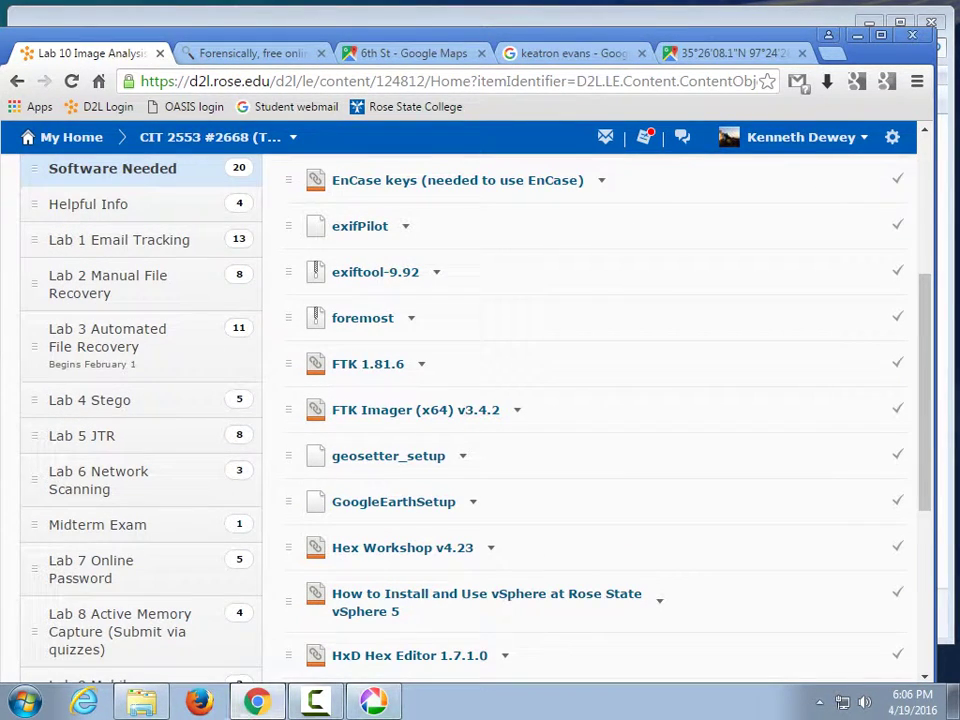
- Finish the Picasa 3 setup with the shortcut, default search engine and usage stats options off, keeping only Run Picasa 3 enabled
left_click(388, 705)
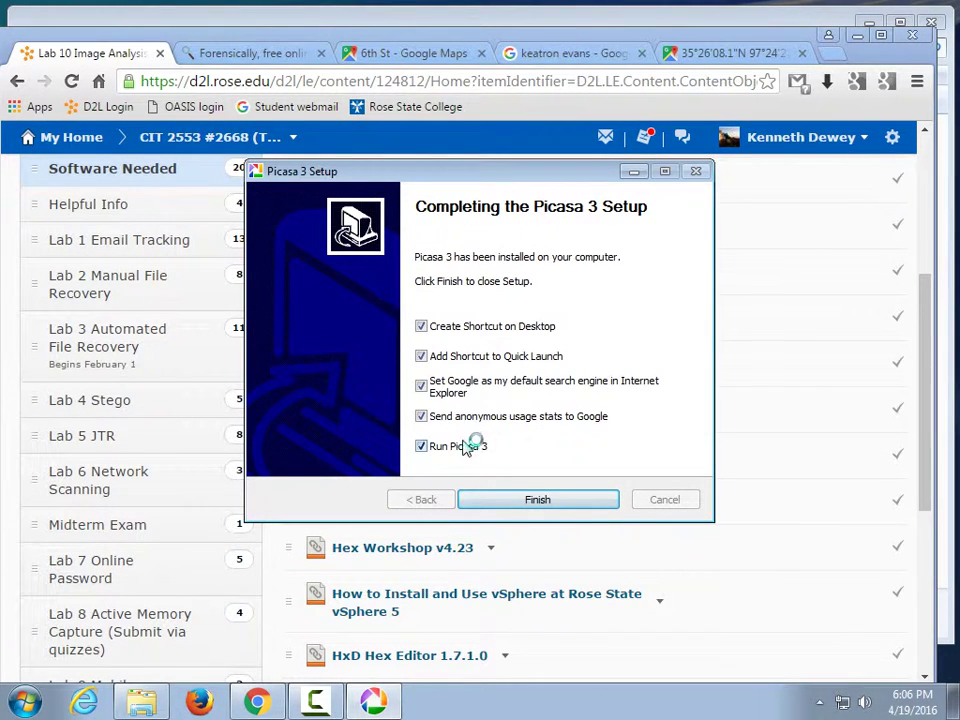
left_click(467, 418)
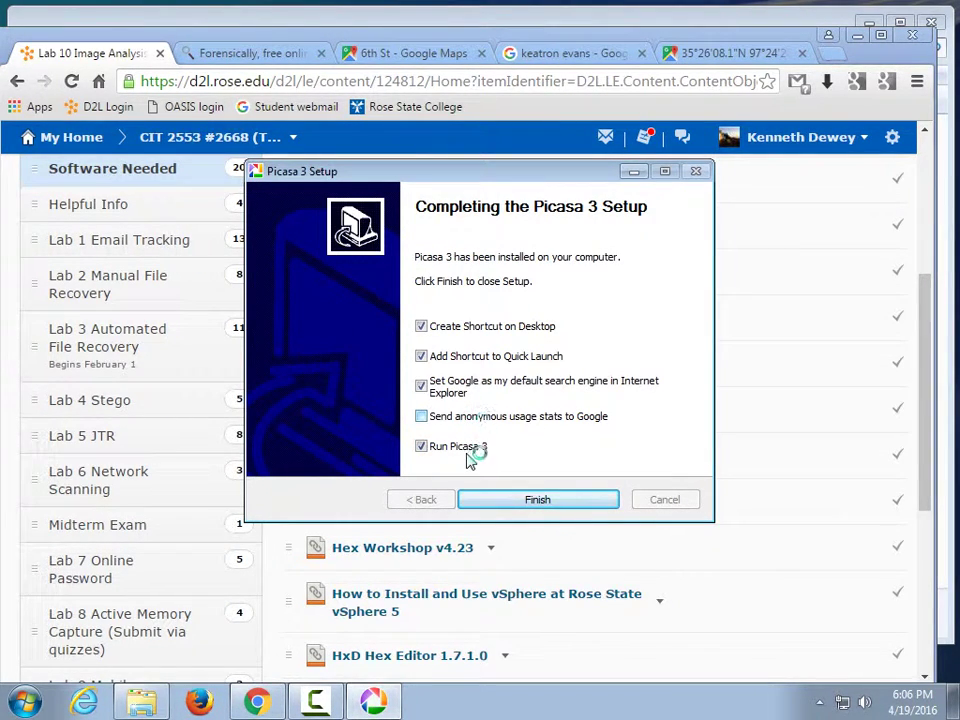
left_click(456, 390)
left_click(456, 358)
left_click(463, 334)
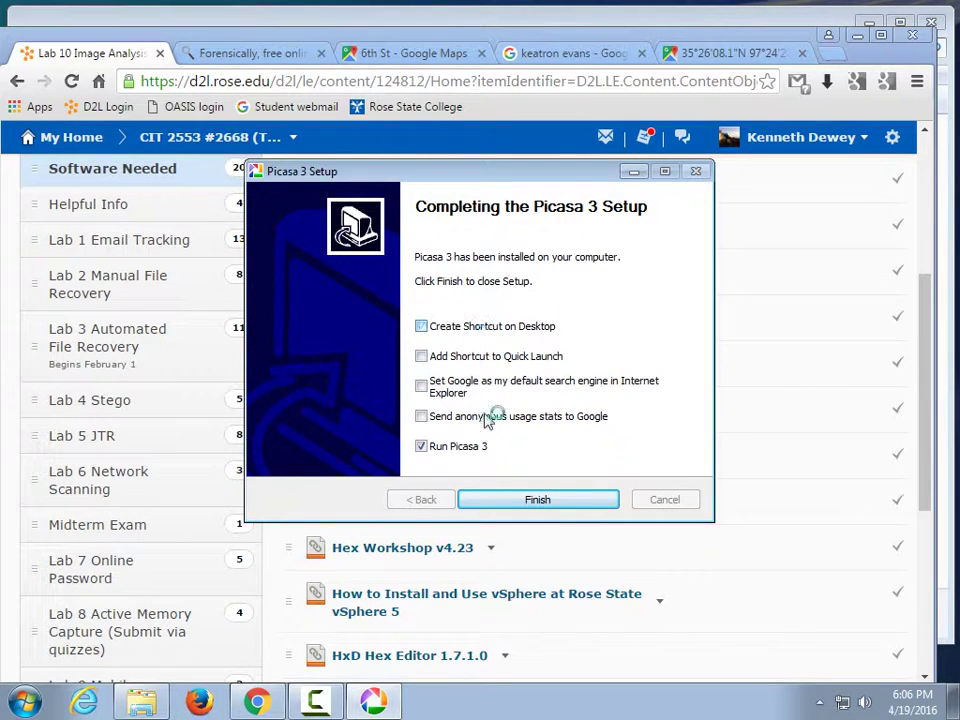
left_click(546, 502)
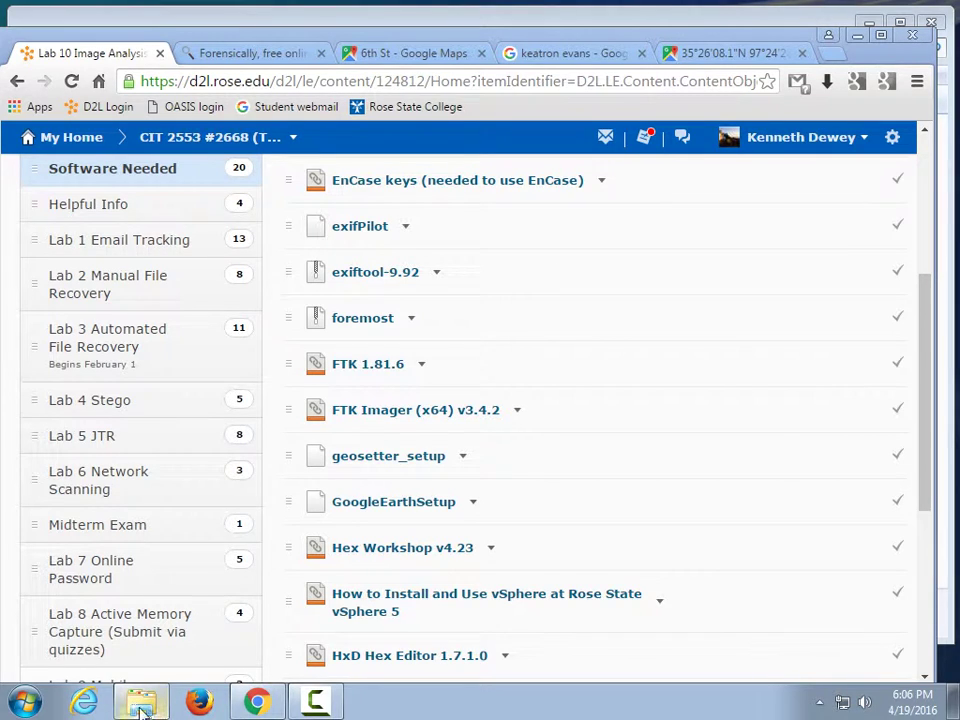
- Rename picasa39-setup.exe in the Lab 10 Images folder back to picasa39-setup.ex_, accepting the extension change
mouse_move(141, 706)
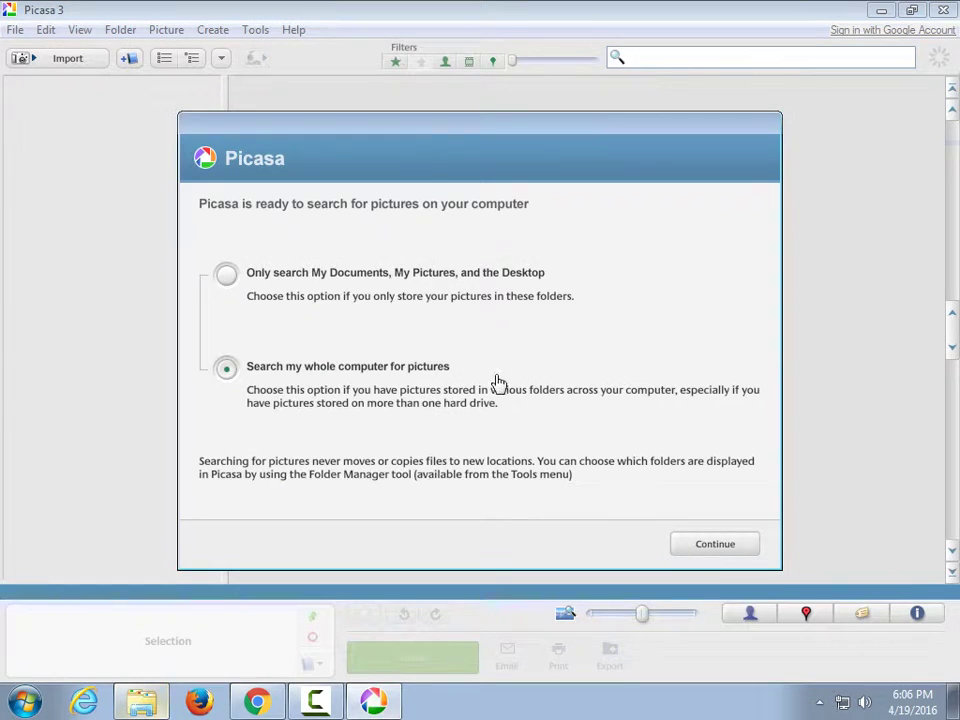
left_click(141, 703)
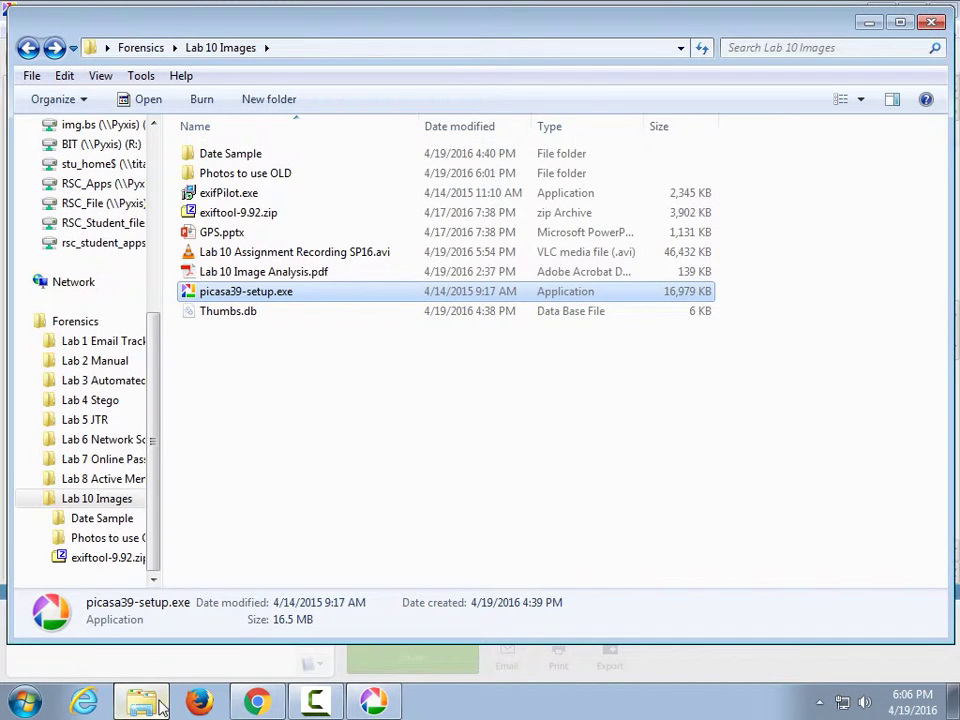
left_click(288, 292)
key("BackSpace")
key("Return")
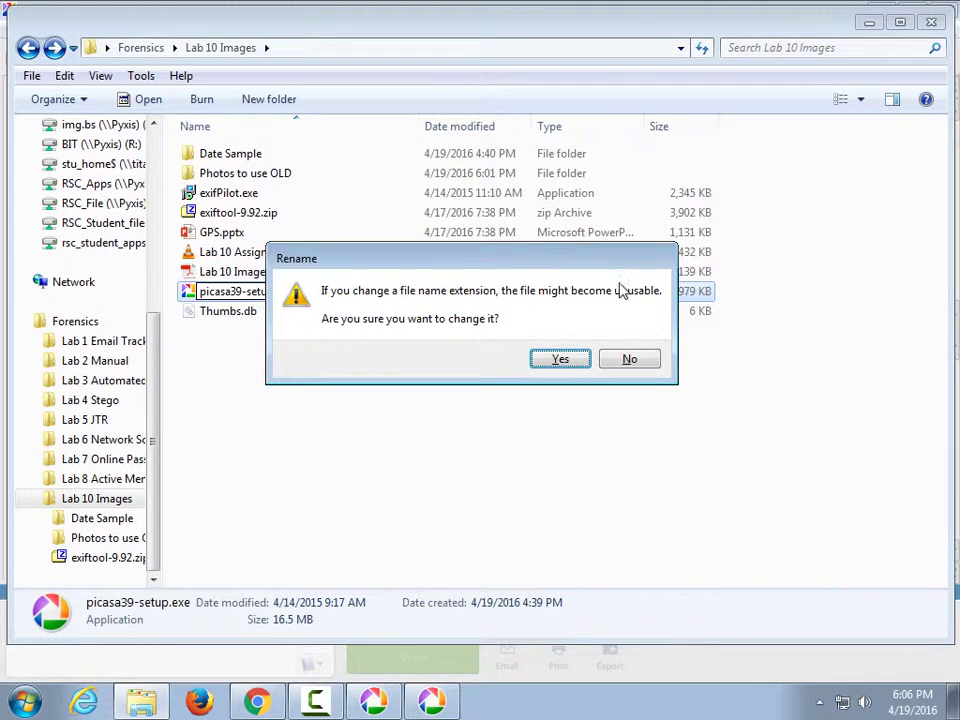
left_click(568, 359)
- Upload picasa39-setup.ex_ from the Lab 10 Images folder to the course's Software Needed module in Chrome
left_click(206, 704)
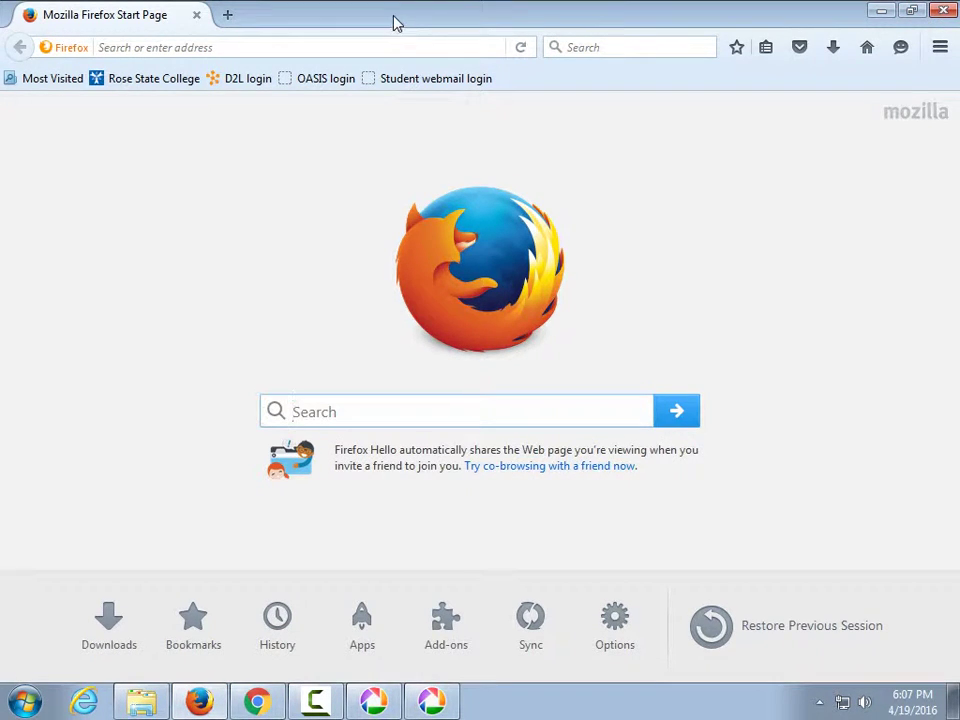
left_click(945, 12)
left_click_drag(373, 28, 676, 45)
left_click(257, 700)
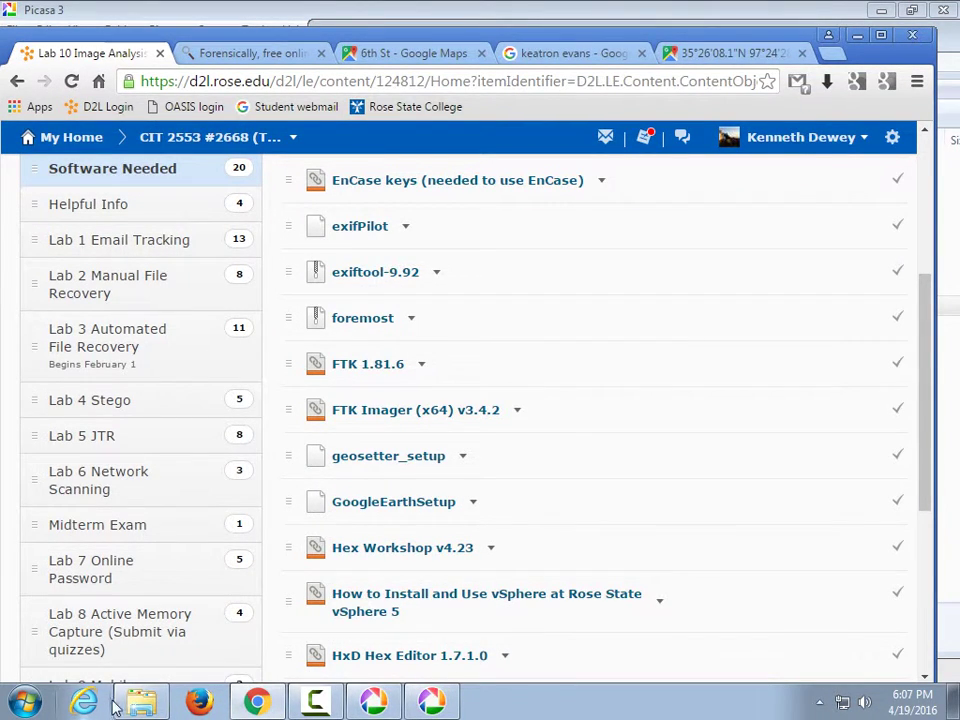
left_click(142, 700)
left_click_drag(484, 12, 782, 7)
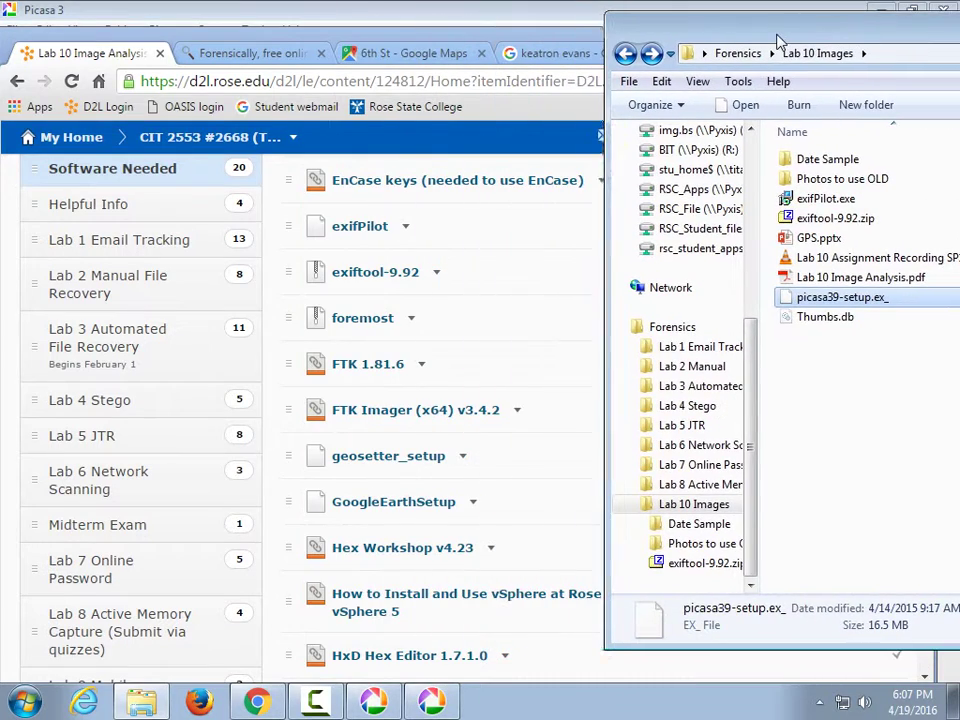
left_click_drag(828, 302, 437, 515)
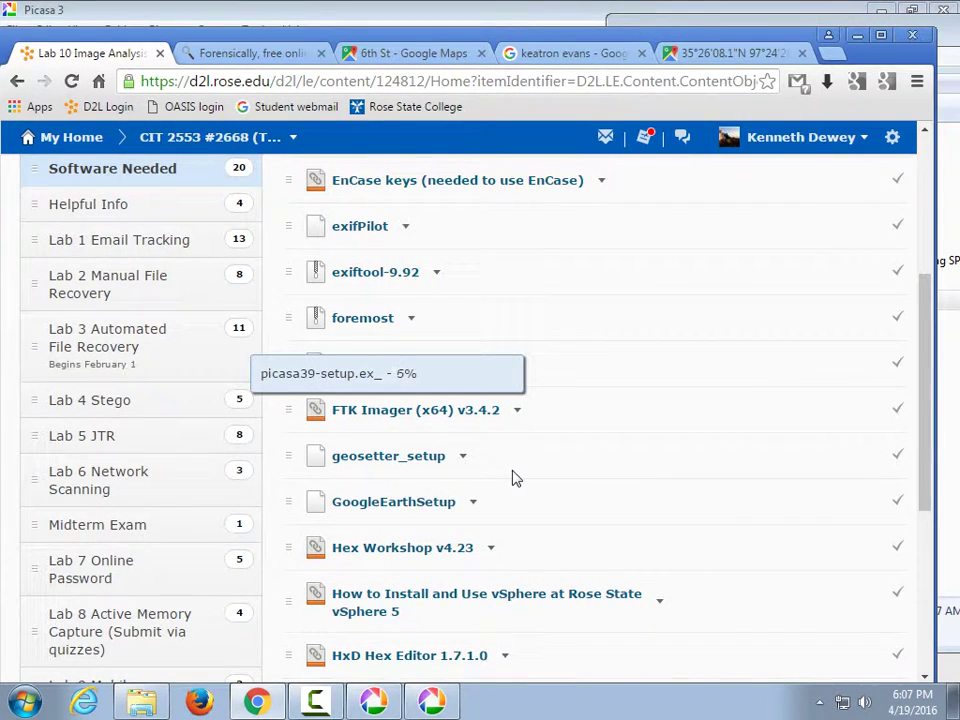
- Postpone the Picasa update and limit Picasa's picture search to My Documents, My Pictures, and the Desktop
left_click(430, 705)
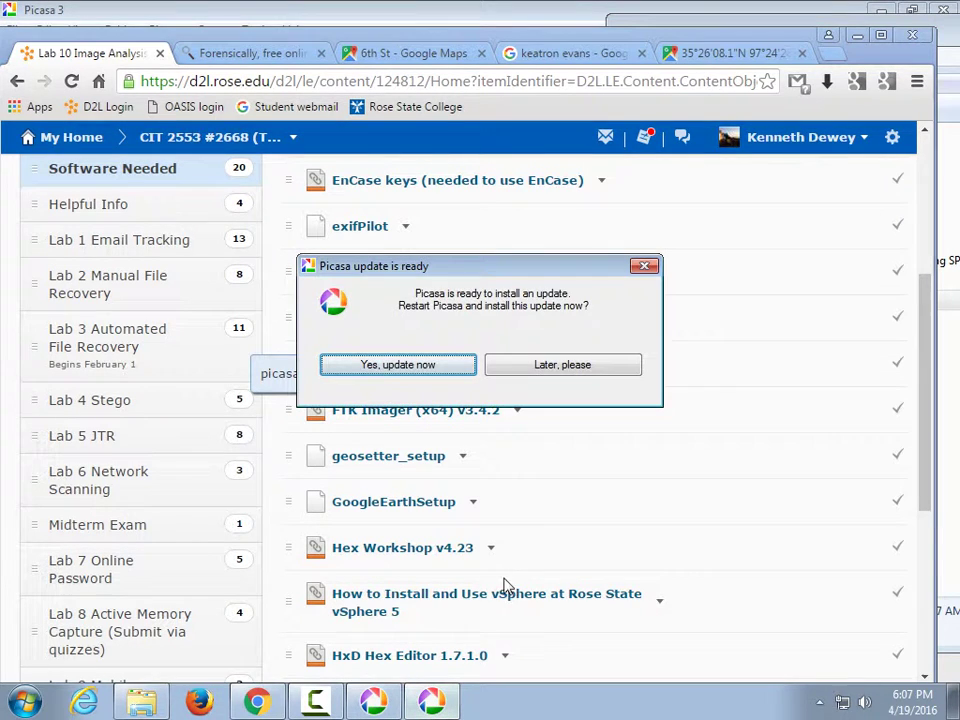
left_click(551, 368)
left_click(390, 702)
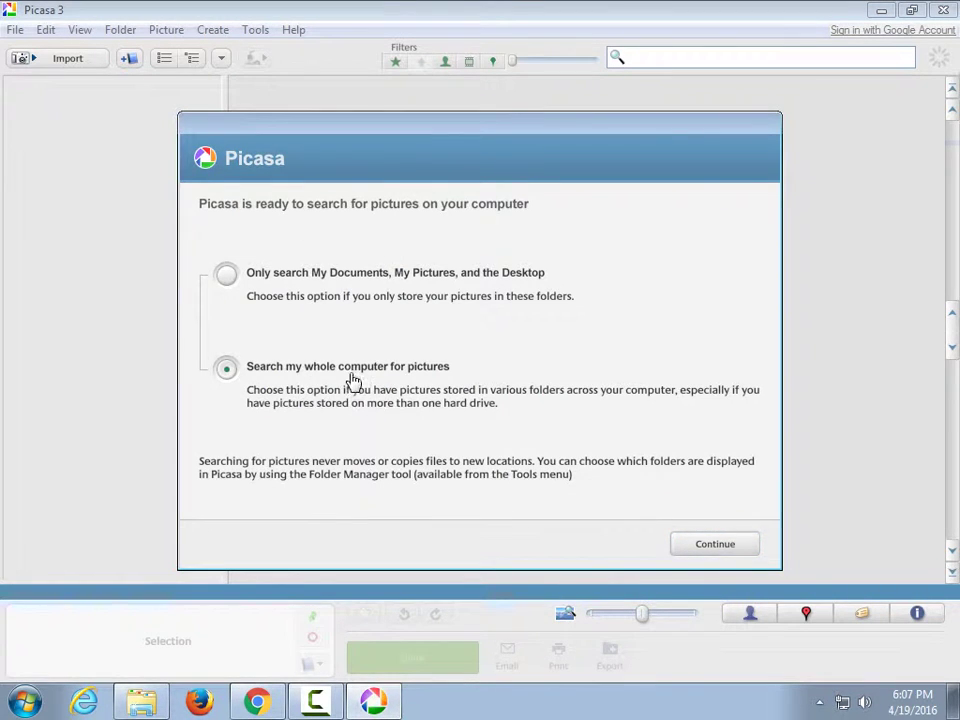
left_click(272, 280)
left_click(714, 544)
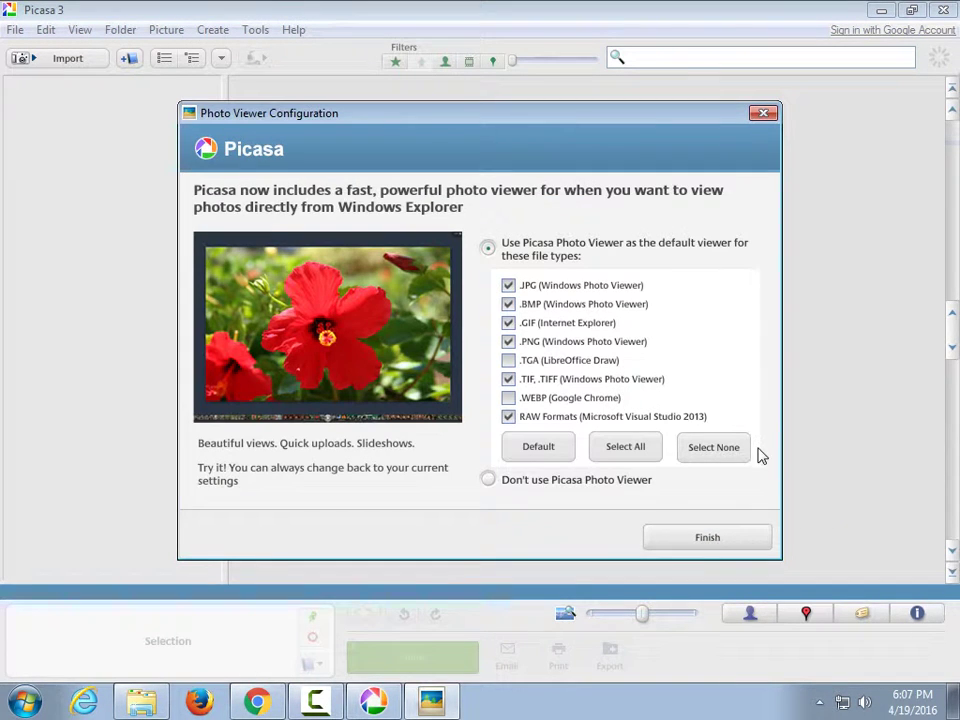
- Finish the Picasa Photo Viewer configuration with .BMP deselected, and decline setting up Google+ Auto Backup
left_click(508, 304)
left_click(704, 538)
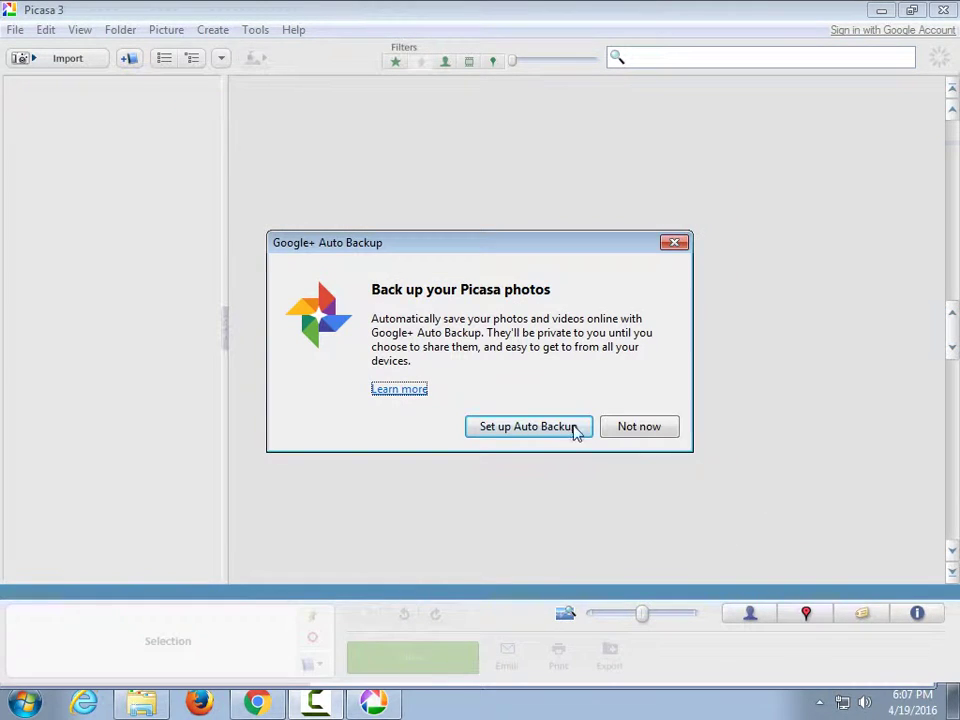
left_click(632, 436)
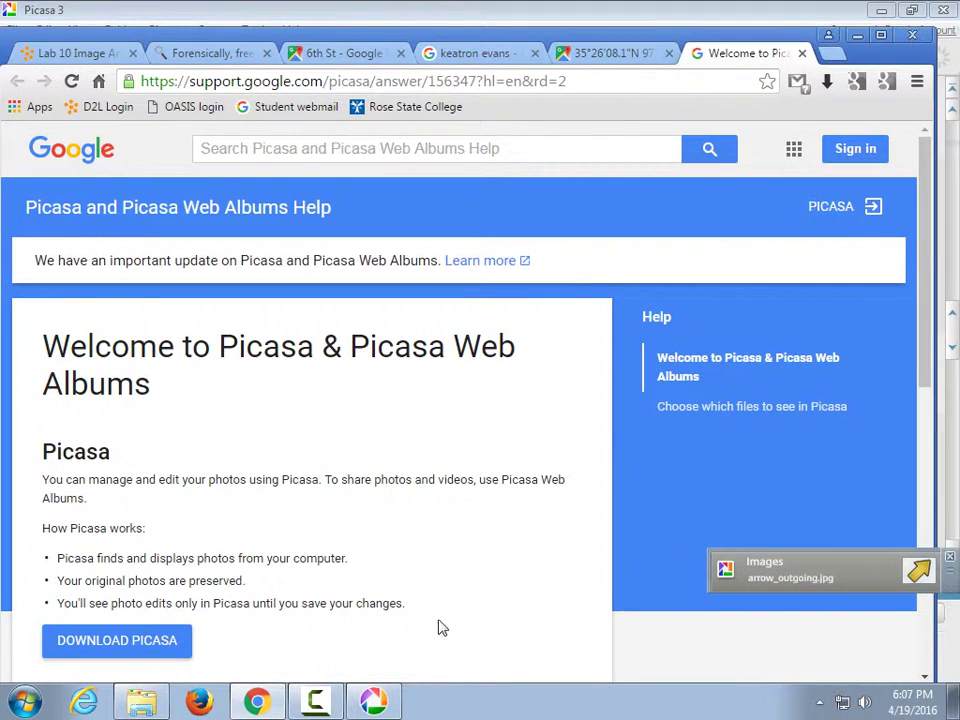
- View the map locations of photo2.jpg and photo9.jpg from the Photos to use OLD folder in Picasa's Places view
left_click(375, 703)
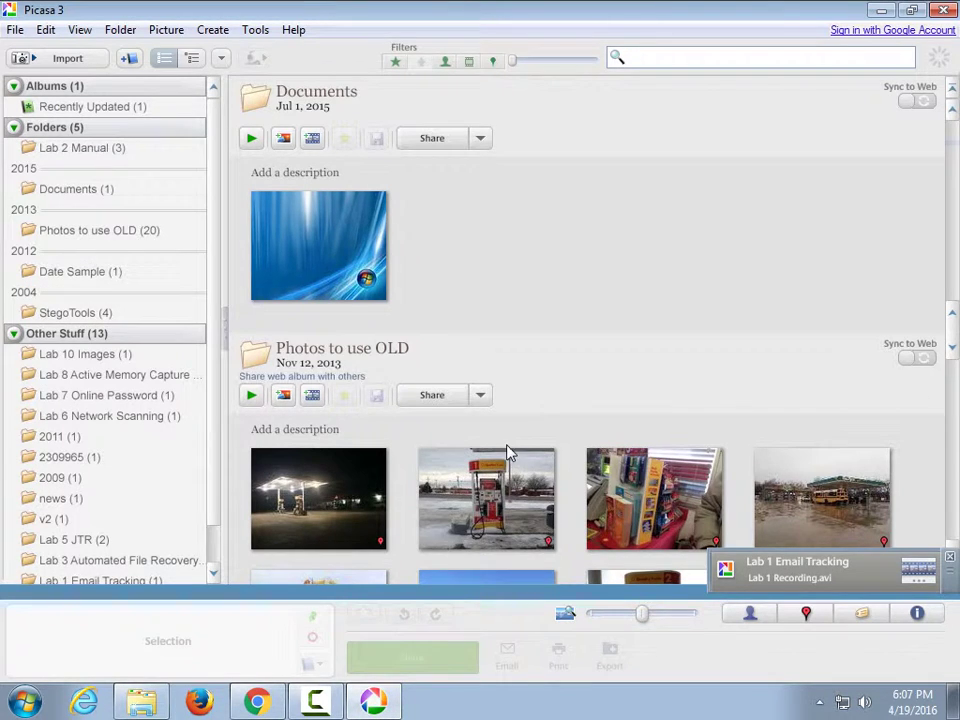
scroll(508, 450, "down", 2)
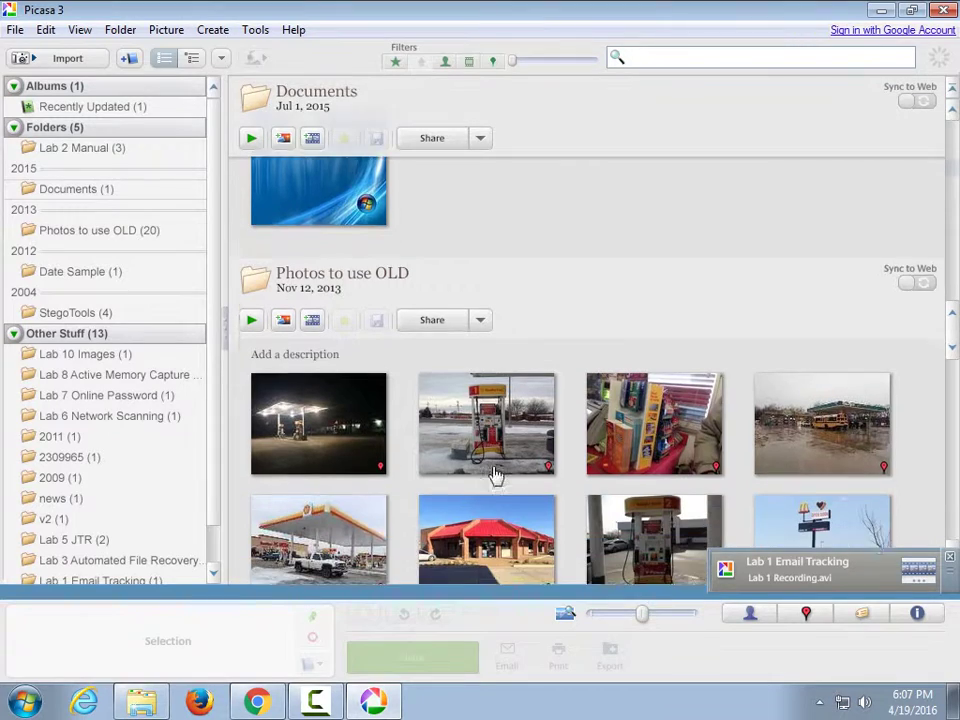
left_click(490, 432)
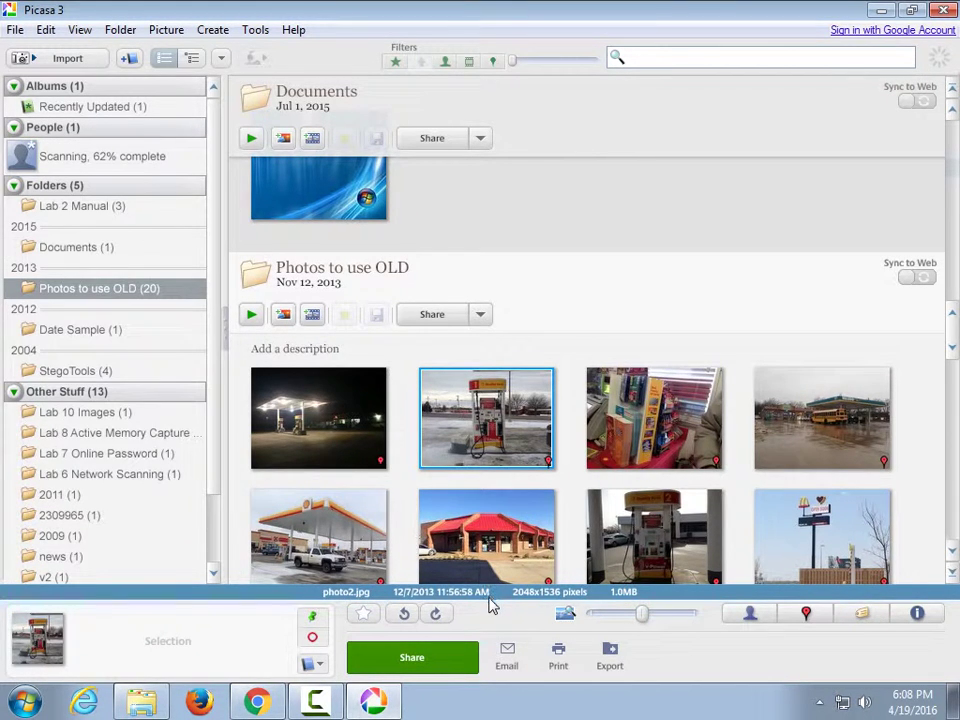
left_click(806, 616)
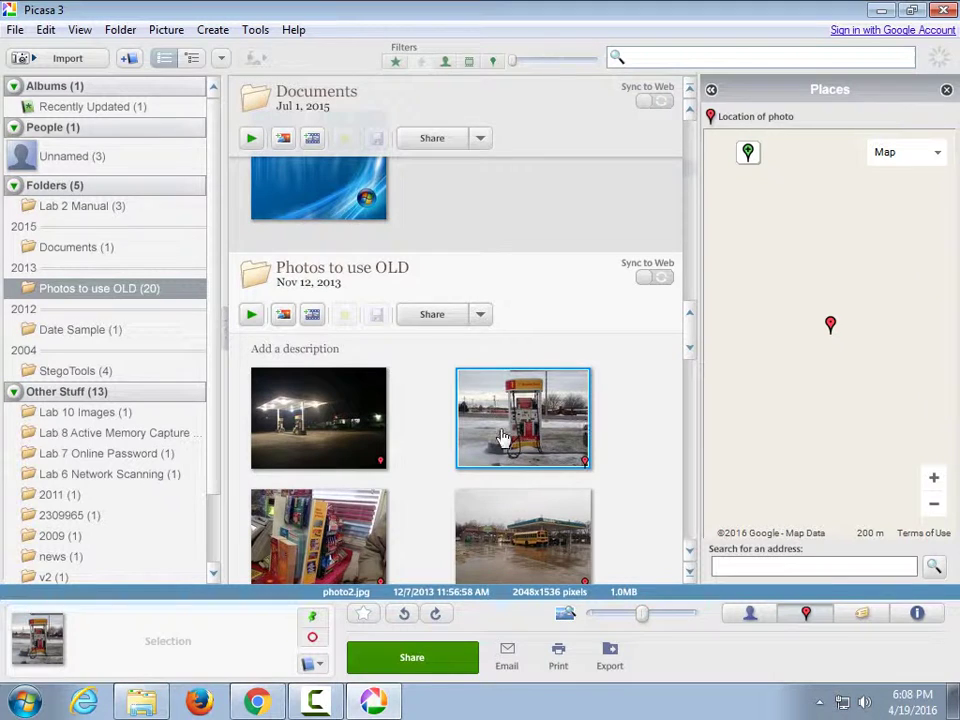
left_click(522, 556)
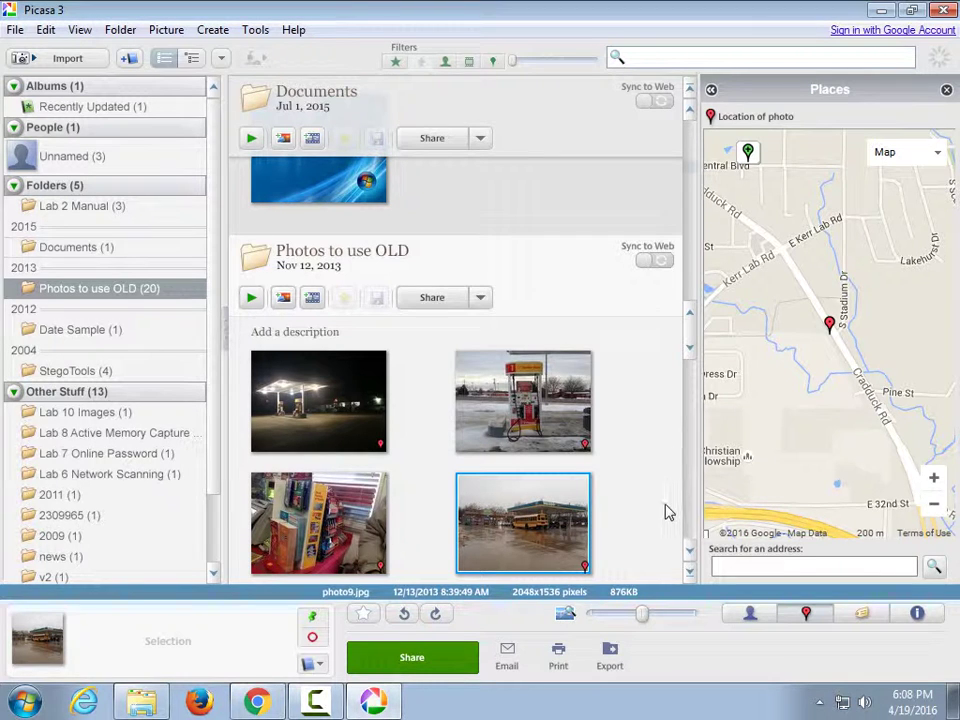
- Compare the map locations of the night gas station photo, photo2.jpg and photo1.jpg in the Photos to use OLD folder
left_click(297, 410)
left_click(525, 398)
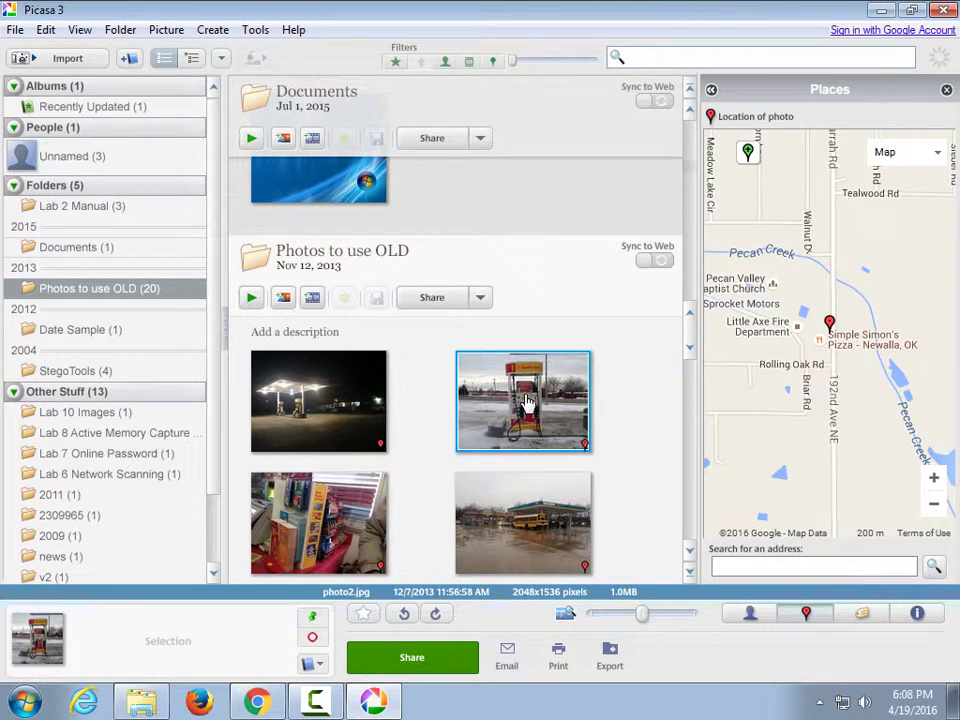
left_click(330, 535)
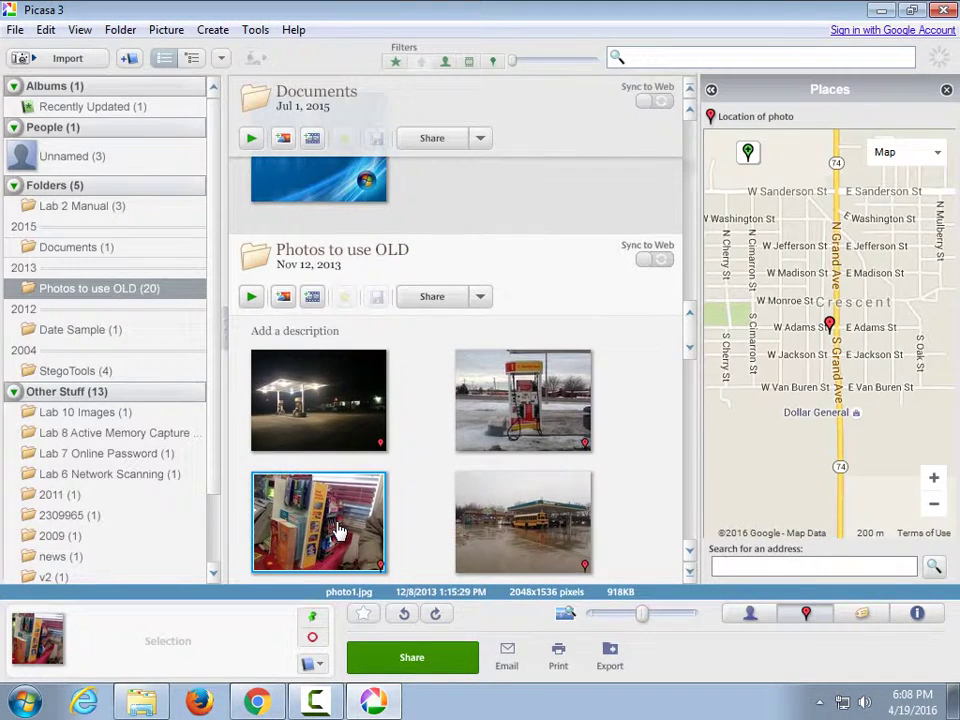
left_click(510, 420)
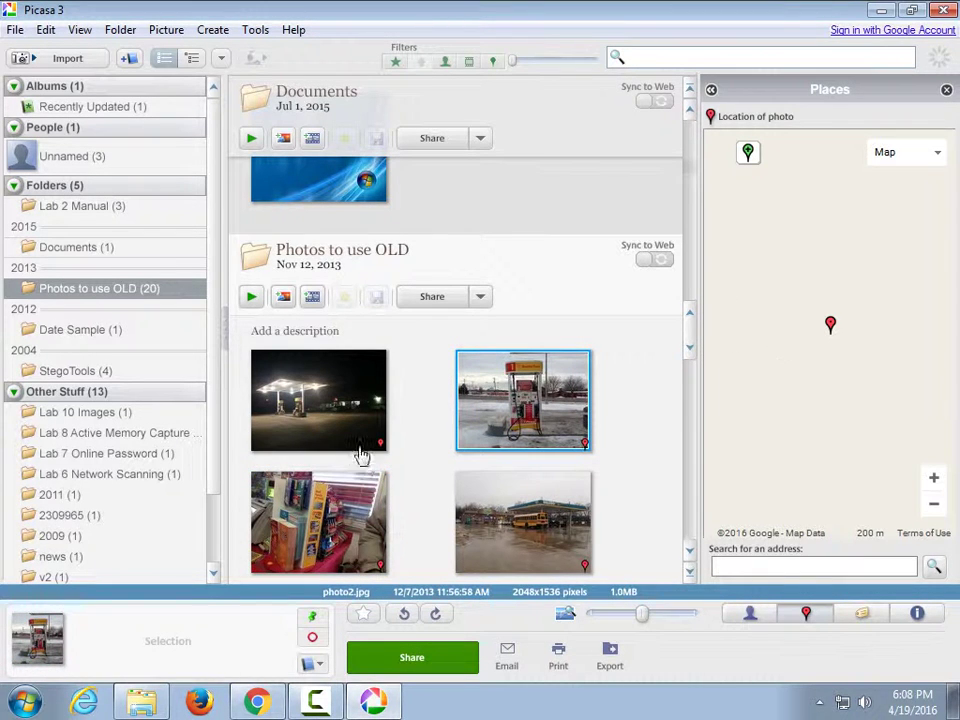
left_click(348, 503)
- View the map locations of the next six photos in the folder, from the white truck at the gas station to photo13.jpg
scroll(300, 440, "down", 3)
left_click(365, 345)
left_click(524, 314)
left_click(515, 430)
left_click(325, 440)
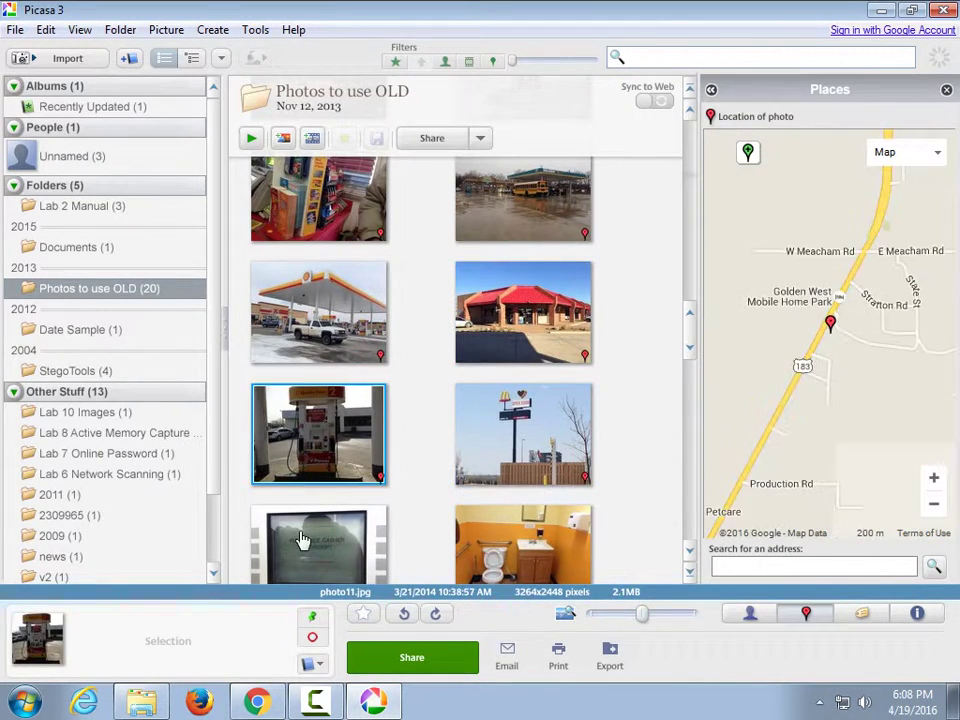
left_click(308, 536)
left_click(523, 520)
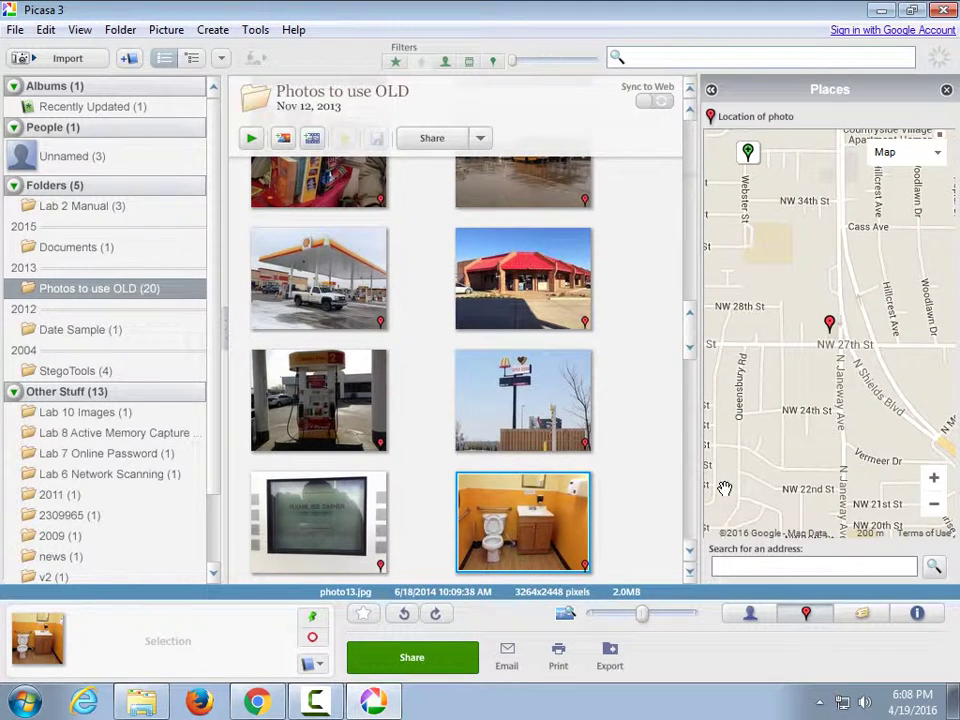
- Examine photo13.jpg's location on the map at world scale and at the scale of Oklahoma and its neighbouring states
left_click(932, 509)
left_click(932, 509)
left_click(932, 509)
left_click(932, 509)
left_click(932, 509)
left_click(932, 509)
left_click(932, 509)
left_click(932, 509)
left_click(932, 509)
left_click(932, 509)
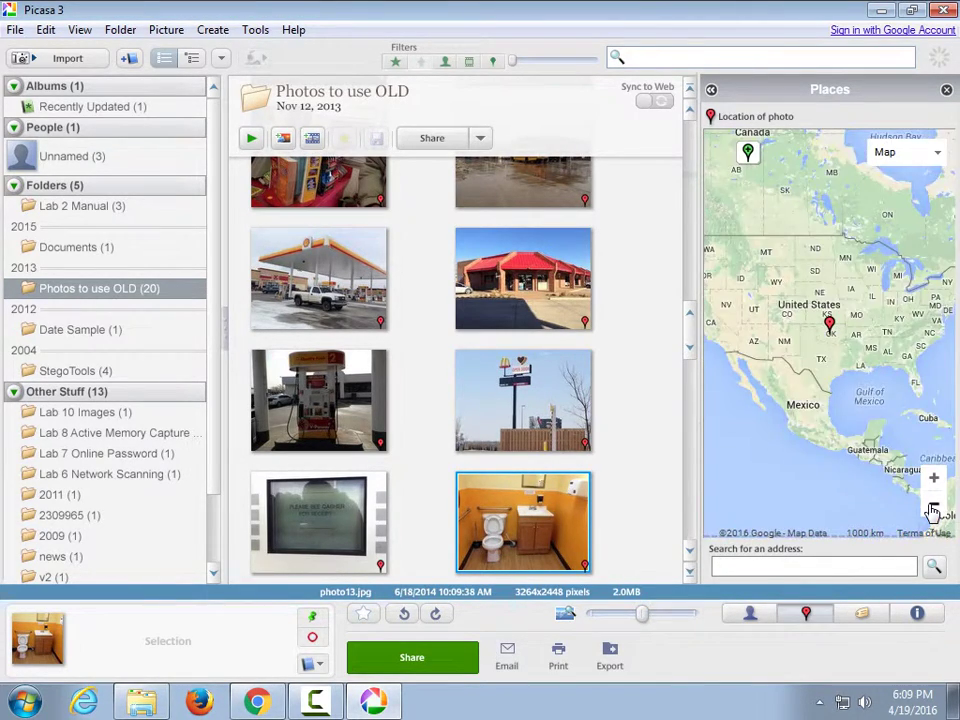
left_click(932, 509)
left_click(932, 510)
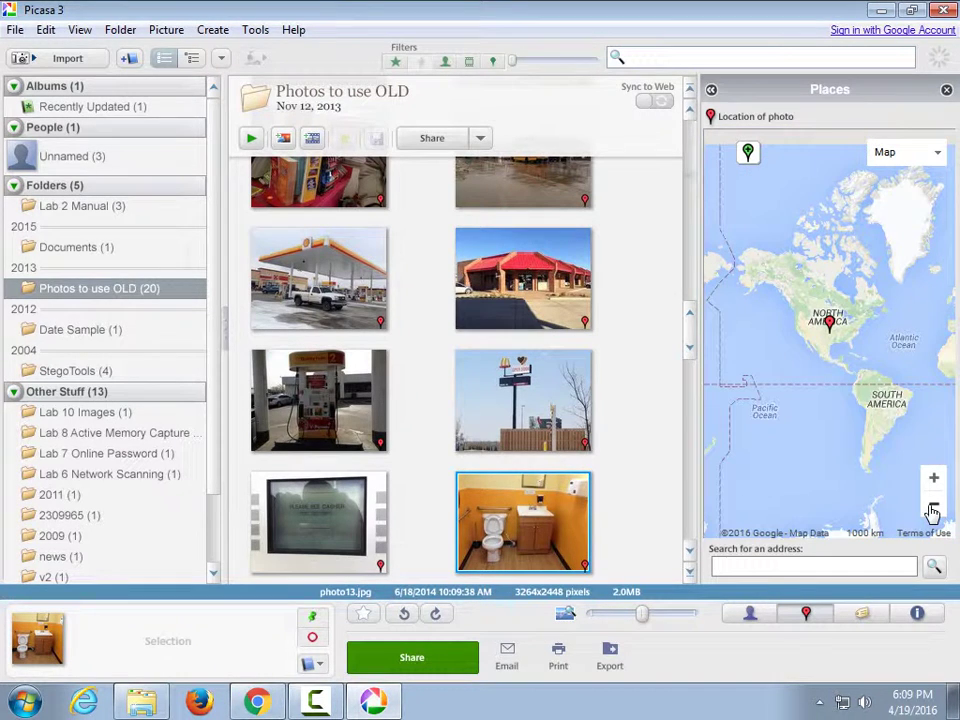
left_click(932, 509)
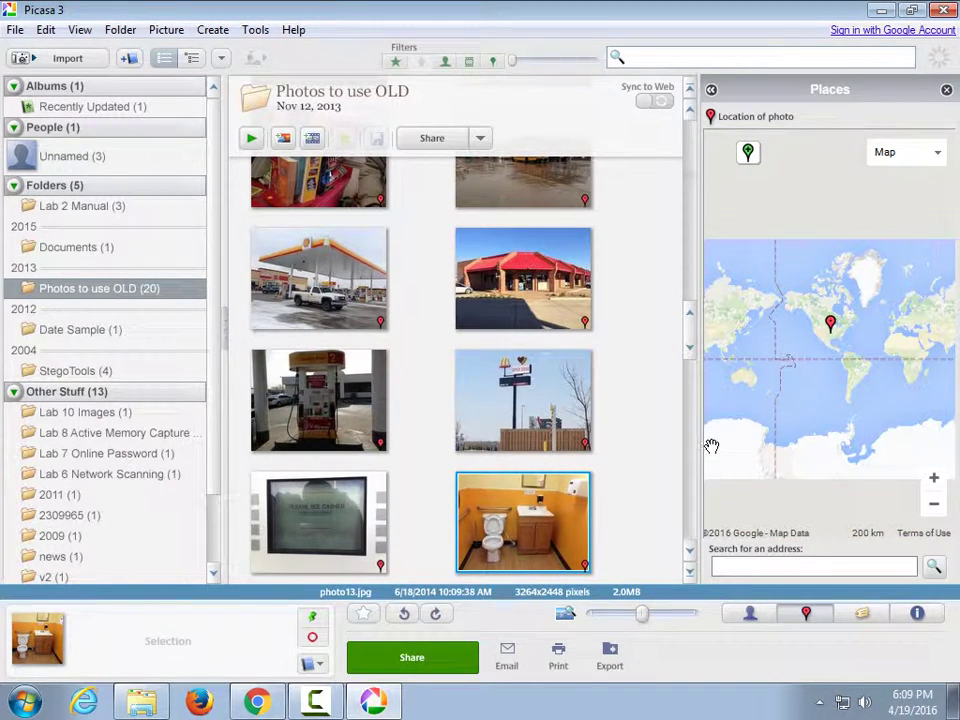
left_click(934, 479)
left_click(934, 479)
left_click(934, 479)
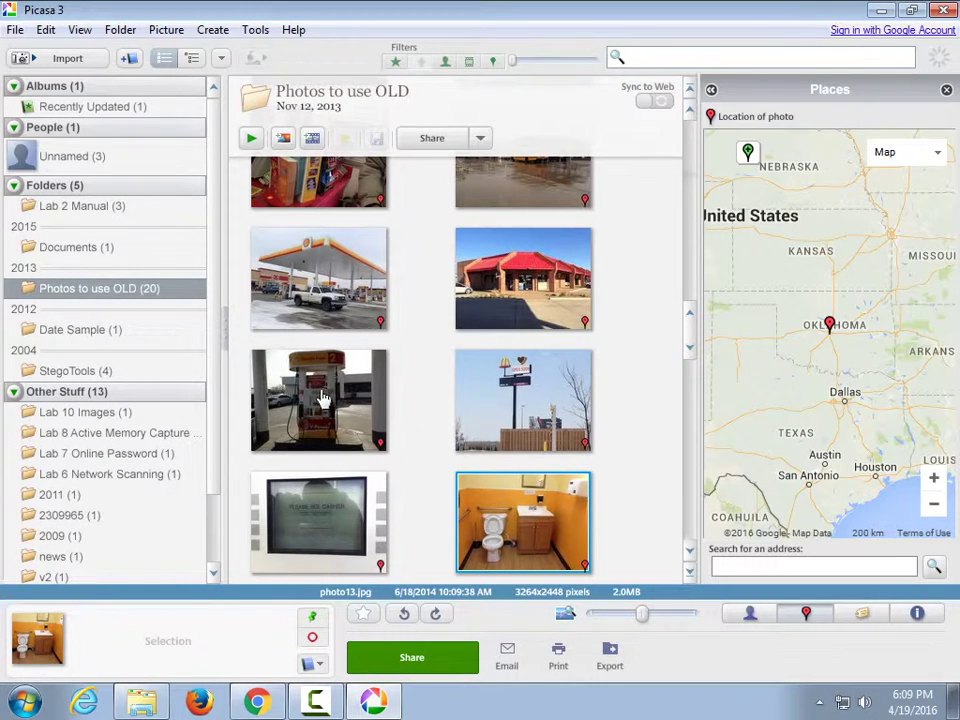
- View photo20.jpg with its map location and camera information in the single-photo view, and return to the library
scroll(399, 416, "down", 5)
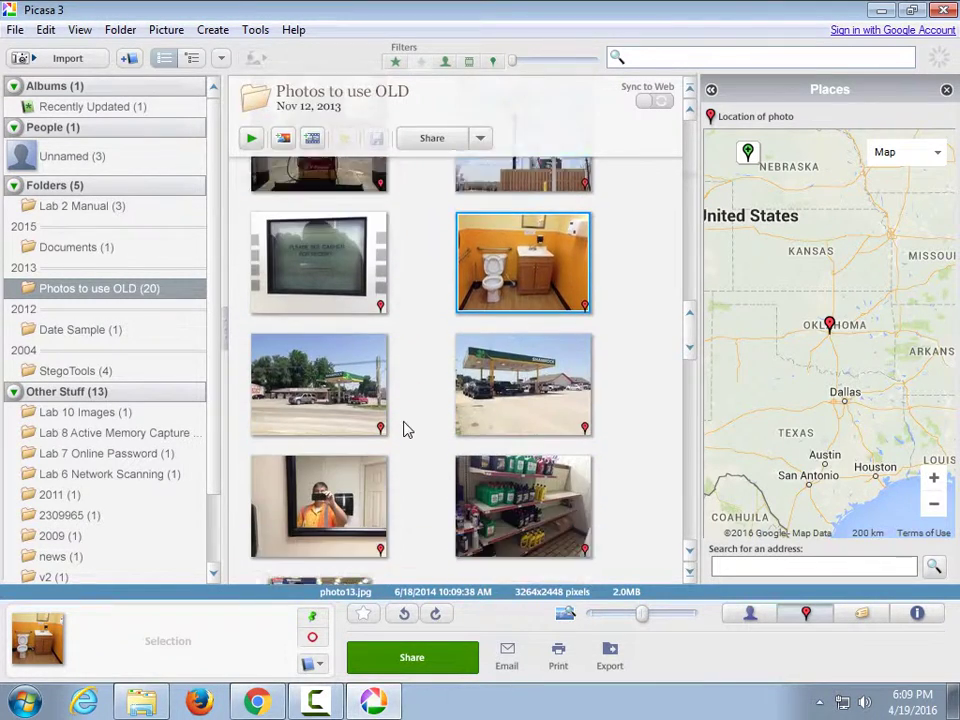
scroll(405, 437, "down", 3)
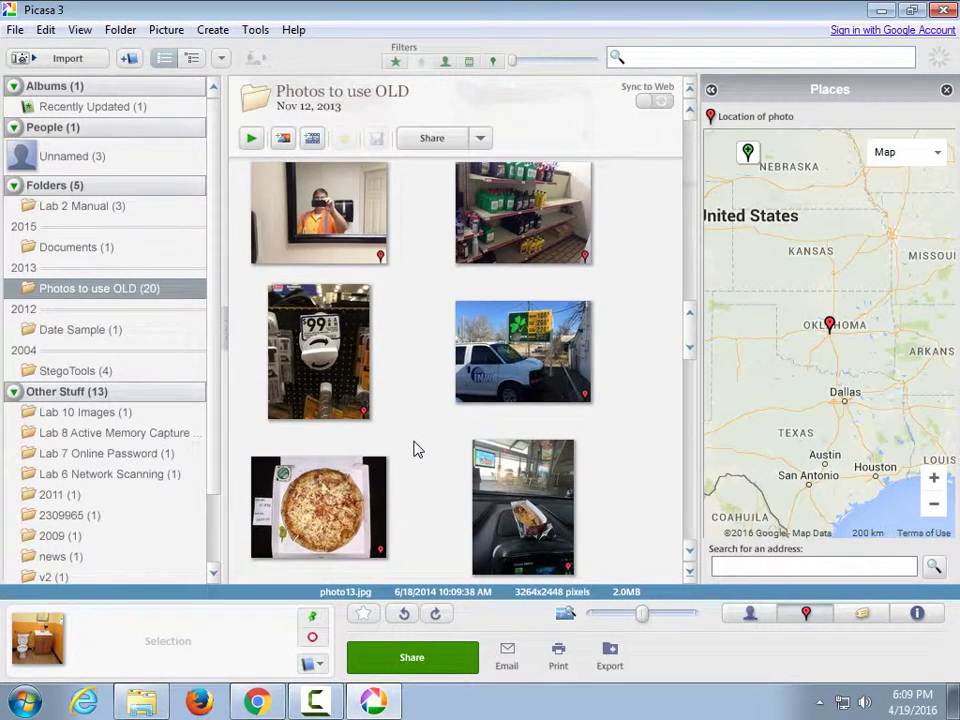
left_click(558, 342)
double_click(508, 355)
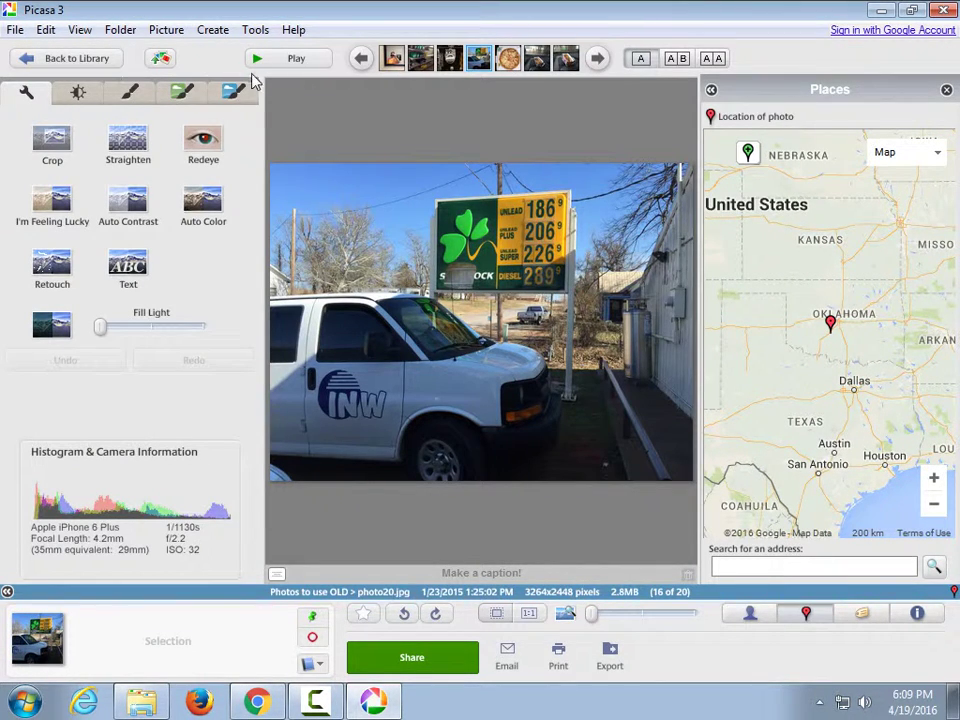
left_click(64, 62)
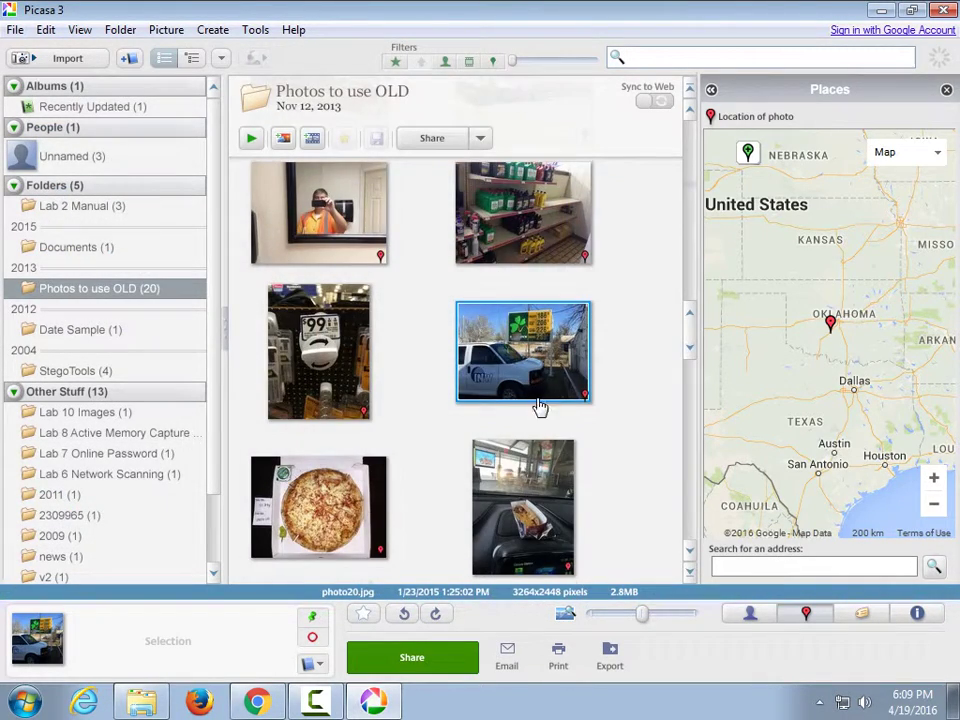
- Examine the full properties of photo16.jpg, from the file and camera details through the GPS fields
scroll(540, 408, "down", 4)
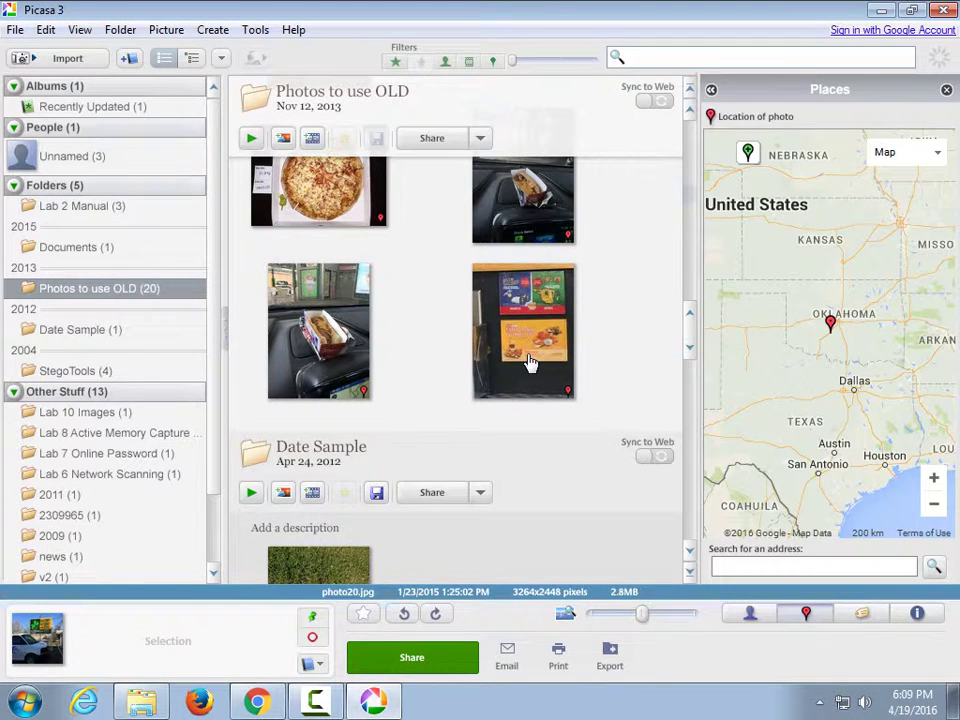
left_click(508, 213)
right_click(508, 213)
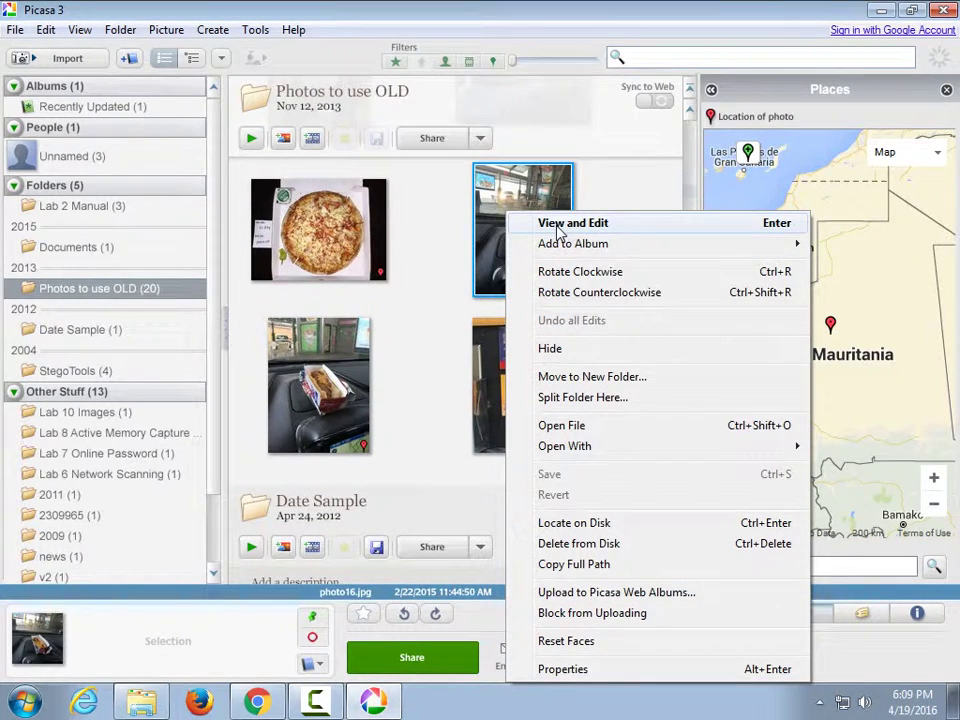
left_click(568, 668)
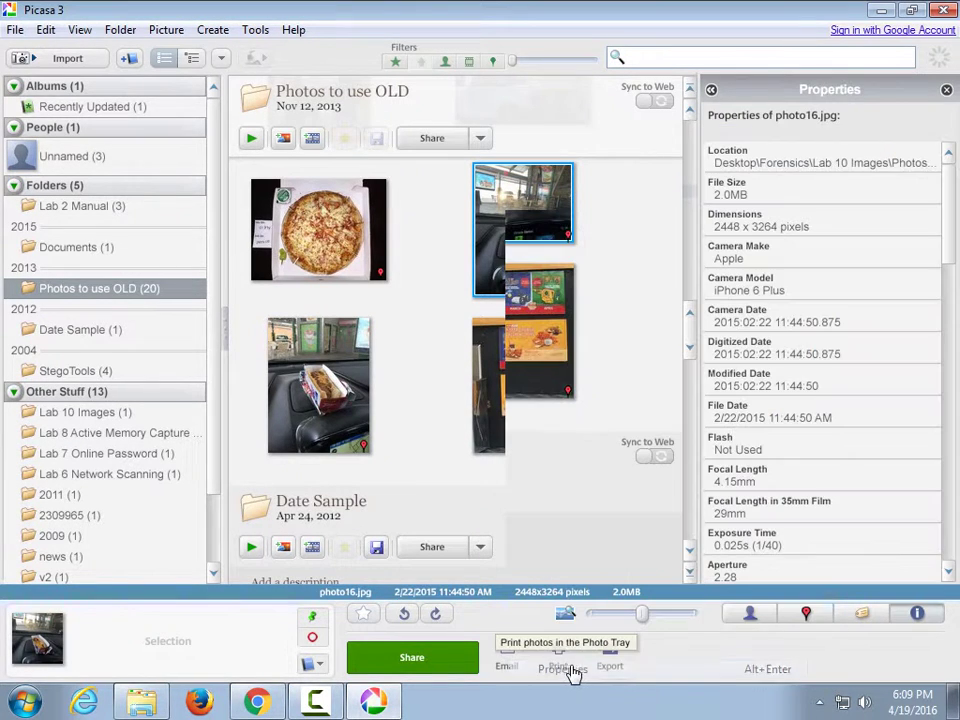
scroll(795, 382, "down", 5)
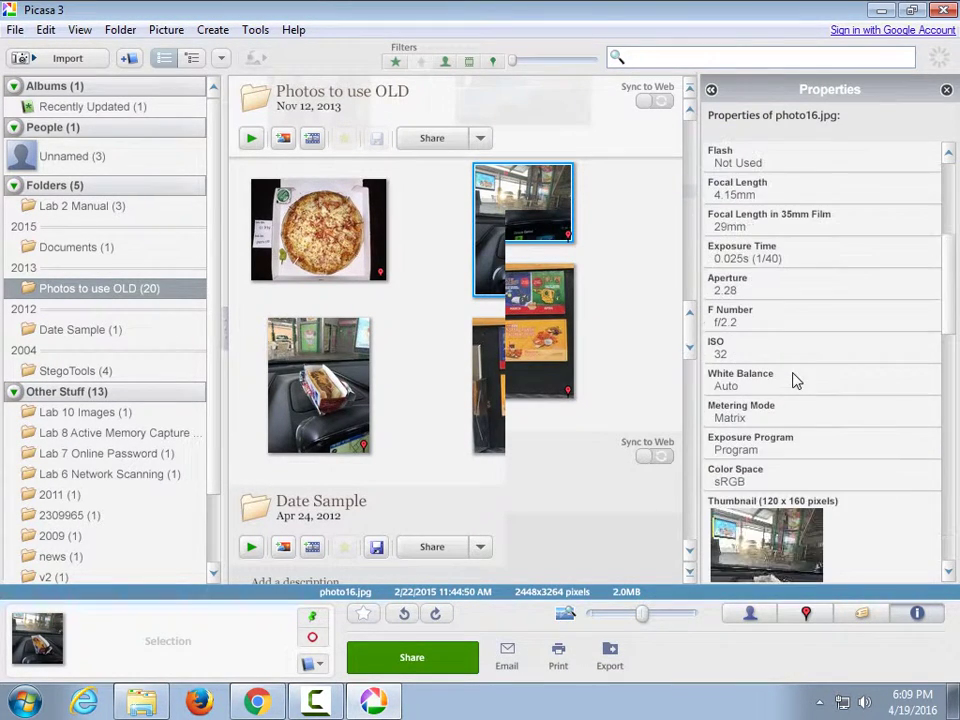
scroll(795, 380, "down", 8)
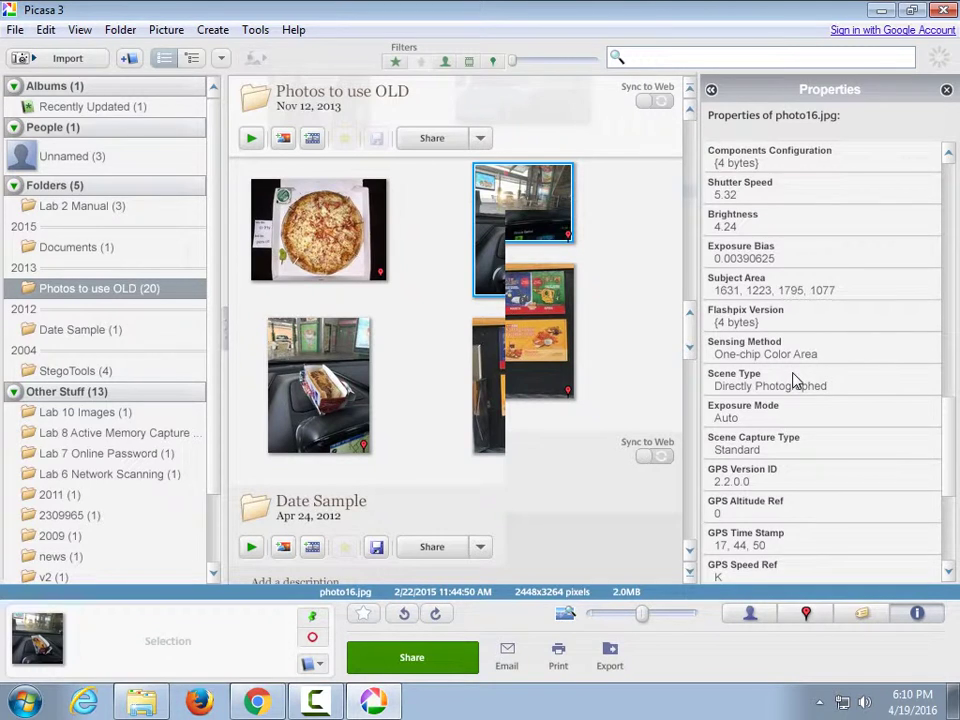
scroll(795, 380, "down", 3)
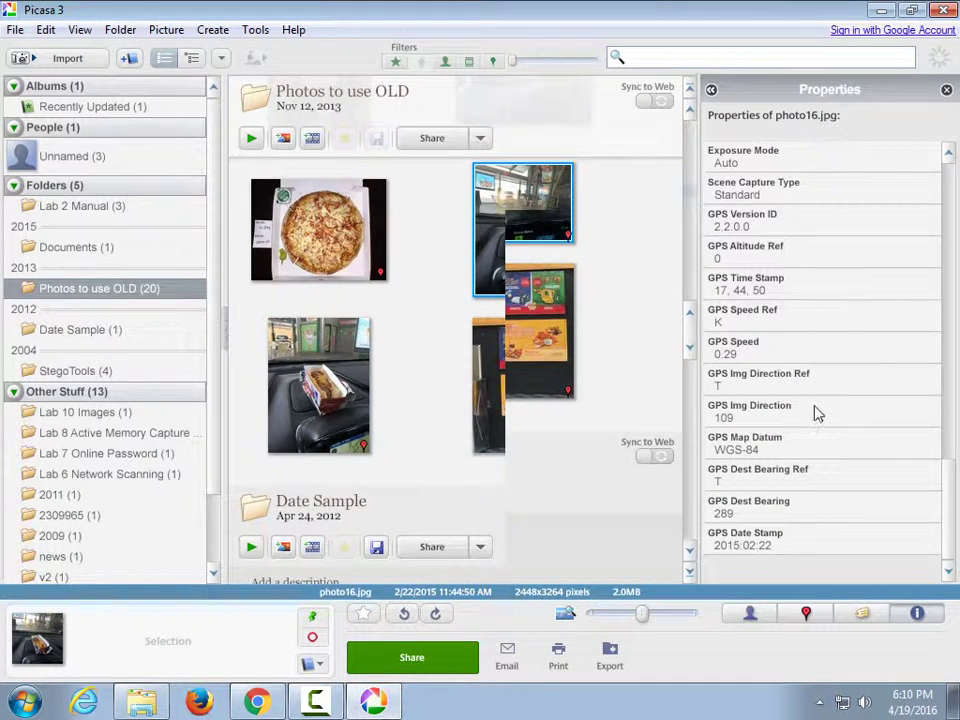
left_click_drag(949, 497, 934, 386)
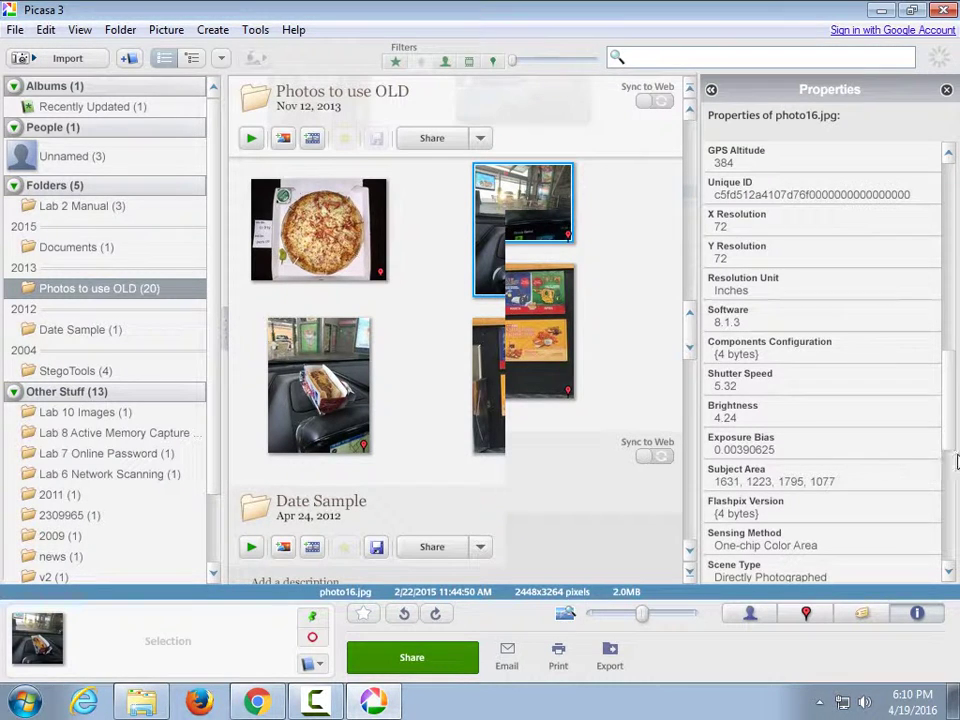
left_click_drag(949, 439, 953, 553)
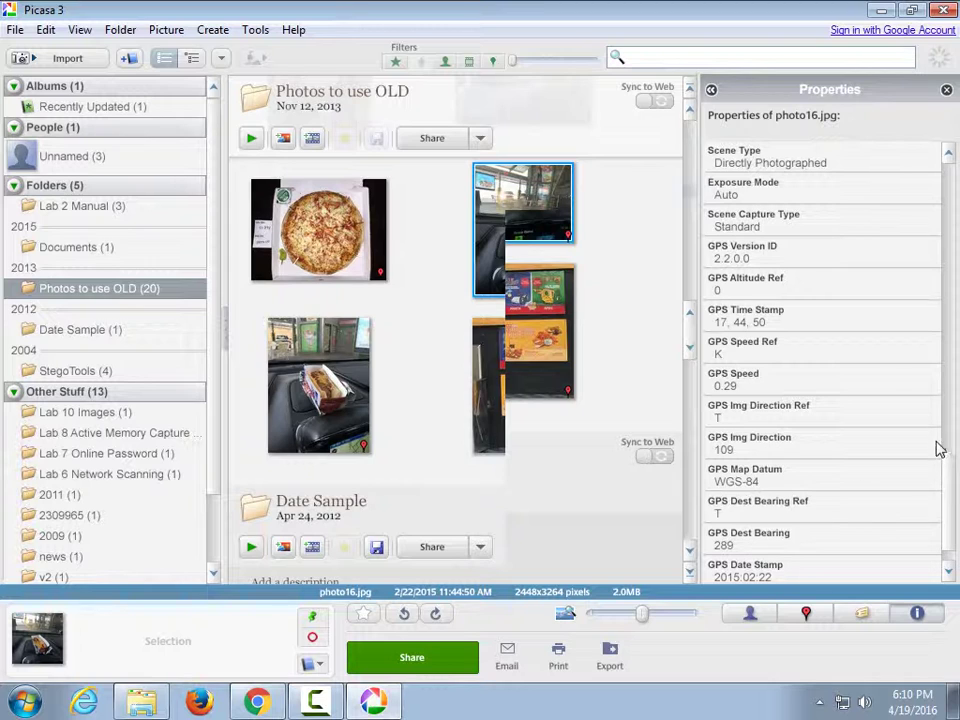
mouse_move(950, 478)
left_mouse_down()
mouse_move(947, 444)
mouse_move(952, 482)
left_mouse_up()
left_click_drag(956, 484, 951, 163)
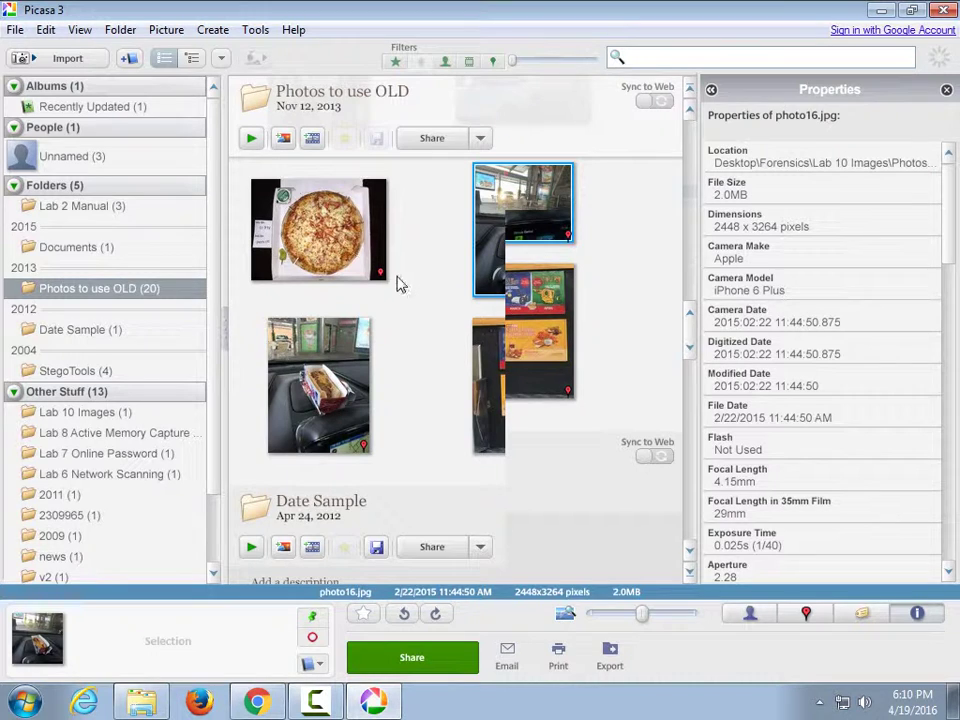
- View the properties of photo14.jpg and photo19.jpg, and clear the photo selection
left_click(503, 397)
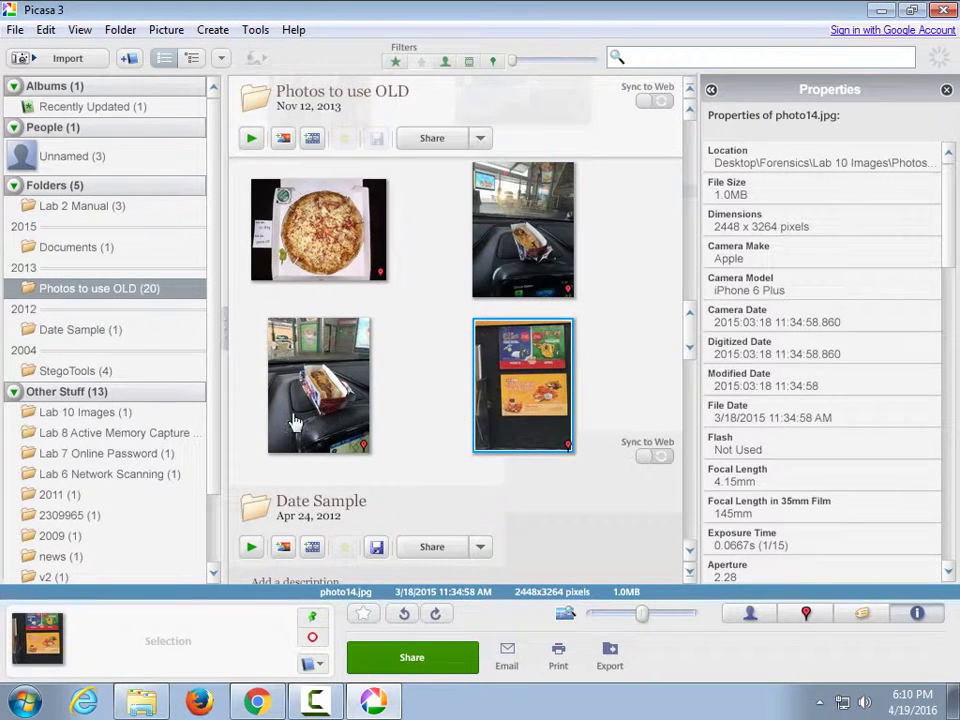
left_click(314, 422)
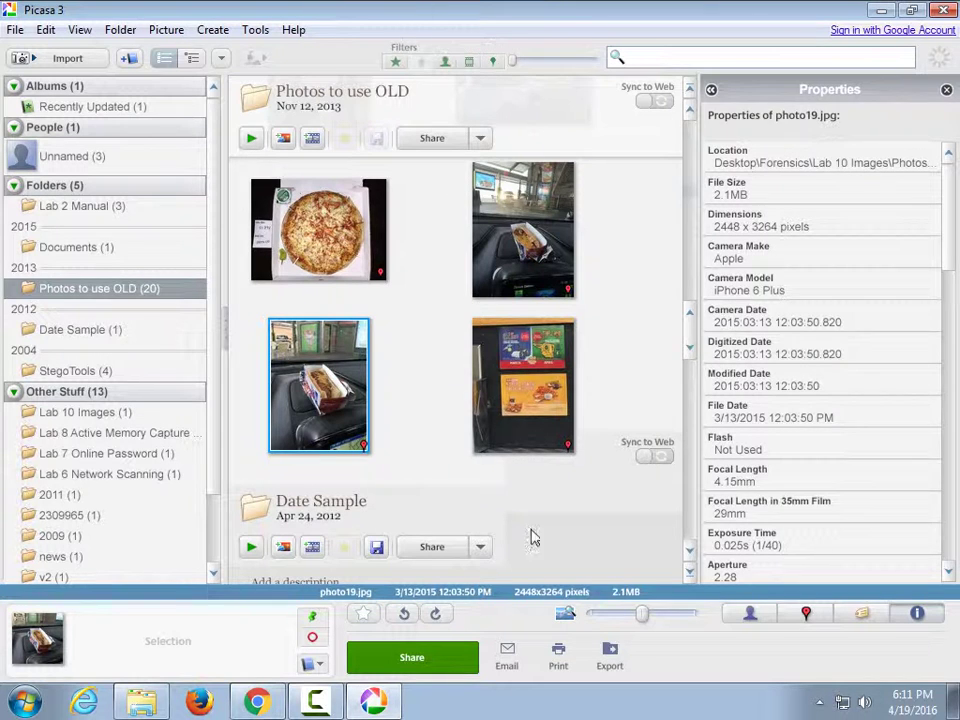
left_click(644, 466)
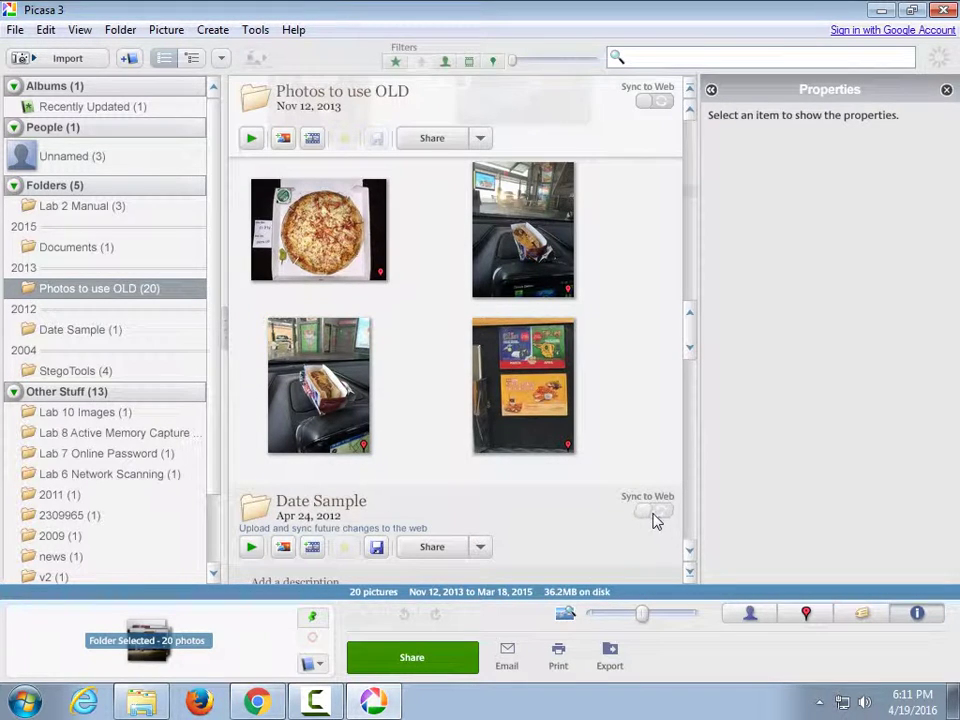
- View the properties of the portrait of two people and the church building photo in the StegoTools folder, and close the properties
scroll(643, 463, "down", 5)
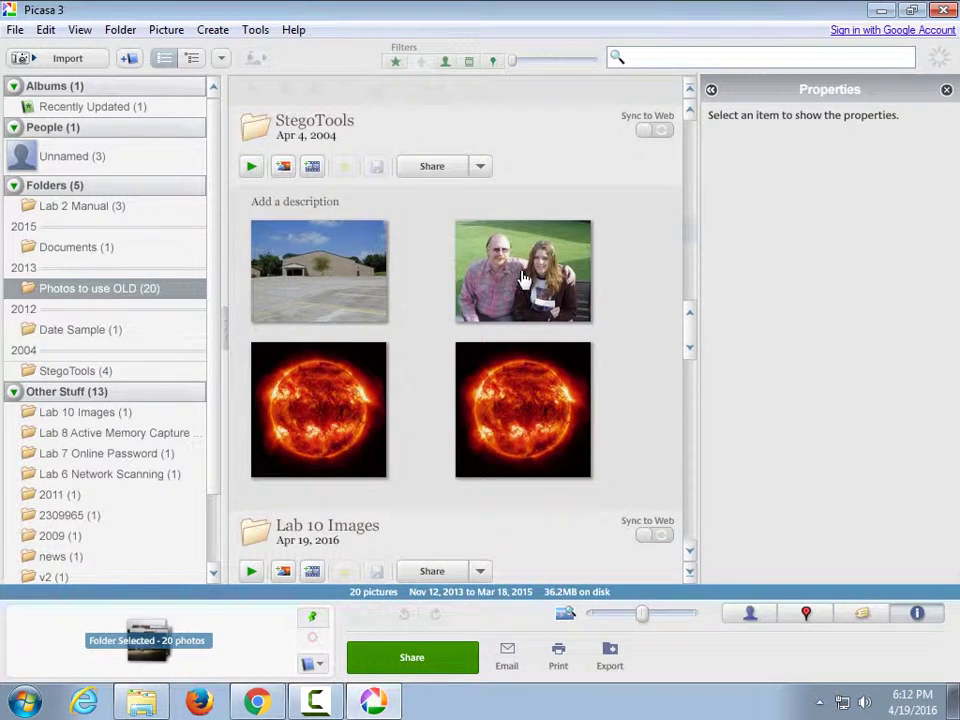
left_click(520, 285)
left_click(346, 286)
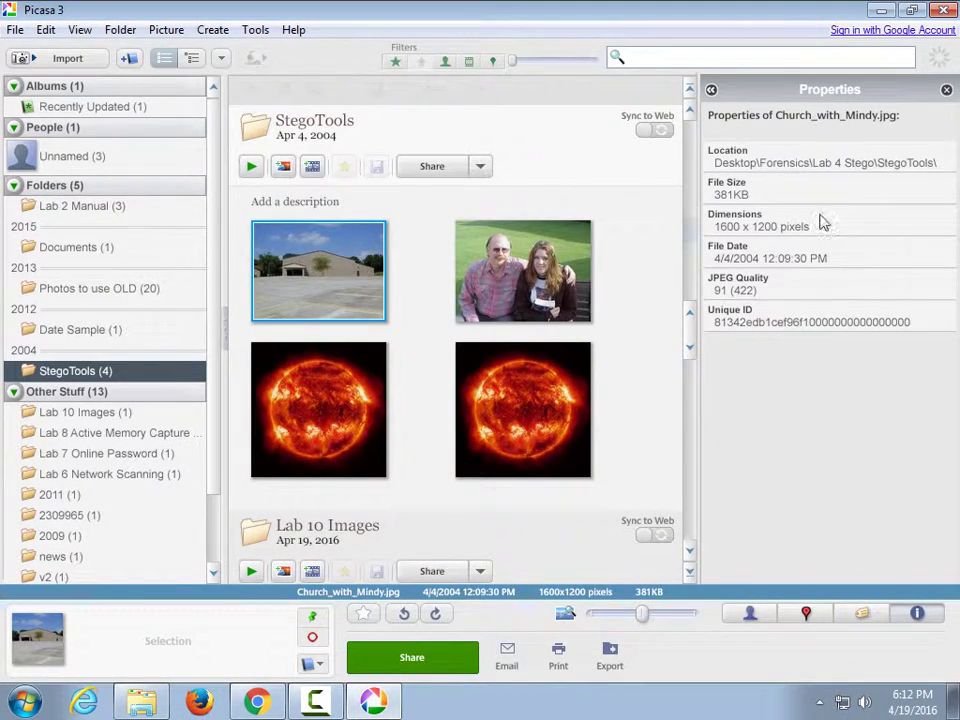
left_click(713, 88)
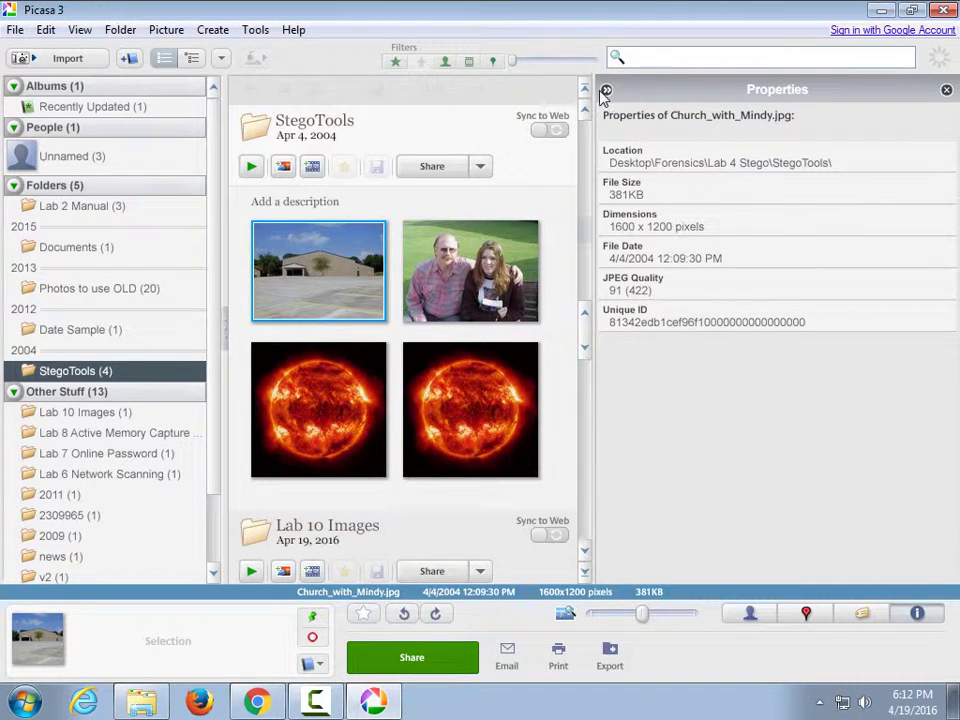
left_click(608, 93)
left_click(946, 89)
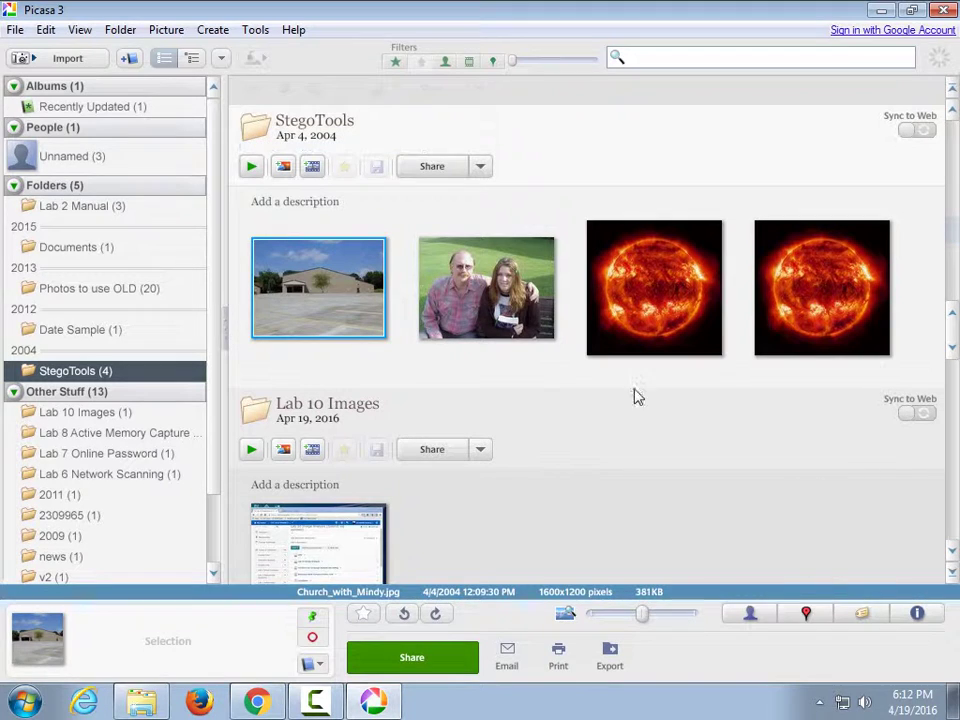
- Check the four StegoTools pictures for map locations in the Places view
left_click(806, 614)
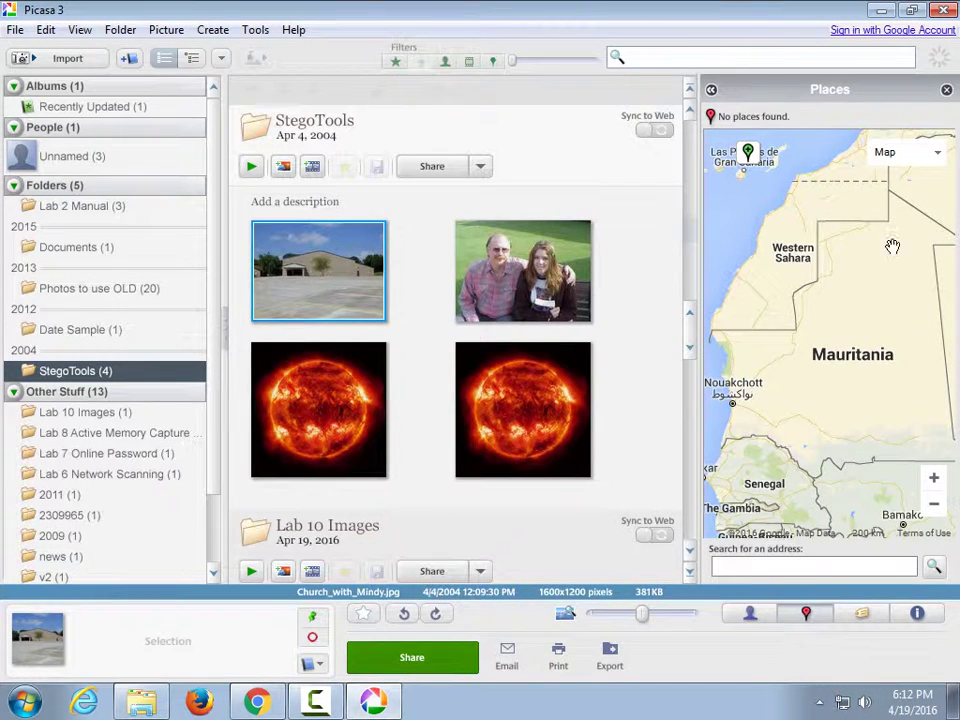
left_click(571, 301)
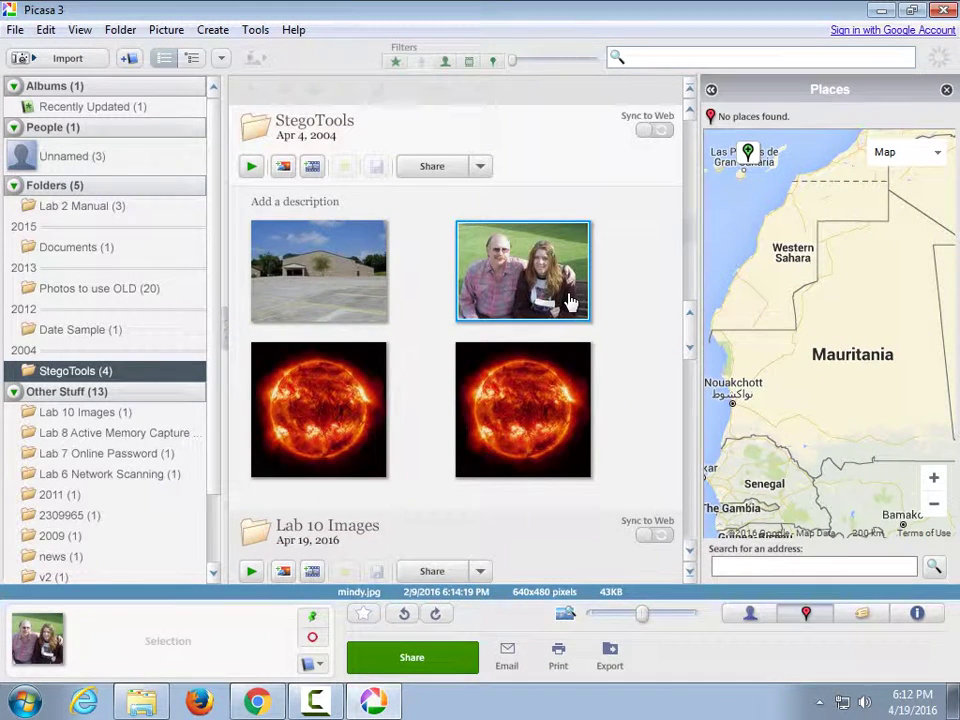
left_click(520, 402)
left_click(313, 409)
left_click(294, 270)
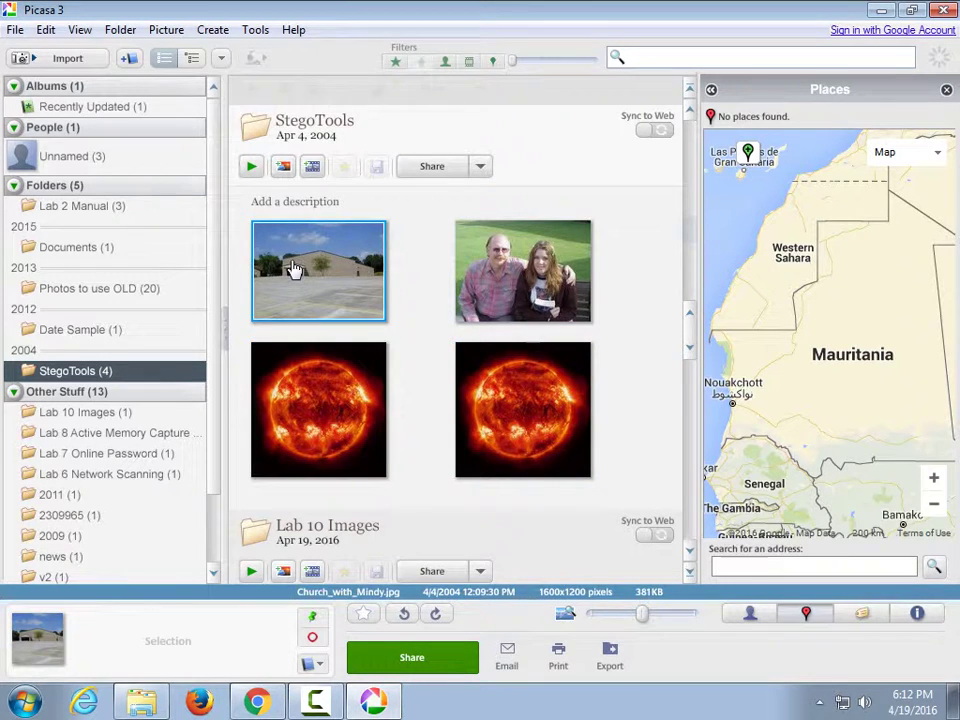
- View the map location of Sprinkler.JPG from the Date Sample folder at building level
scroll(440, 330, "up", 1)
scroll(437, 330, "up", 1)
left_click(355, 345)
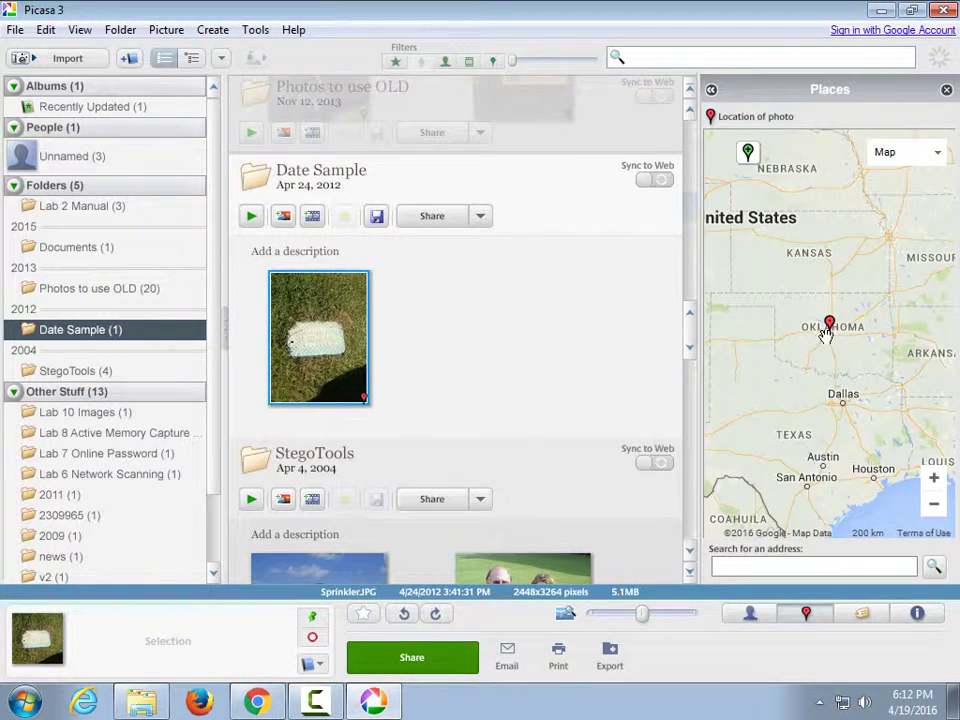
left_click(933, 480)
left_click(933, 480)
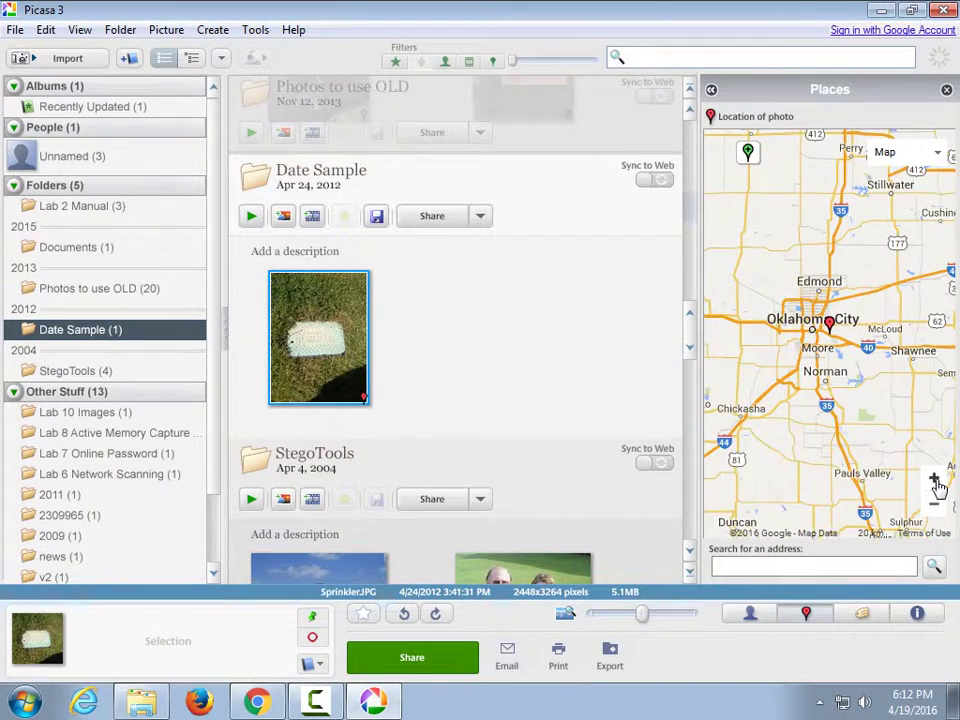
left_click(935, 481)
left_click(935, 481)
left_click(935, 481)
left_click(935, 481)
left_click(935, 481)
left_click(935, 481)
left_click(935, 481)
left_click(935, 481)
left_click(935, 481)
left_click(935, 481)
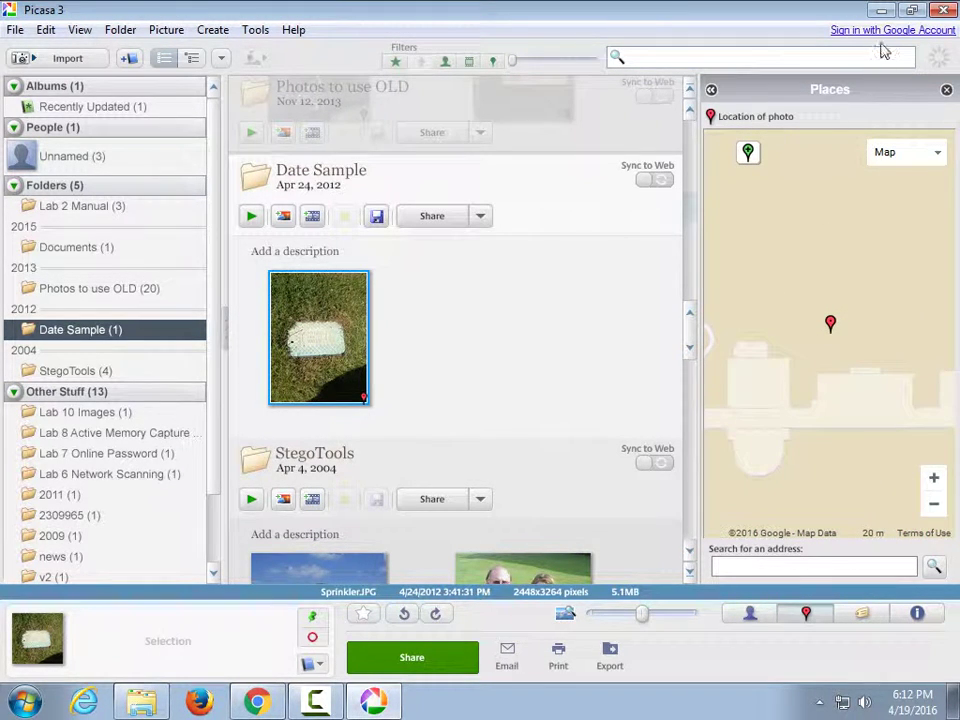
- Show the Sprinkler.JPG location in Satellite view and examine the spot around its marker close up
left_click(933, 160)
left_click(910, 204)
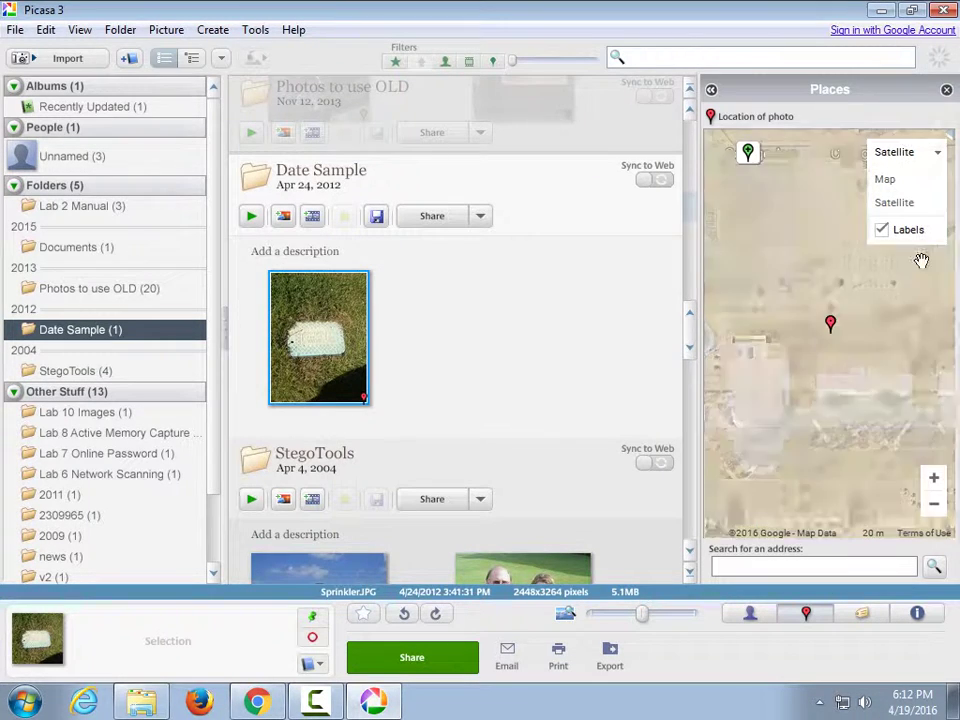
left_click(935, 483)
left_click(935, 483)
left_click(935, 483)
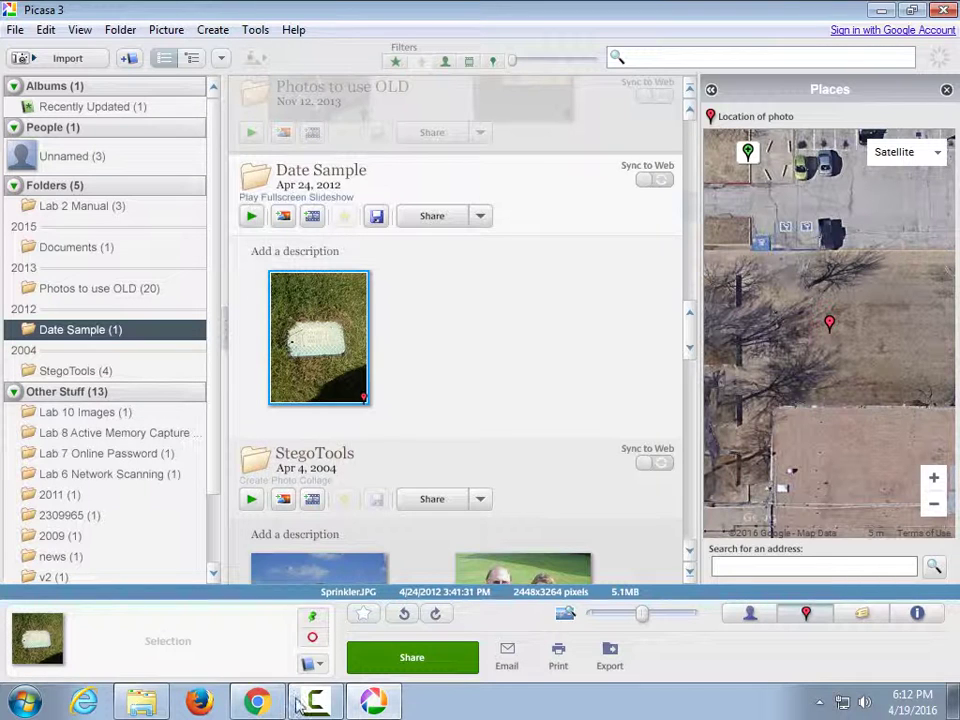
- Switch to the Lab 10 course page in Chrome and move picasa39-setup down the Software Needed list to PRTK 7.9.0
left_click(262, 700)
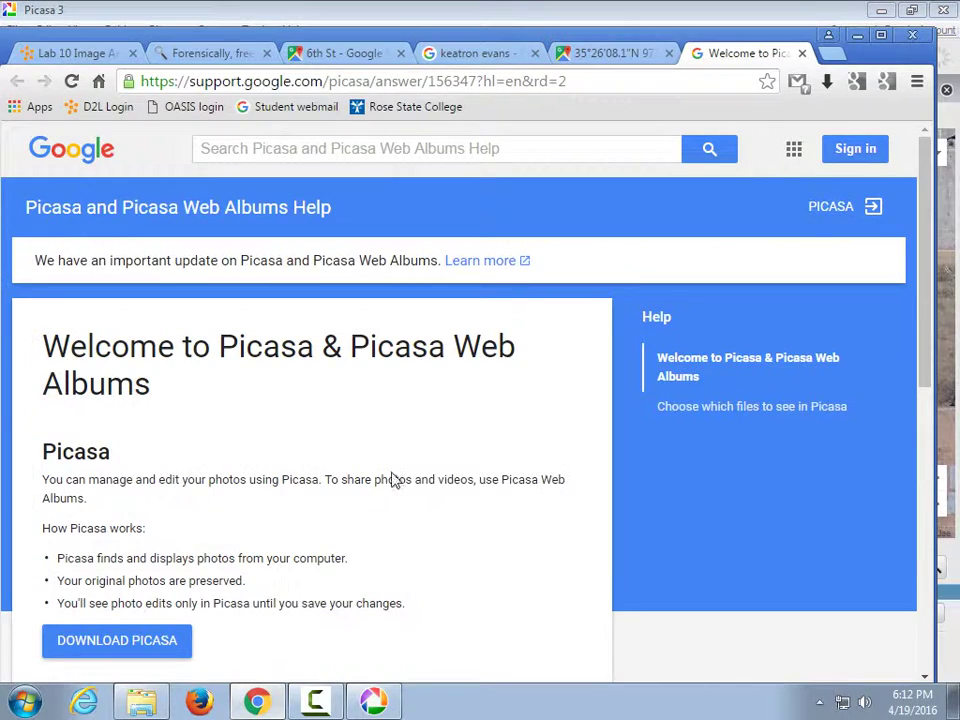
left_click(100, 58)
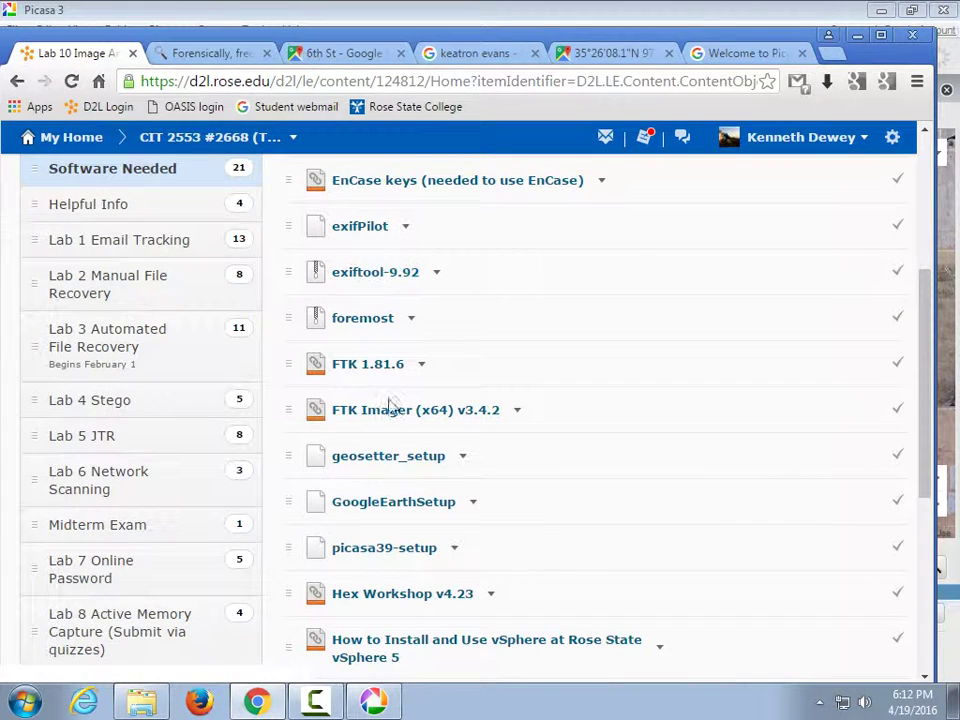
scroll(413, 432, "down", 2)
scroll(417, 430, "down", 2)
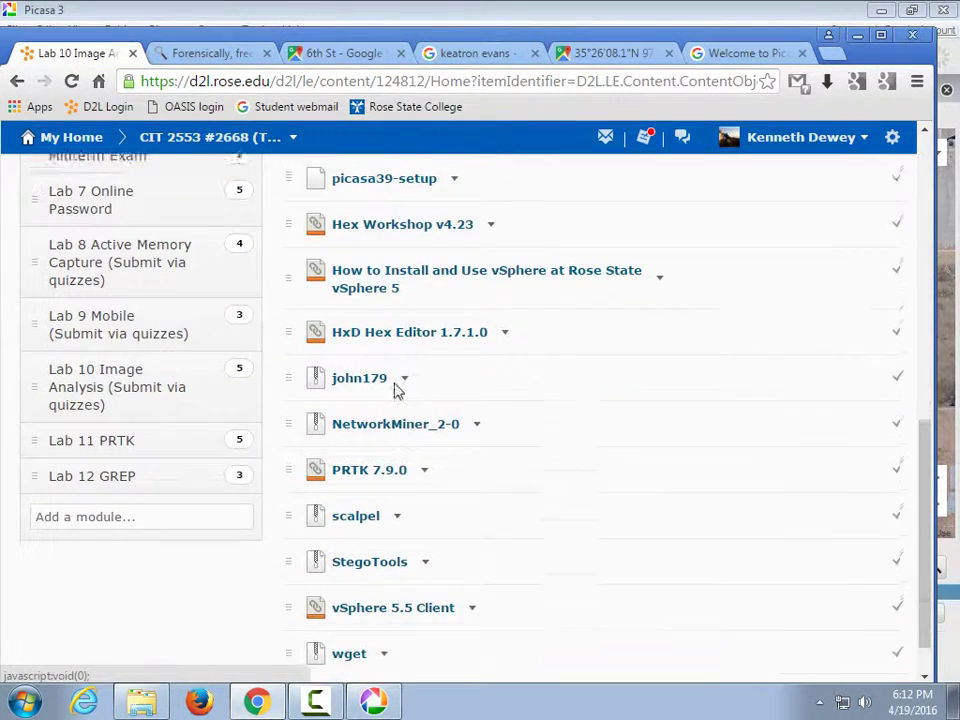
left_click_drag(291, 174, 290, 463)
scroll(477, 430, "up", 7)
left_click(315, 703)
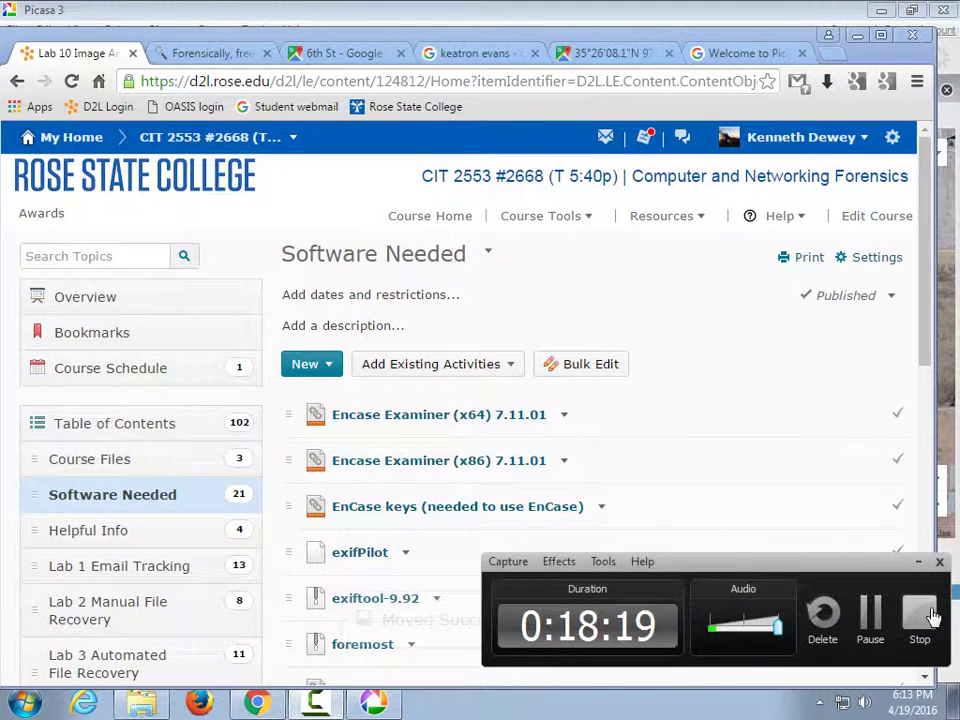